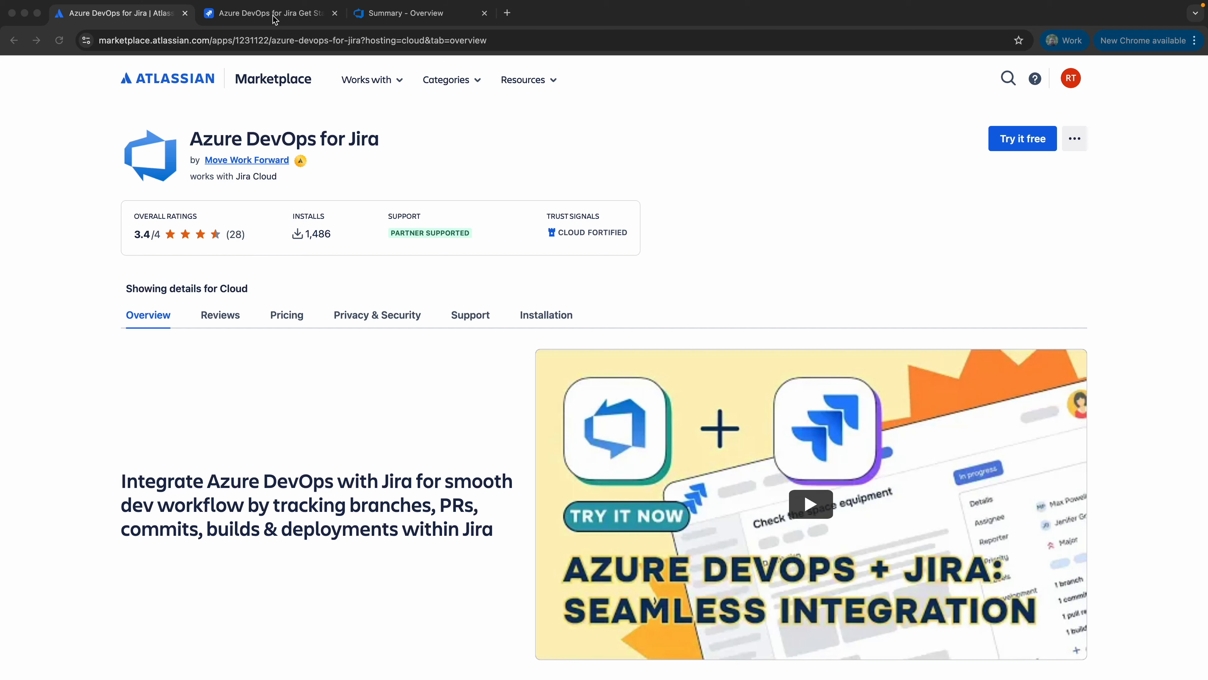
Open the Azure DevOps for Jira app settings in Jira and delete the ADO for Jira Demo integration
{"action": "left_click", "coordinate": [275, 20]}
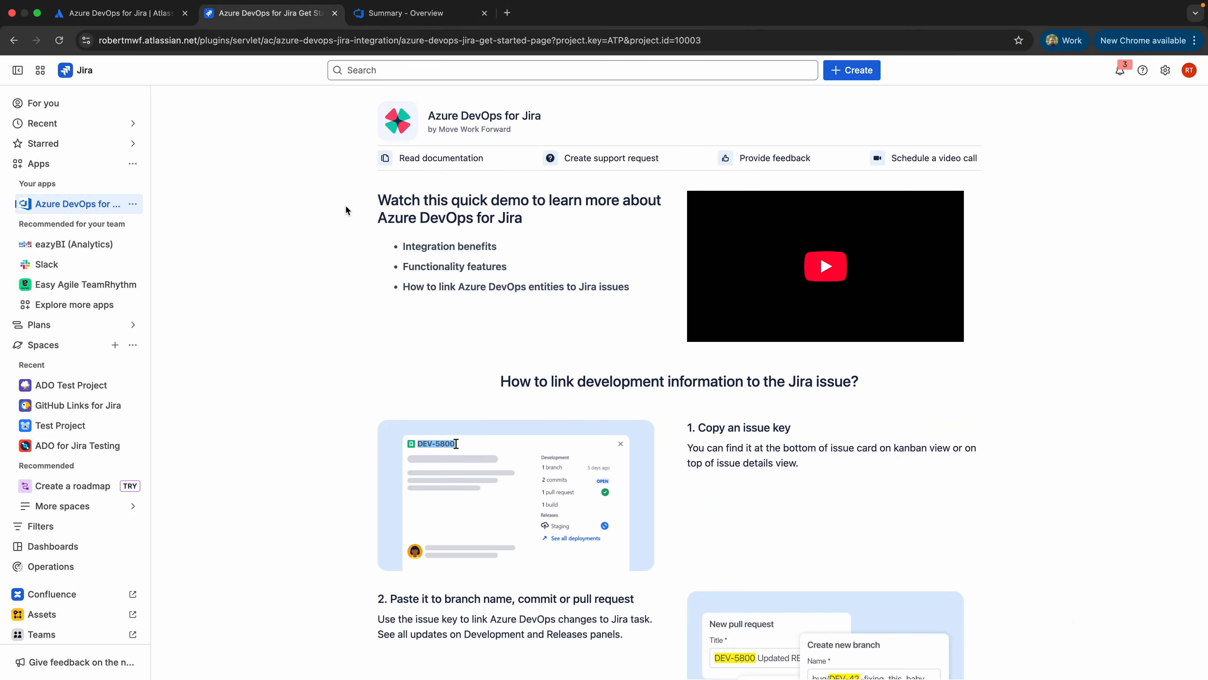
{"action": "left_click", "coordinate": [134, 204]}
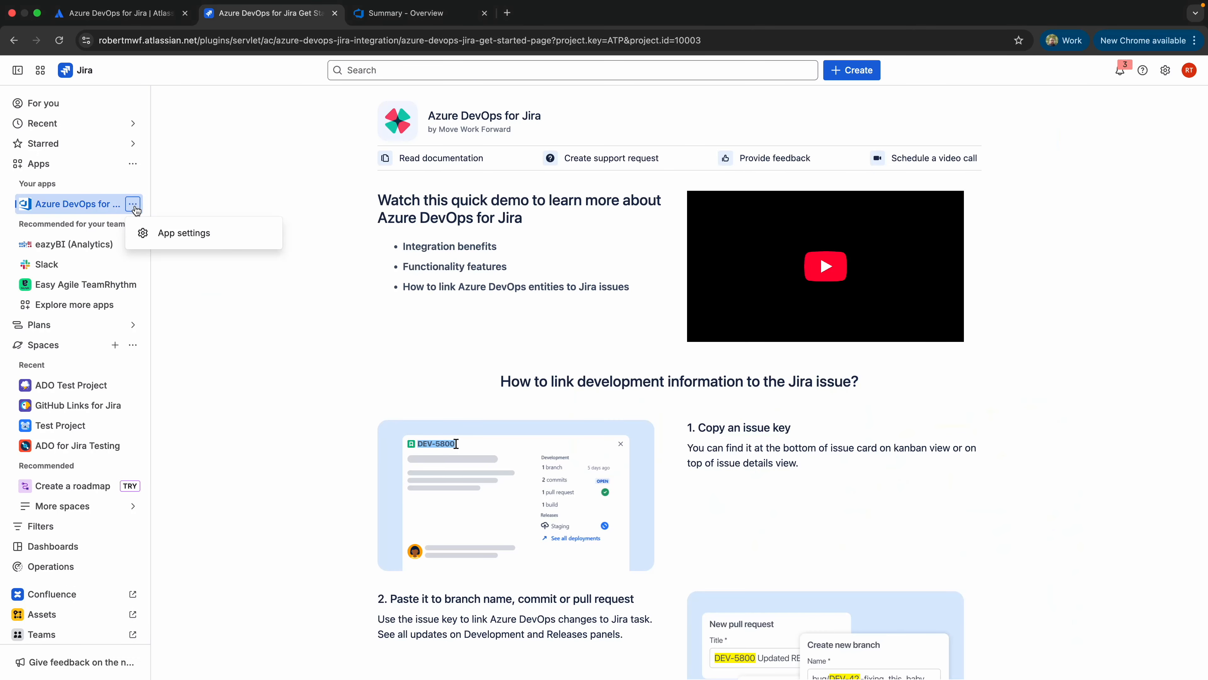
{"action": "left_click", "coordinate": [204, 233]}
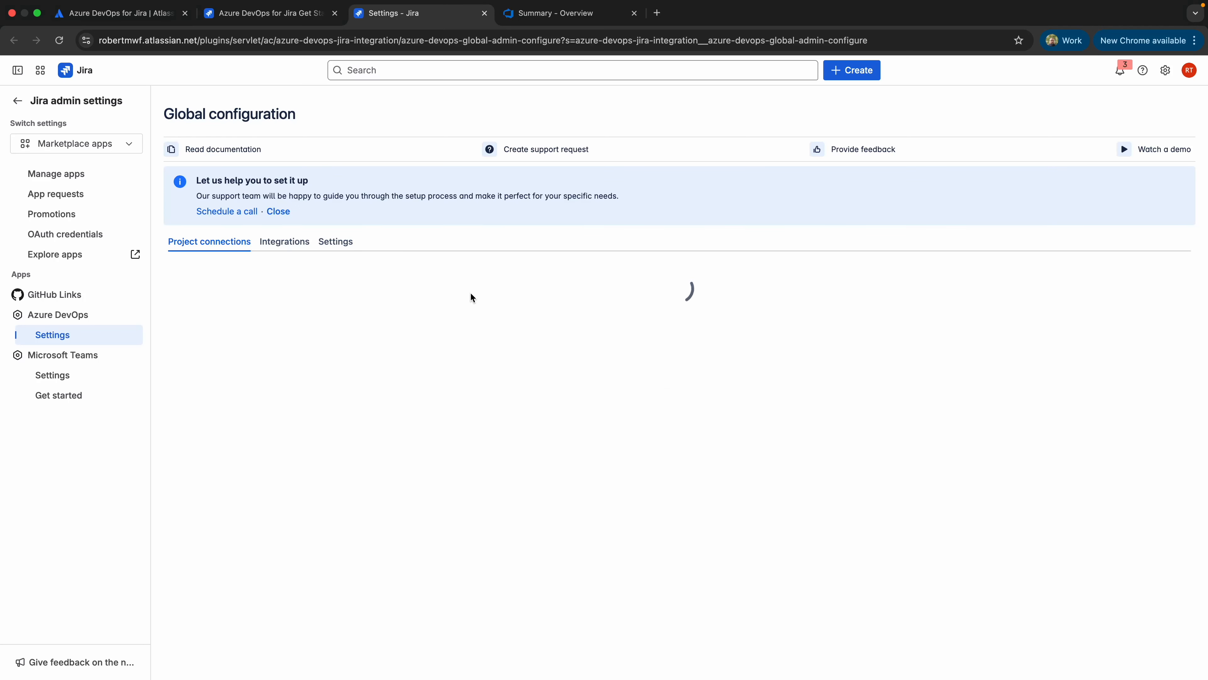
{"action": "left_click", "coordinate": [284, 241]}
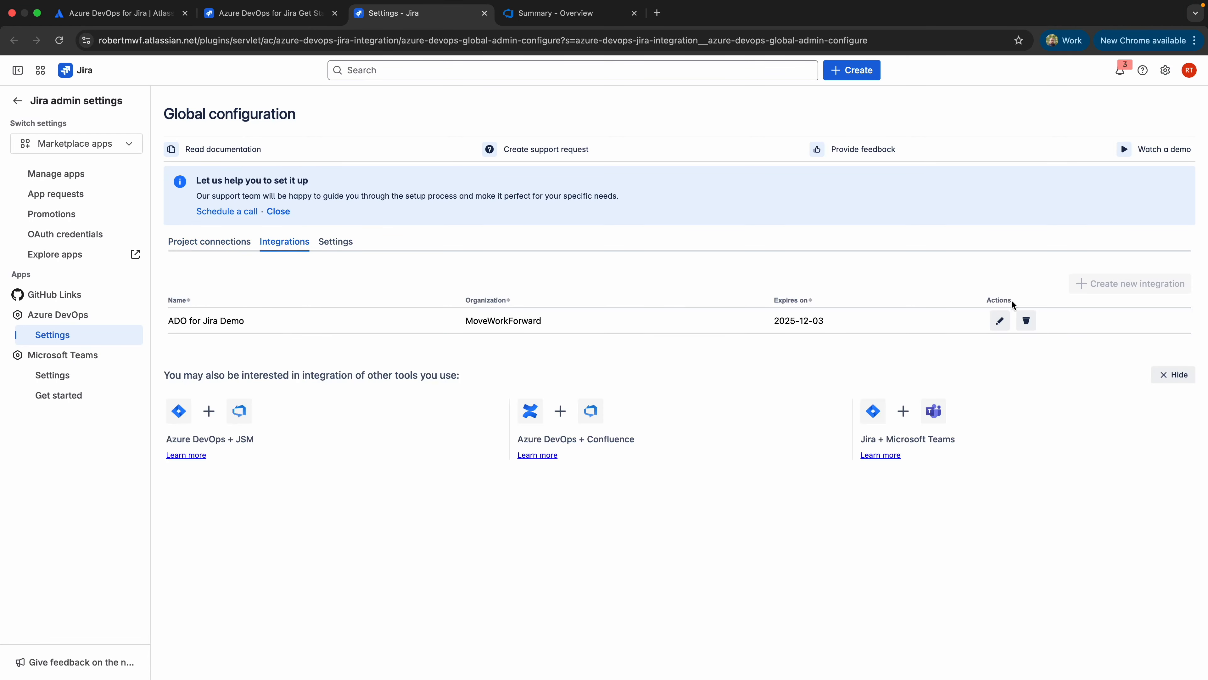
{"action": "left_click", "coordinate": [1026, 320]}
{"action": "left_click", "coordinate": [815, 222]}
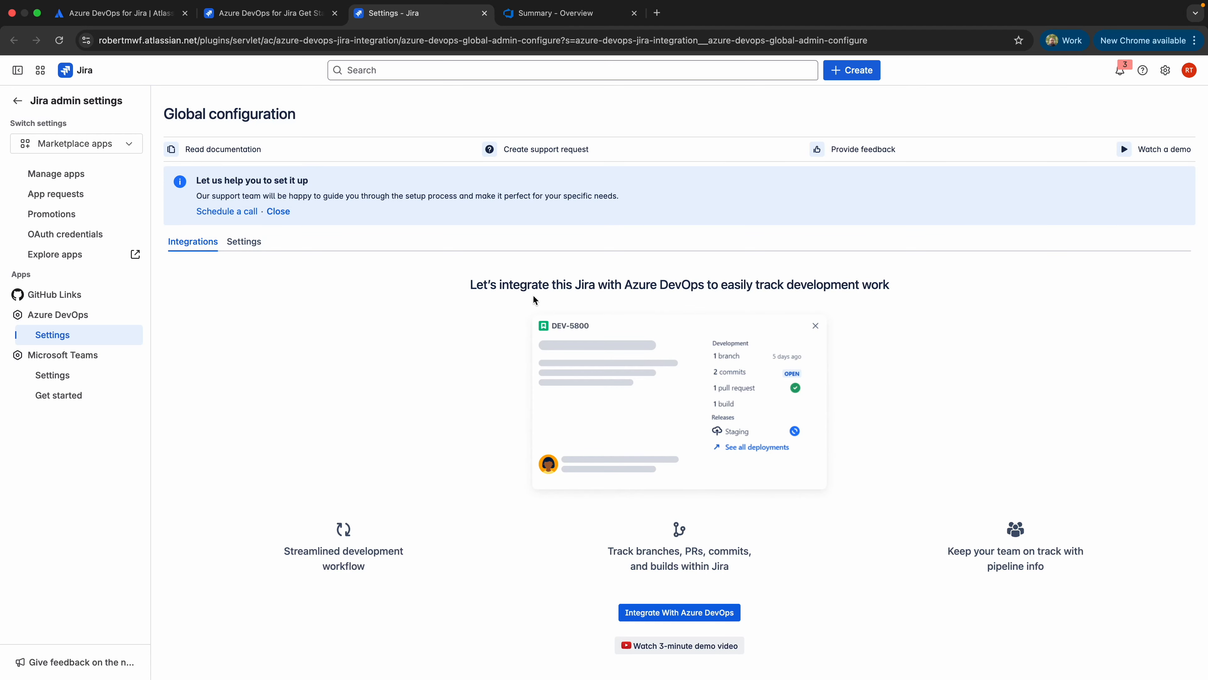
Start a new Azure DevOps integration with Azure DevOps Services (Cloud) as the hosting type
{"action": "left_click", "coordinate": [683, 613]}
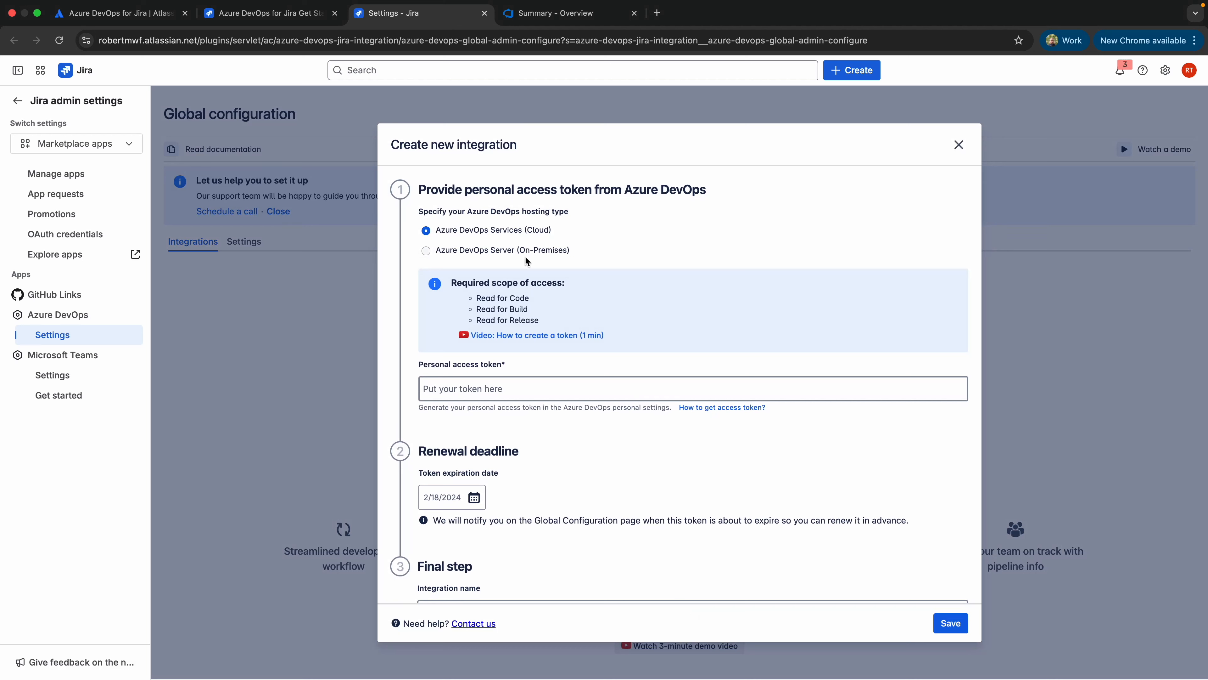
{"action": "left_click", "coordinate": [425, 251]}
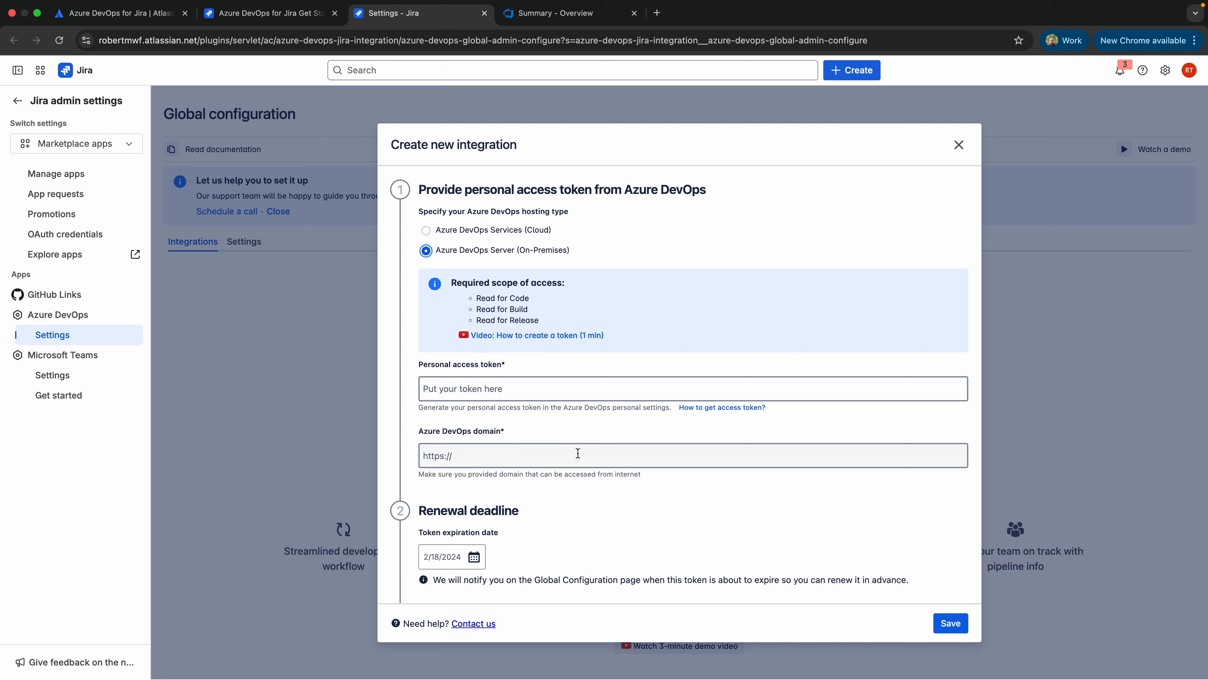
{"action": "left_click", "coordinate": [426, 230]}
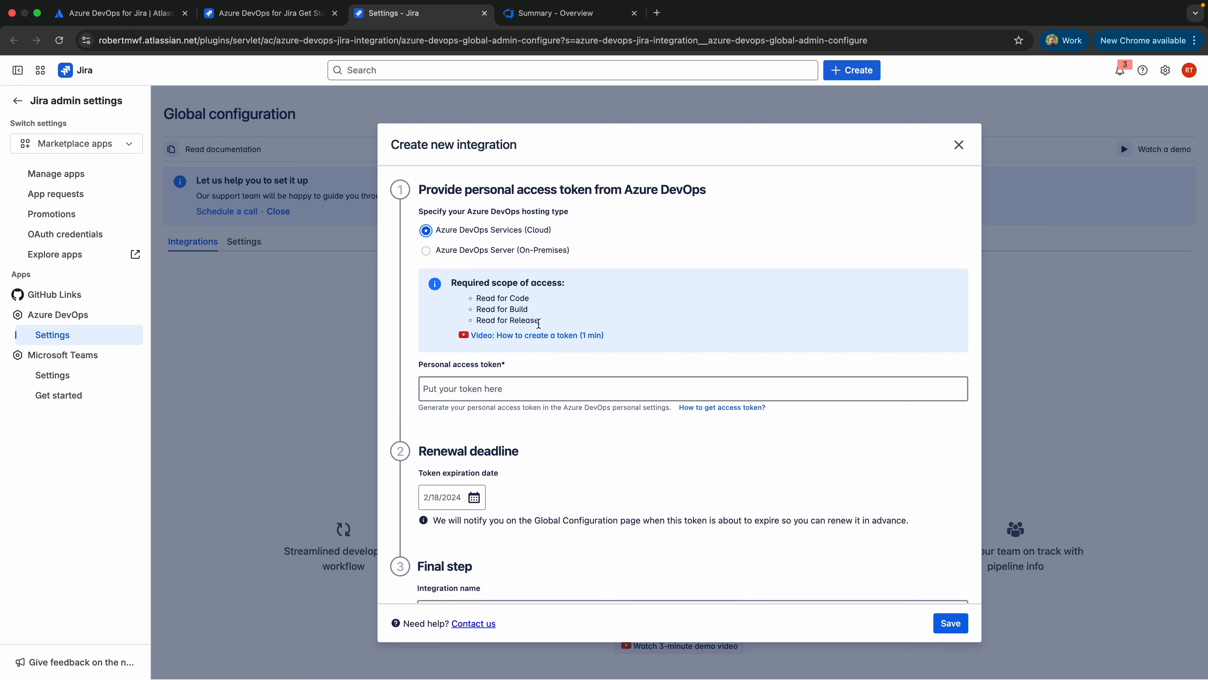
Switch to Azure DevOps and open the personal access tokens in the user settings
{"action": "mouse_move", "coordinate": [573, 9]}
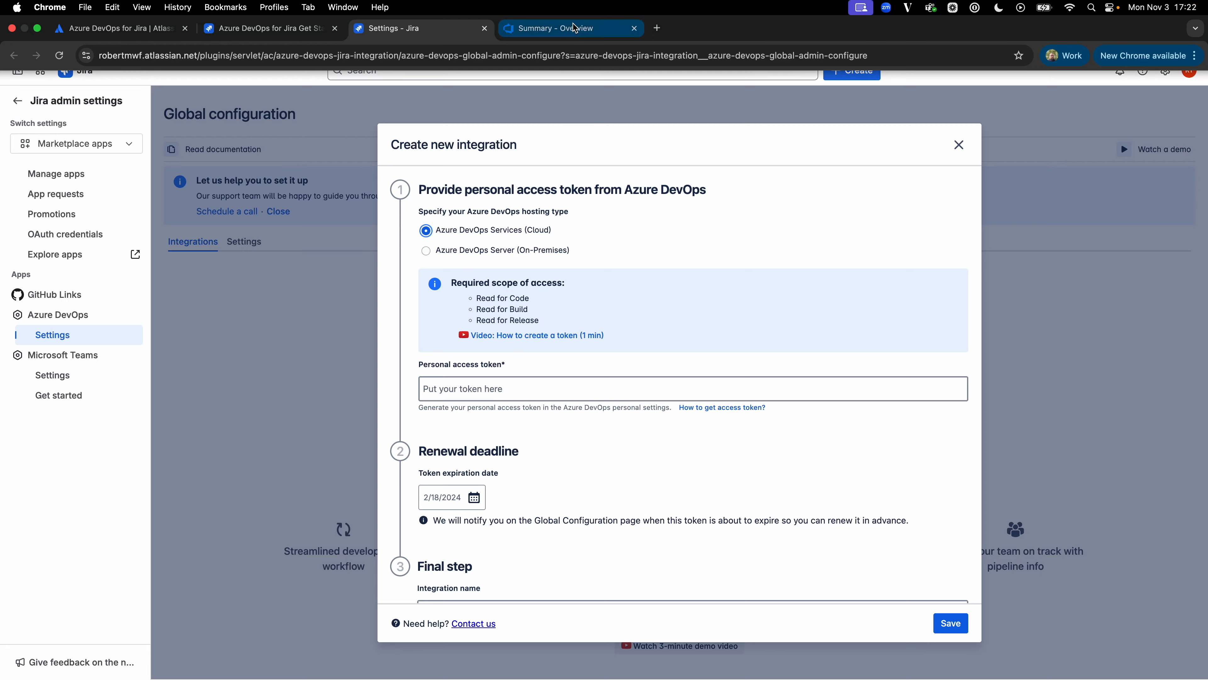
{"action": "left_click", "coordinate": [573, 28]}
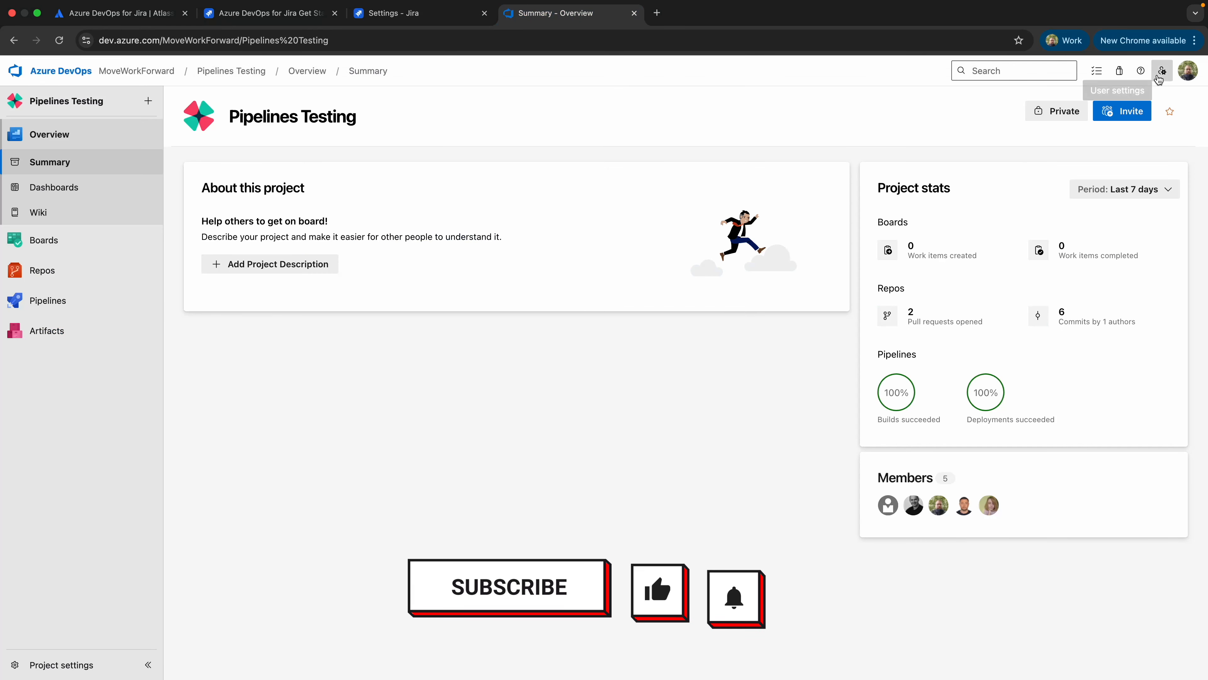
{"action": "left_click", "coordinate": [1162, 71]}
{"action": "left_click", "coordinate": [1074, 258]}
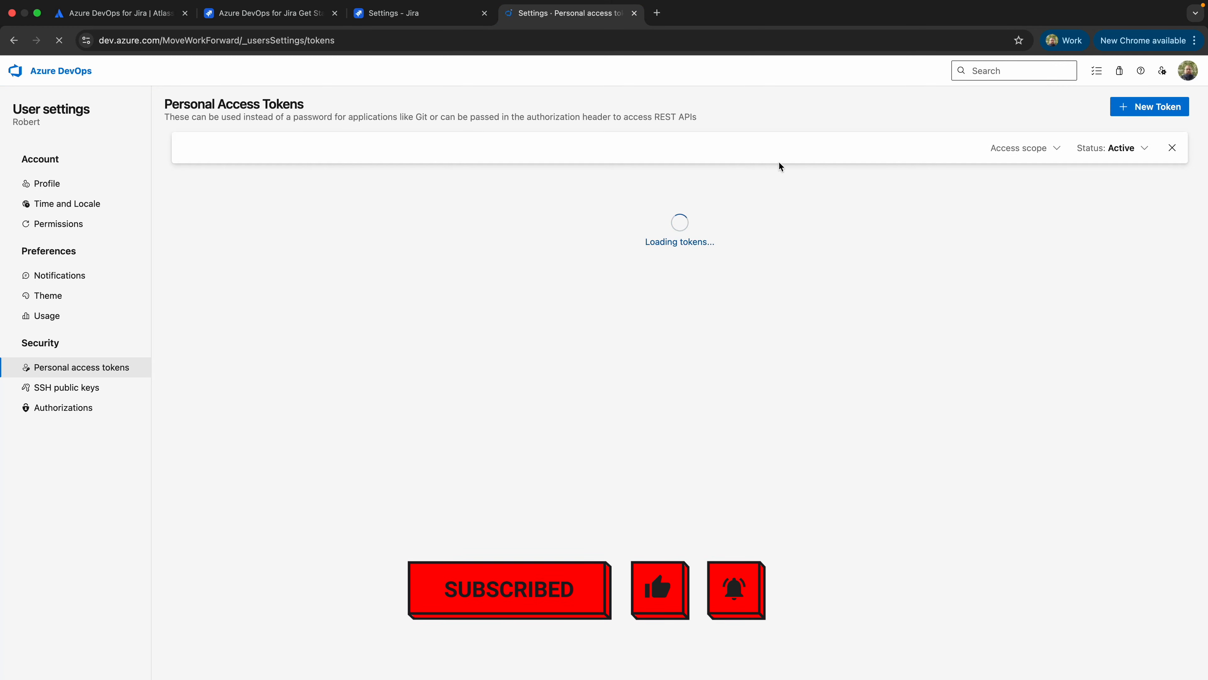
Start a new personal access token named "ADO for Jira Test" for the MoveWorkForward organization
{"action": "left_click", "coordinate": [1143, 106]}
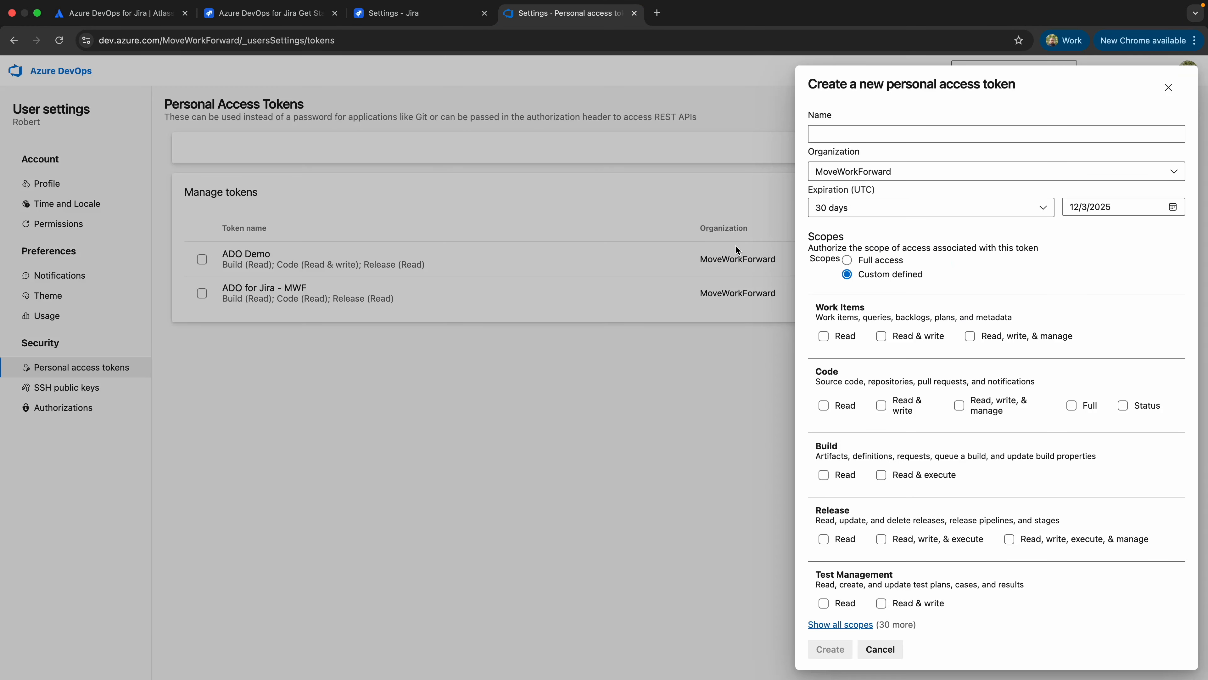
{"action": "left_click", "coordinate": [898, 130]}
{"action": "type", "text": "ADO"}
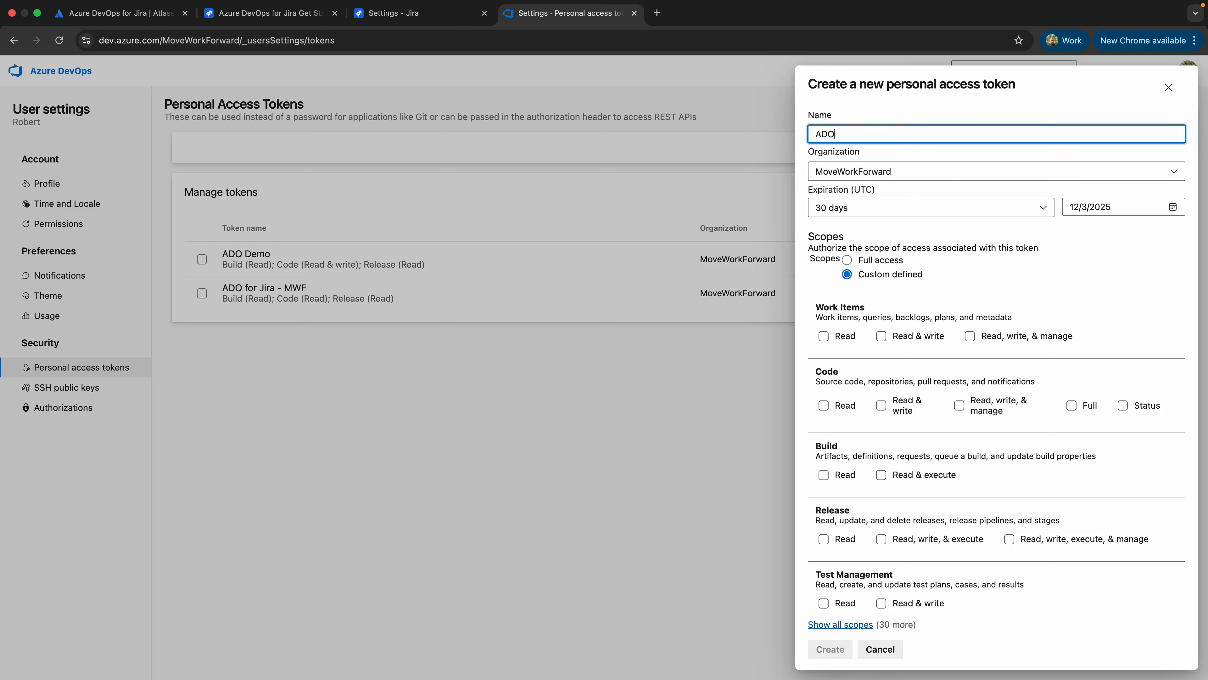
{"action": "type", "text": " for Jira Test"}
{"action": "left_click", "coordinate": [964, 172]}
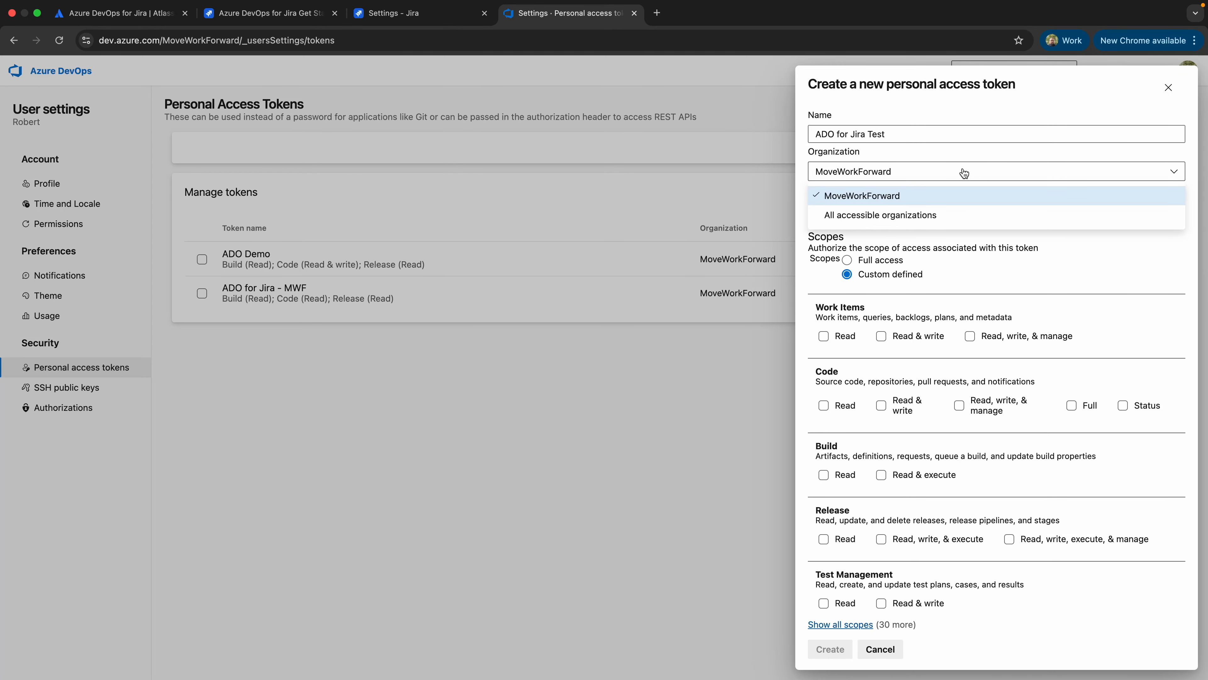
{"action": "left_click", "coordinate": [964, 172]}
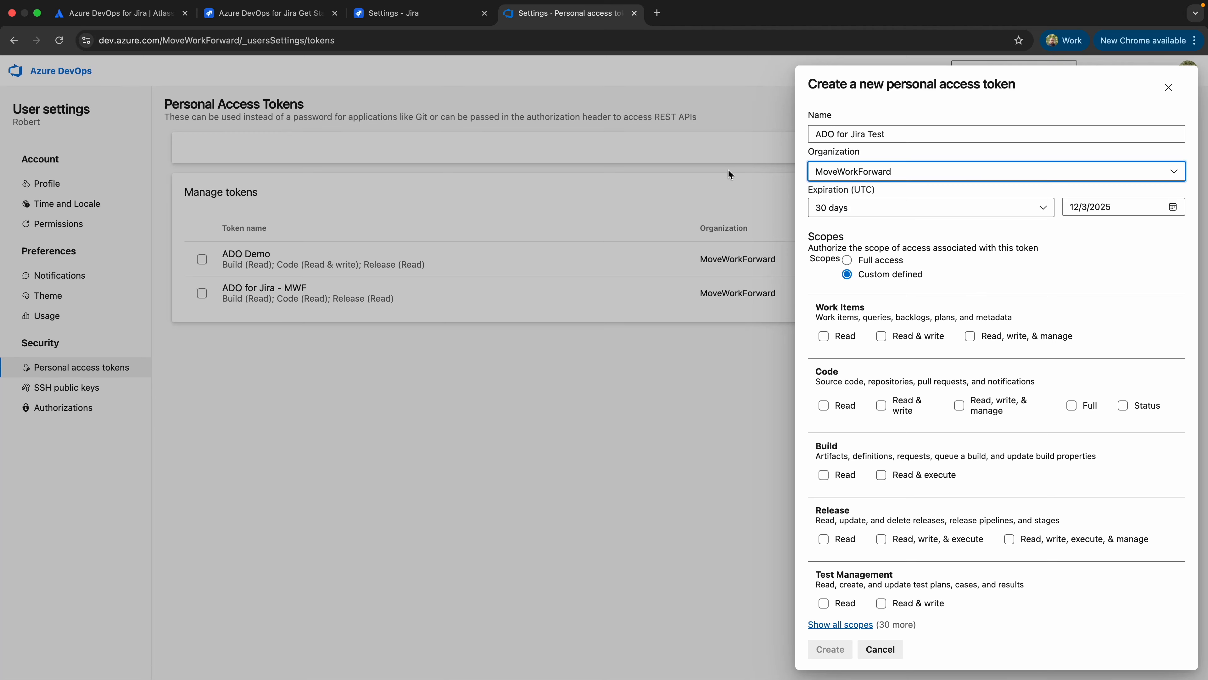
Check the required scopes in the Jira integration form, grant the token Read access for Code, Build and Release, and create it
{"action": "left_click", "coordinate": [416, 19]}
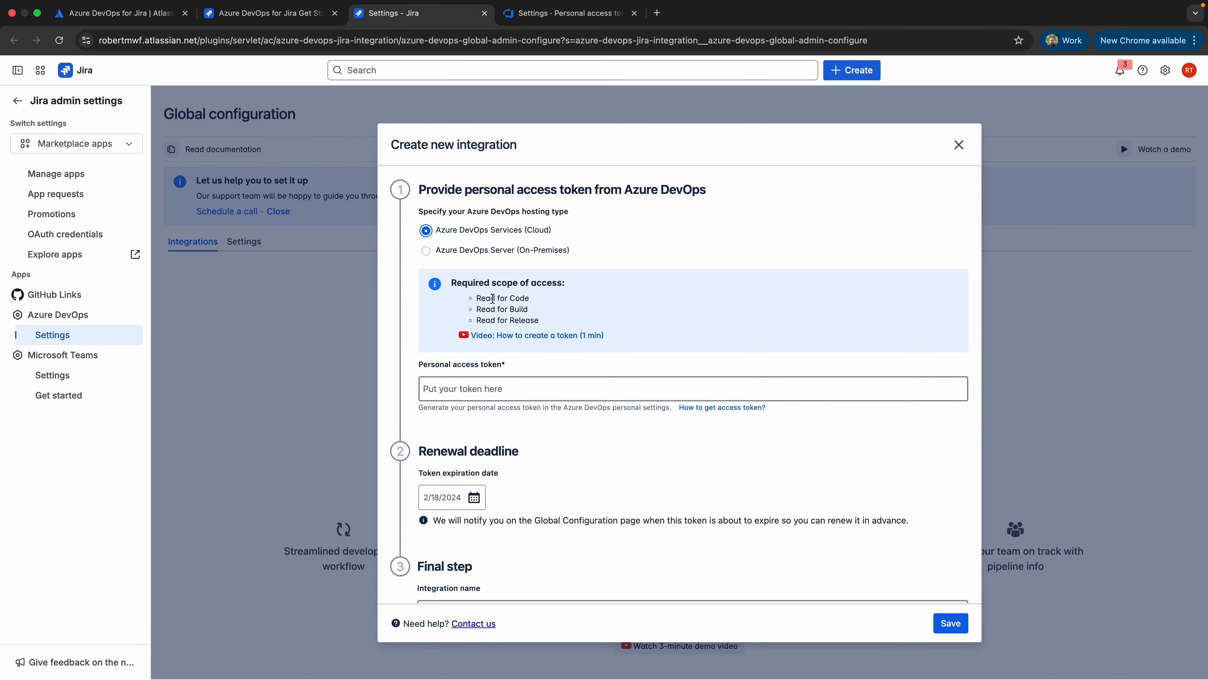
{"action": "left_click", "coordinate": [590, 17]}
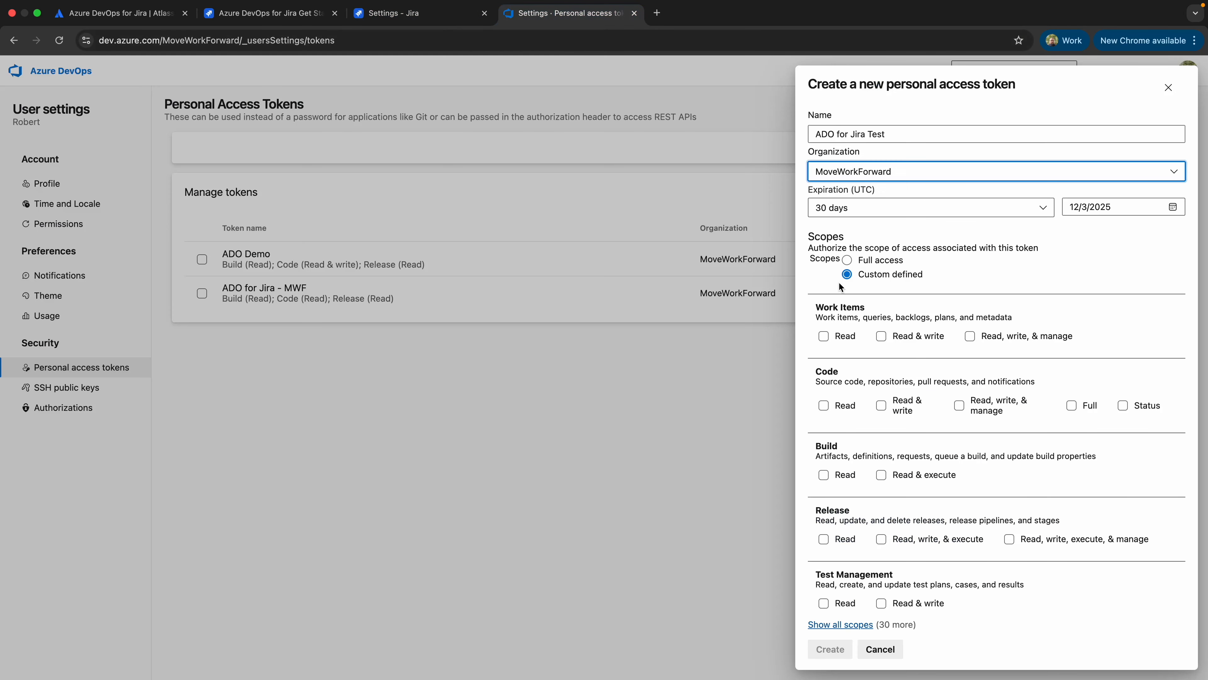
{"action": "left_click", "coordinate": [828, 405]}
{"action": "left_click", "coordinate": [823, 475]}
{"action": "left_click", "coordinate": [824, 539]}
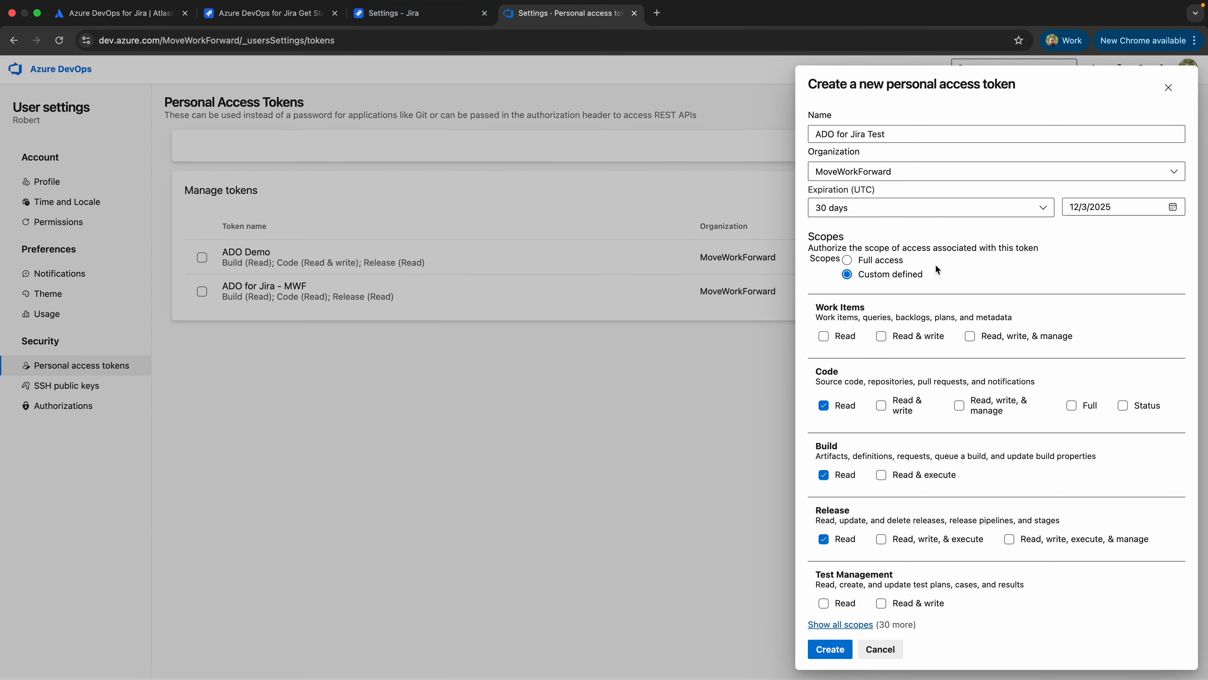
{"action": "left_click", "coordinate": [819, 651]}
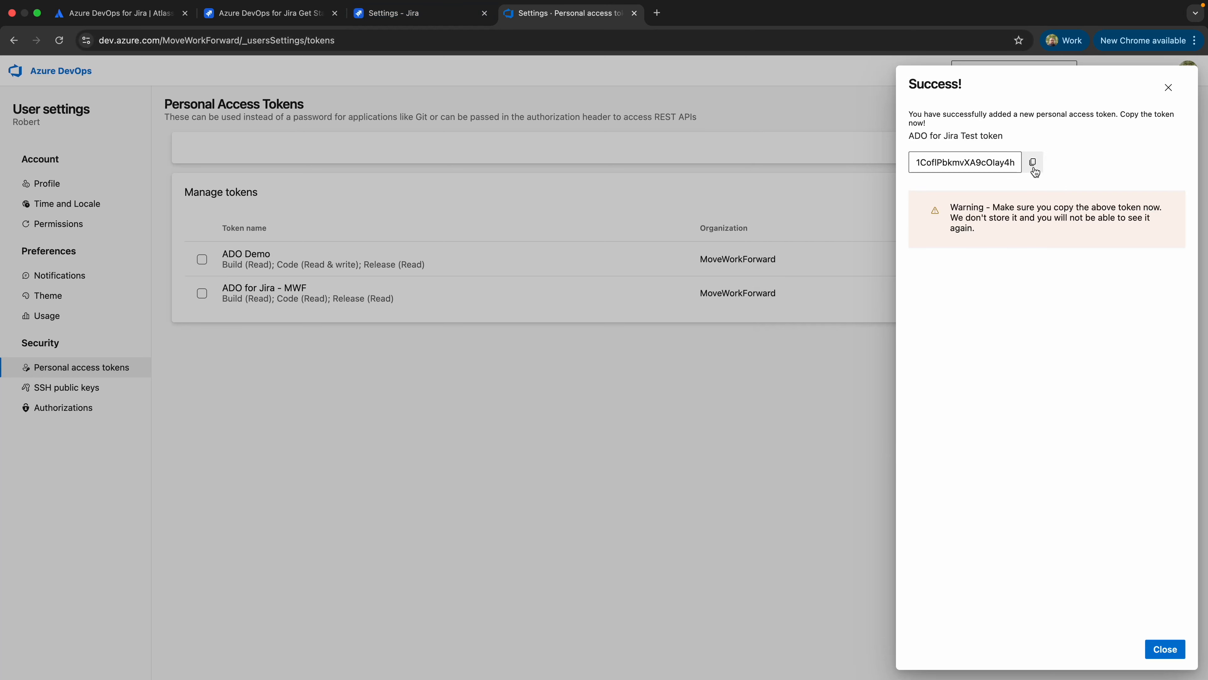
Copy the new personal access token and paste it into the Personal access token field of the Jira integration form
{"action": "left_click", "coordinate": [1034, 165]}
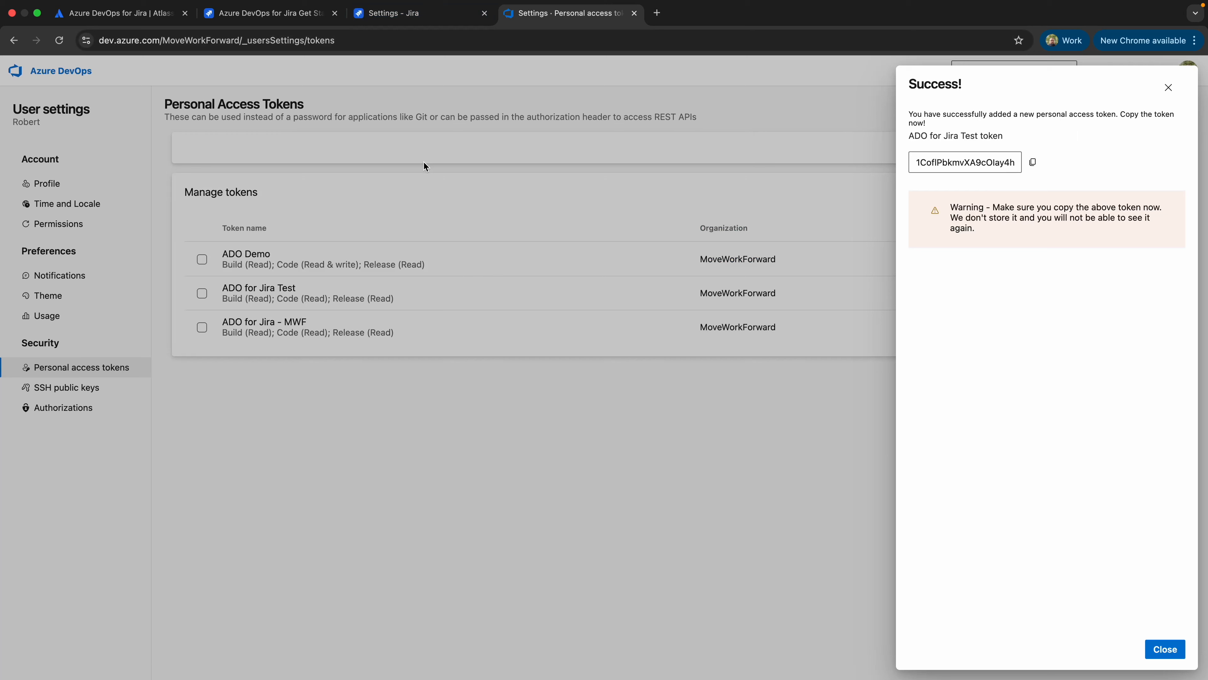
{"action": "left_click", "coordinate": [395, 12]}
{"action": "left_click", "coordinate": [565, 386]}
{"action": "key", "text": "ctrl+v"}
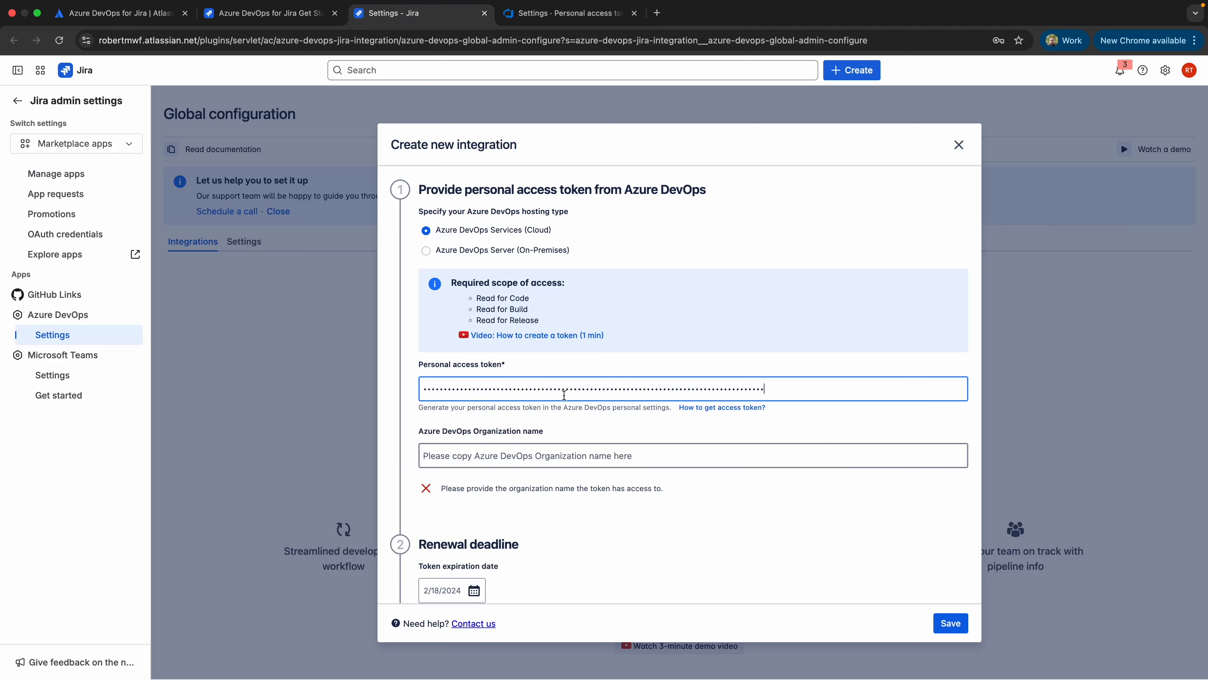
Set the Azure DevOps organization name of the integration to MoveWorkForward
{"action": "left_click", "coordinate": [536, 453]}
{"action": "type", "text": "Mo"}
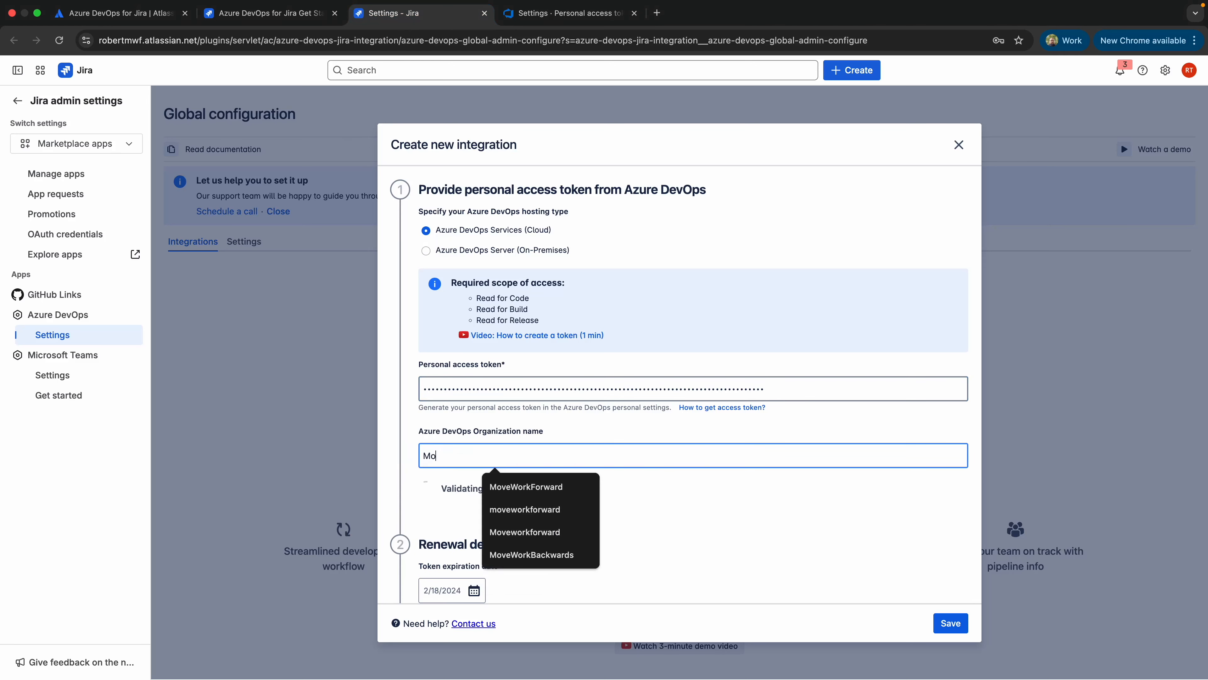
{"action": "type", "text": "veWorkForward"}
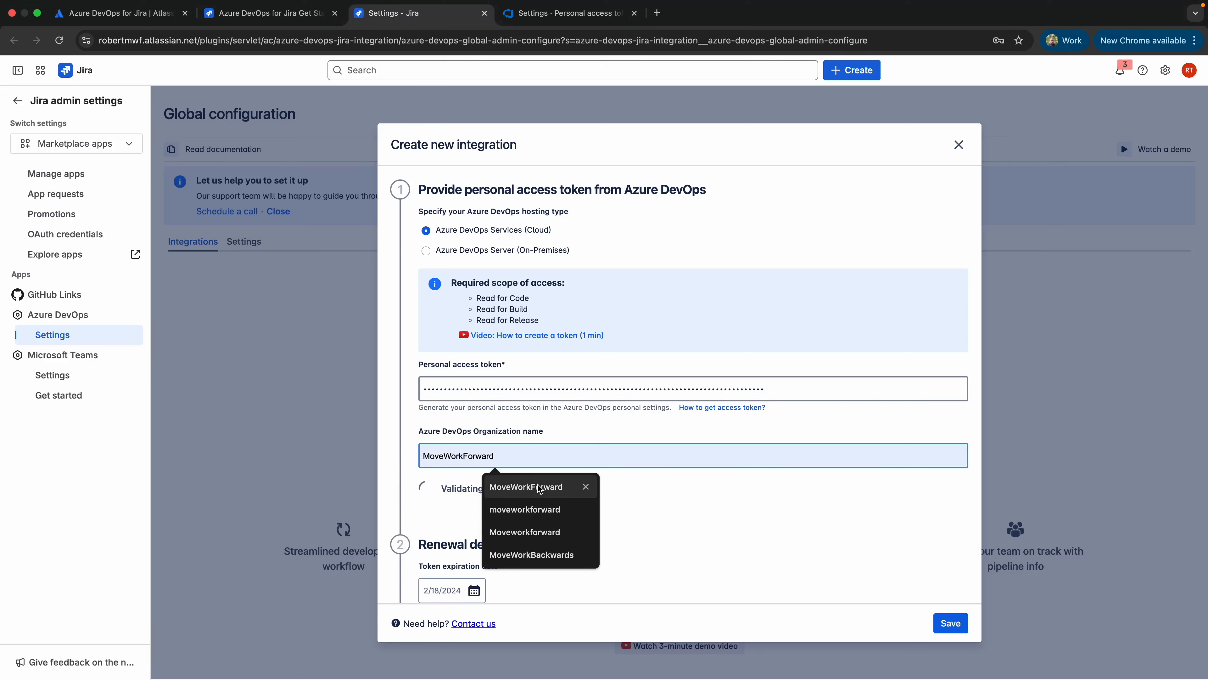
{"action": "left_click", "coordinate": [538, 484]}
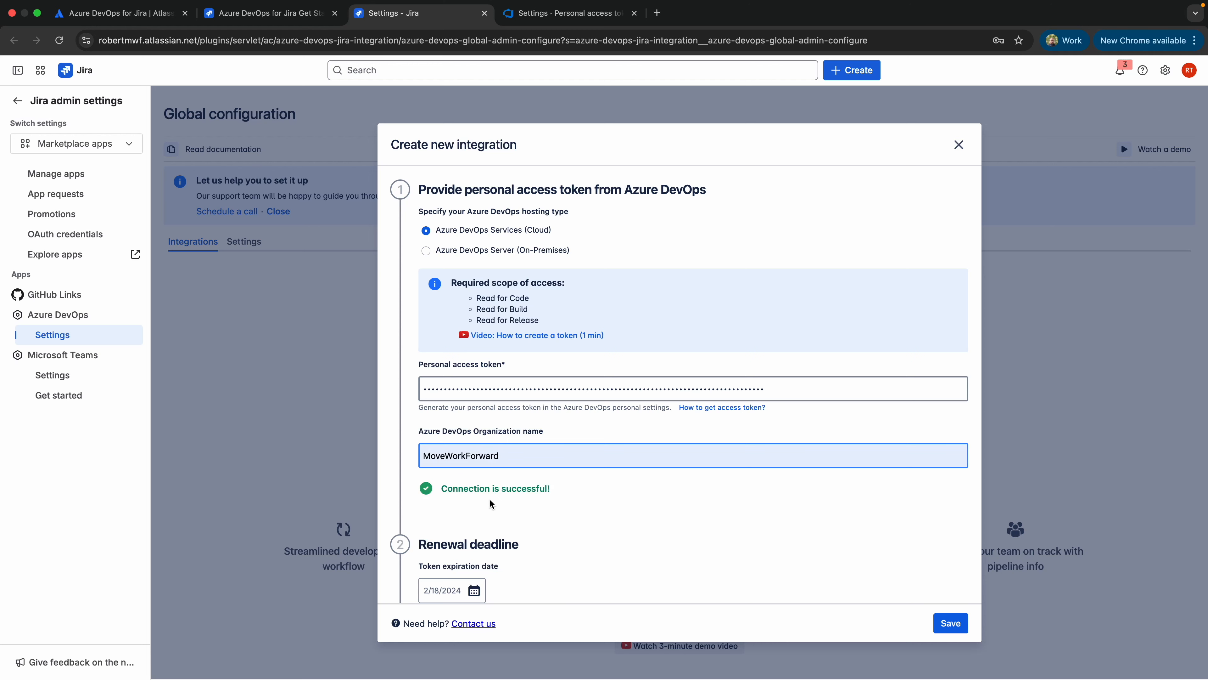
Set the token expiration date of the integration to 12/3/2025
{"action": "scroll", "coordinate": [489, 499], "scroll_direction": "down", "scroll_amount": 3}
{"action": "left_click", "coordinate": [452, 458]}
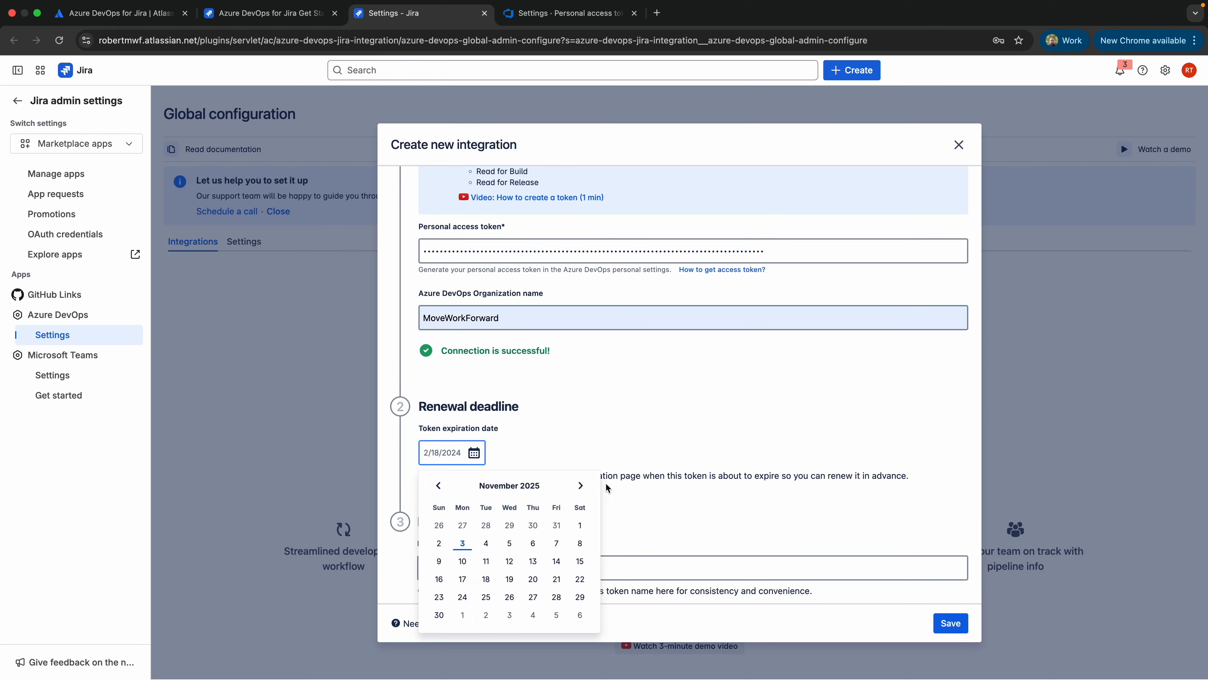
{"action": "left_click", "coordinate": [580, 484]}
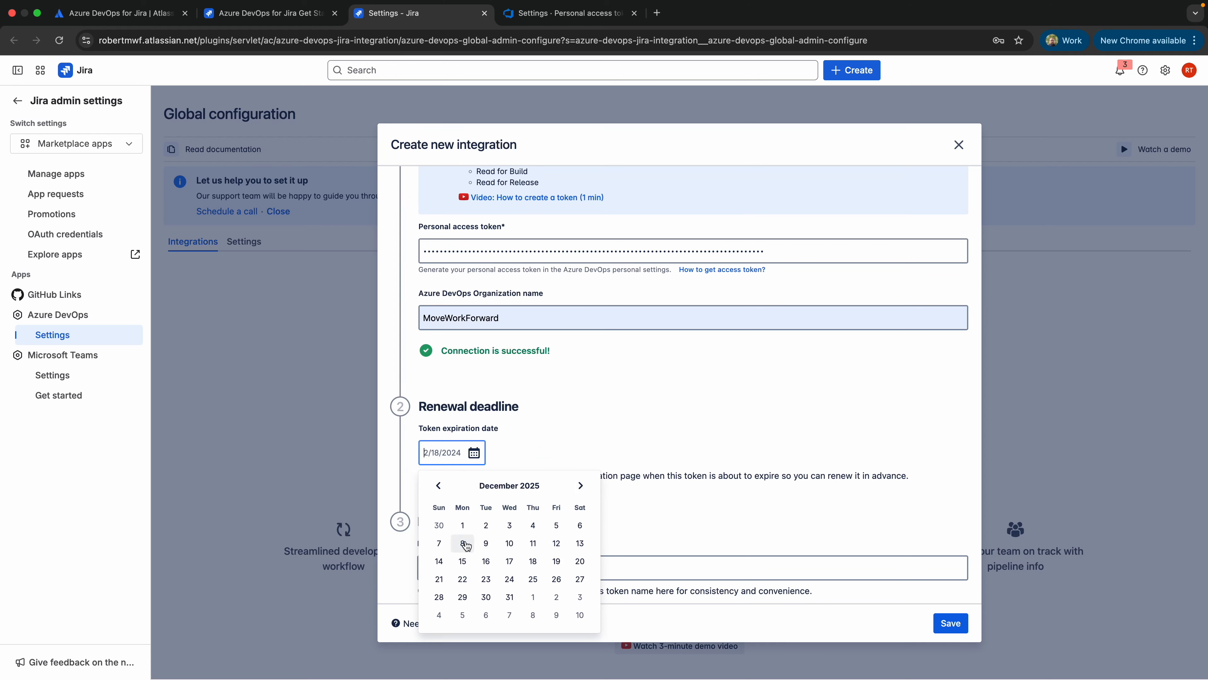
{"action": "left_click", "coordinate": [508, 524]}
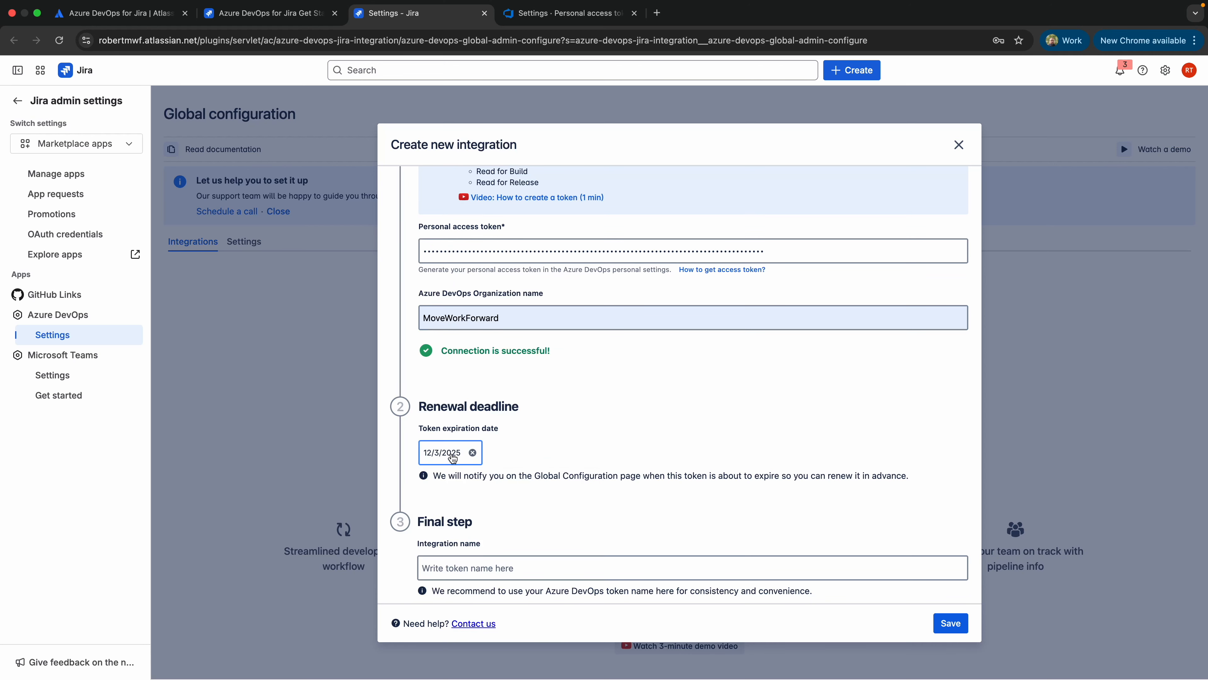
Name the integration "ADO for Jira Test" and save it
{"action": "scroll", "coordinate": [507, 484], "scroll_direction": "down", "scroll_amount": 1}
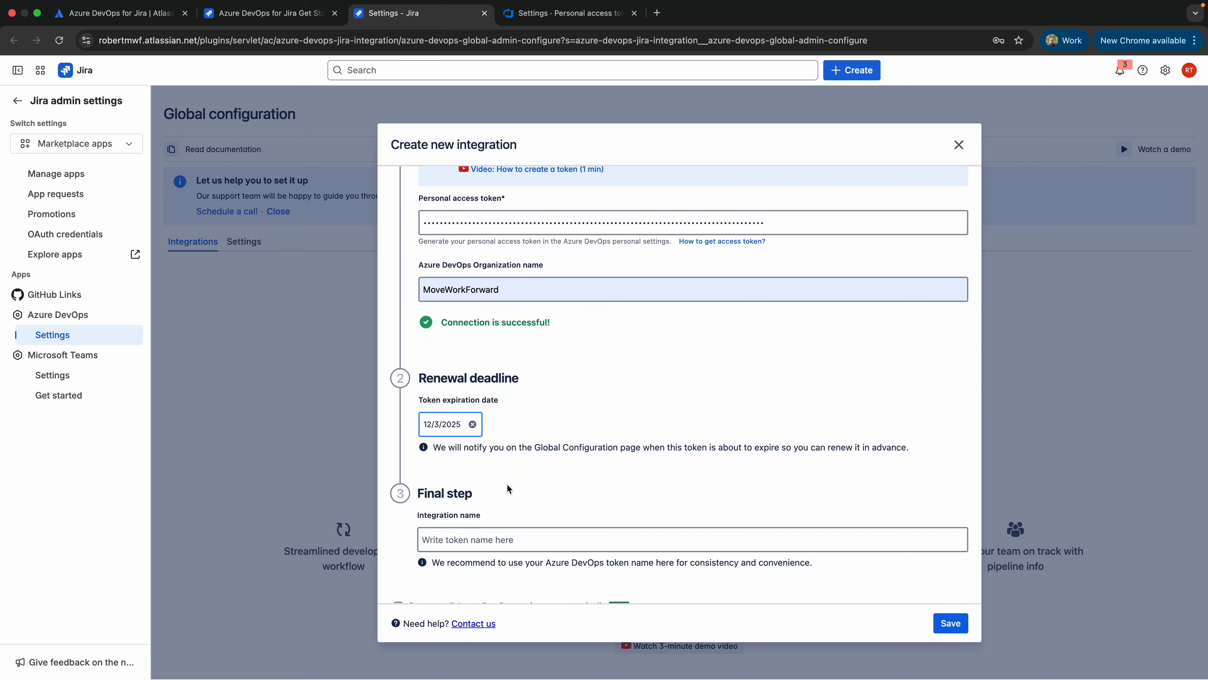
{"action": "scroll", "coordinate": [507, 484], "scroll_direction": "down", "scroll_amount": 1}
{"action": "left_click", "coordinate": [507, 493]}
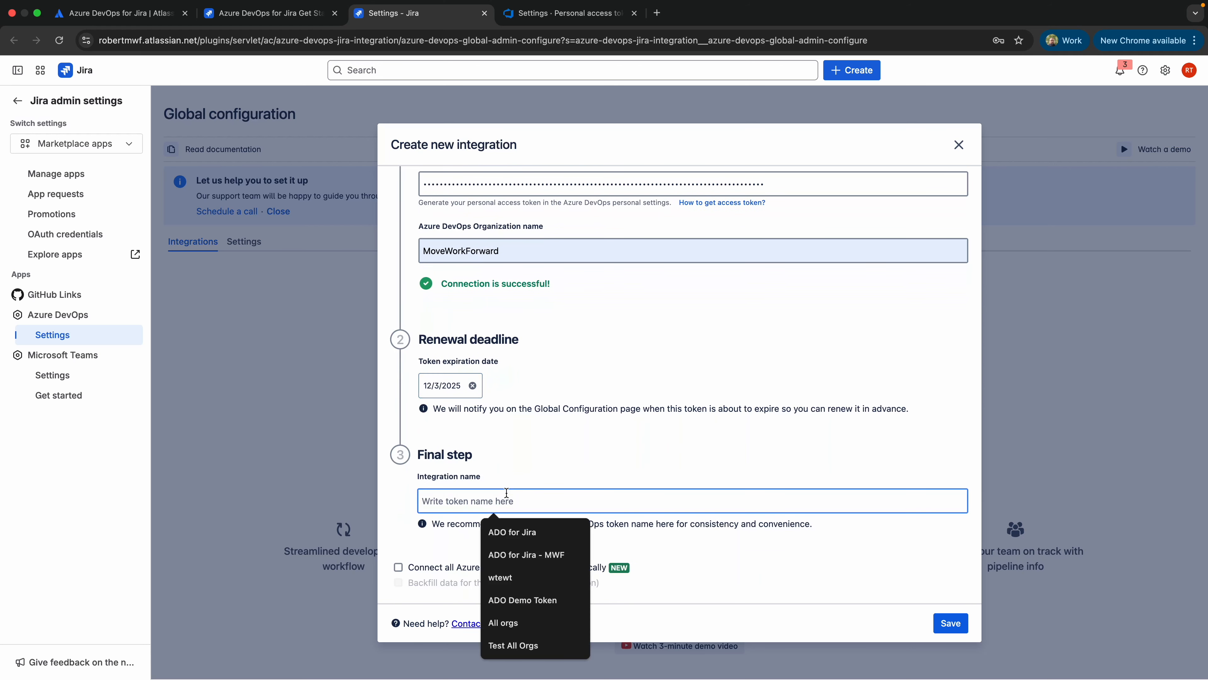
{"action": "type", "text": "ADO for Jira Test"}
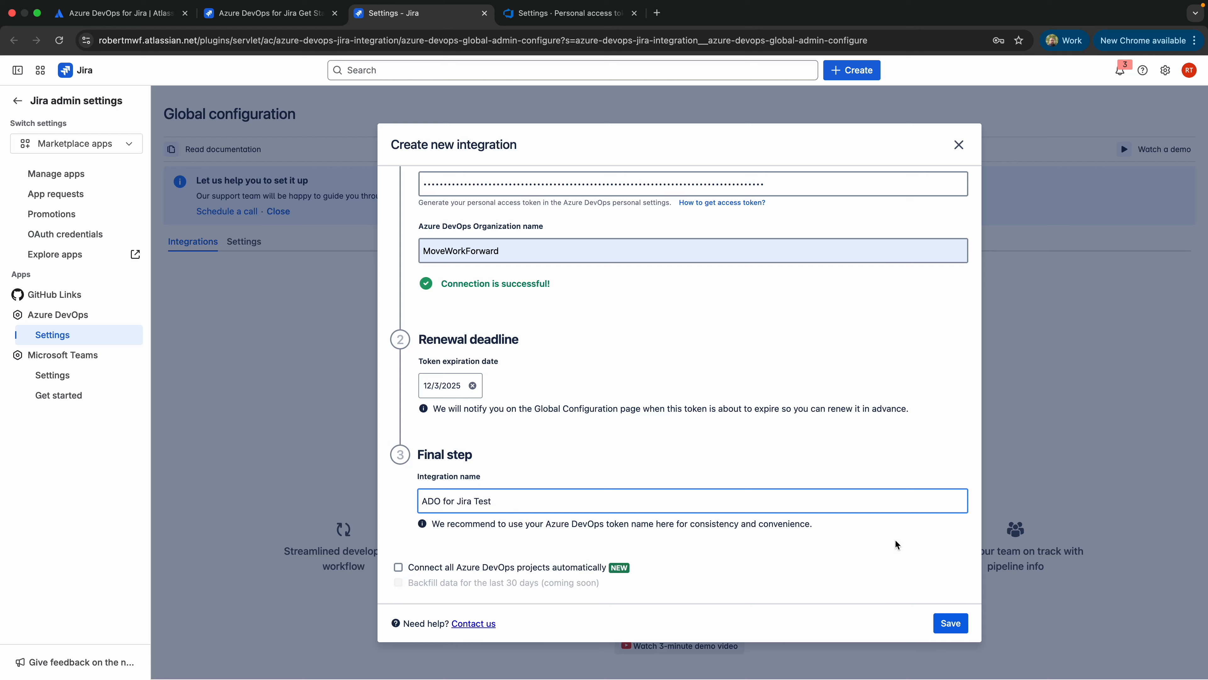
{"action": "left_click", "coordinate": [947, 631]}
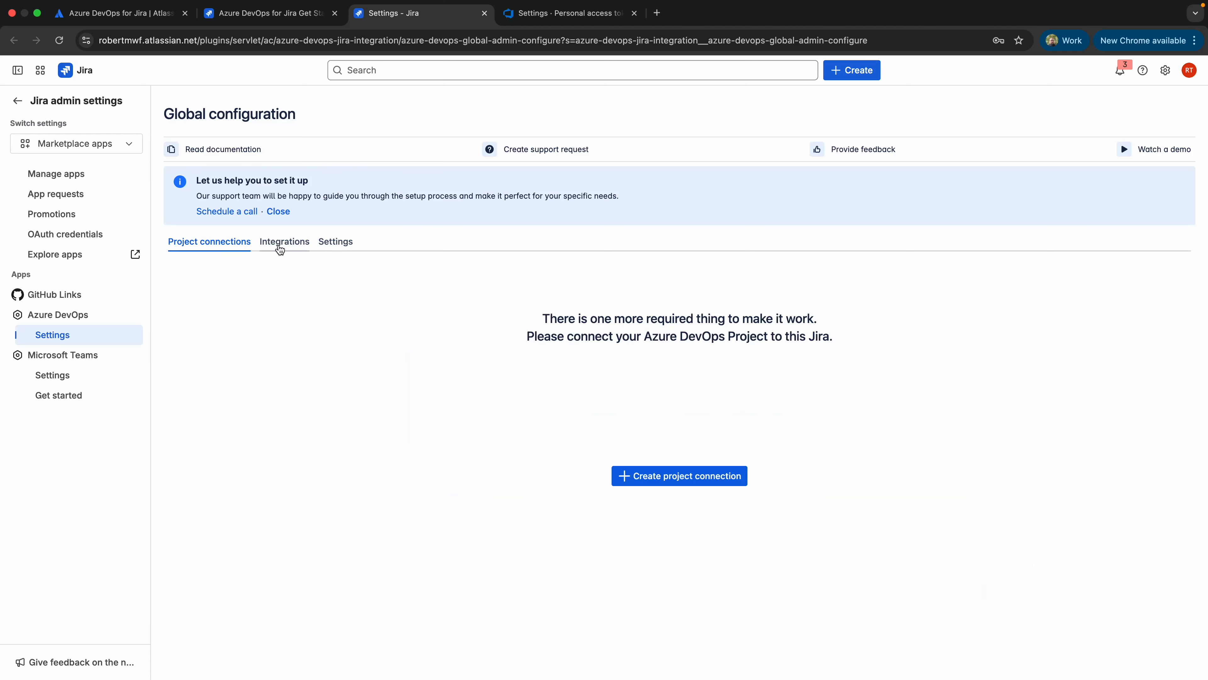
Create a project connection to the Azure DevOps project Pipelines Testing and save it
{"action": "left_click", "coordinate": [720, 488]}
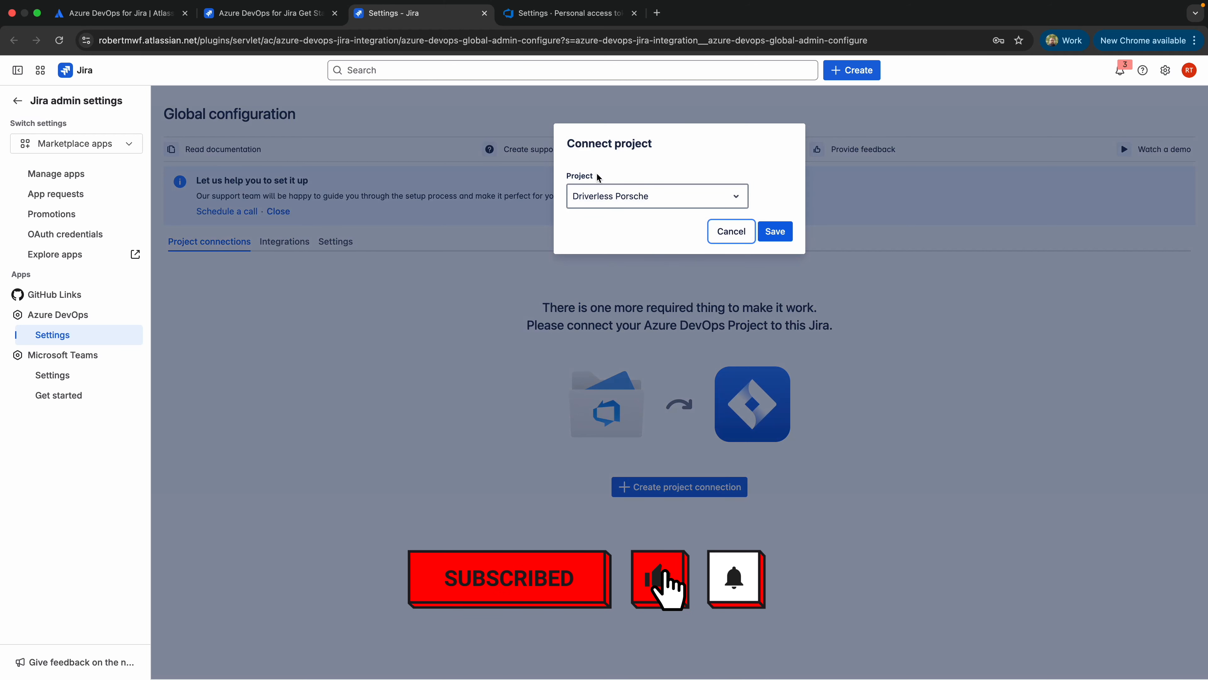
{"action": "left_click", "coordinate": [737, 191]}
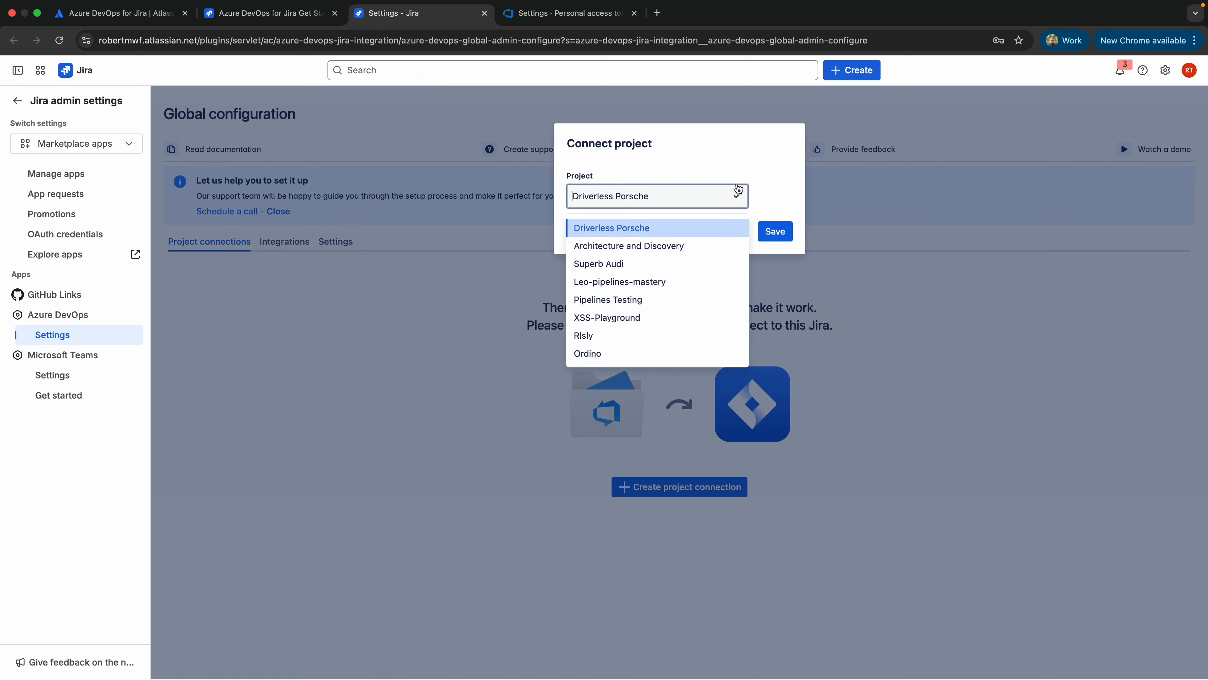
{"action": "left_click", "coordinate": [659, 299]}
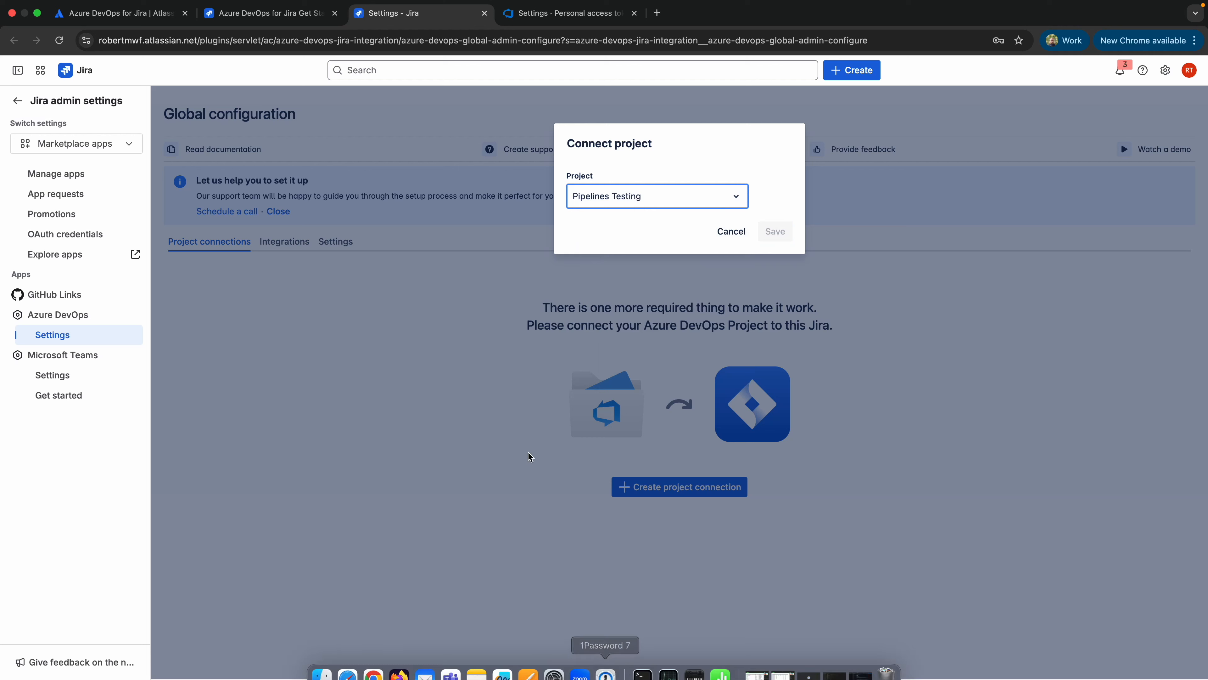
{"action": "left_click", "coordinate": [487, 391]}
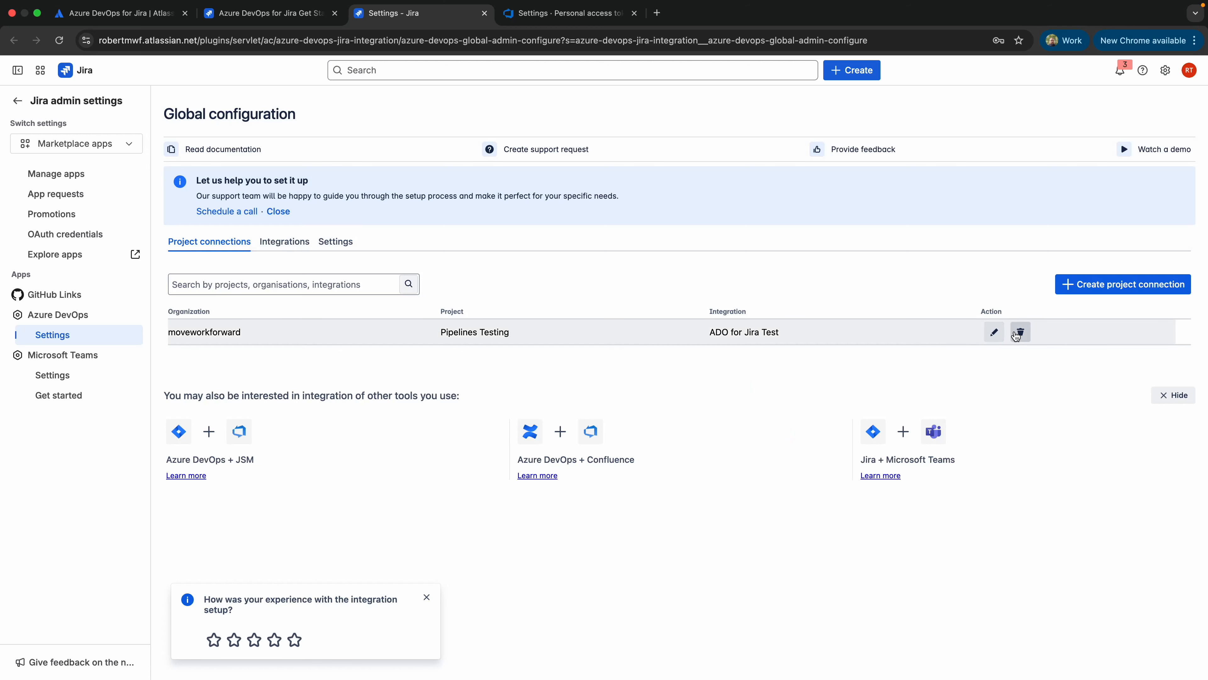
Delete the existing ADO for Jira Test integration from the global configuration
{"action": "left_click", "coordinate": [1108, 285]}
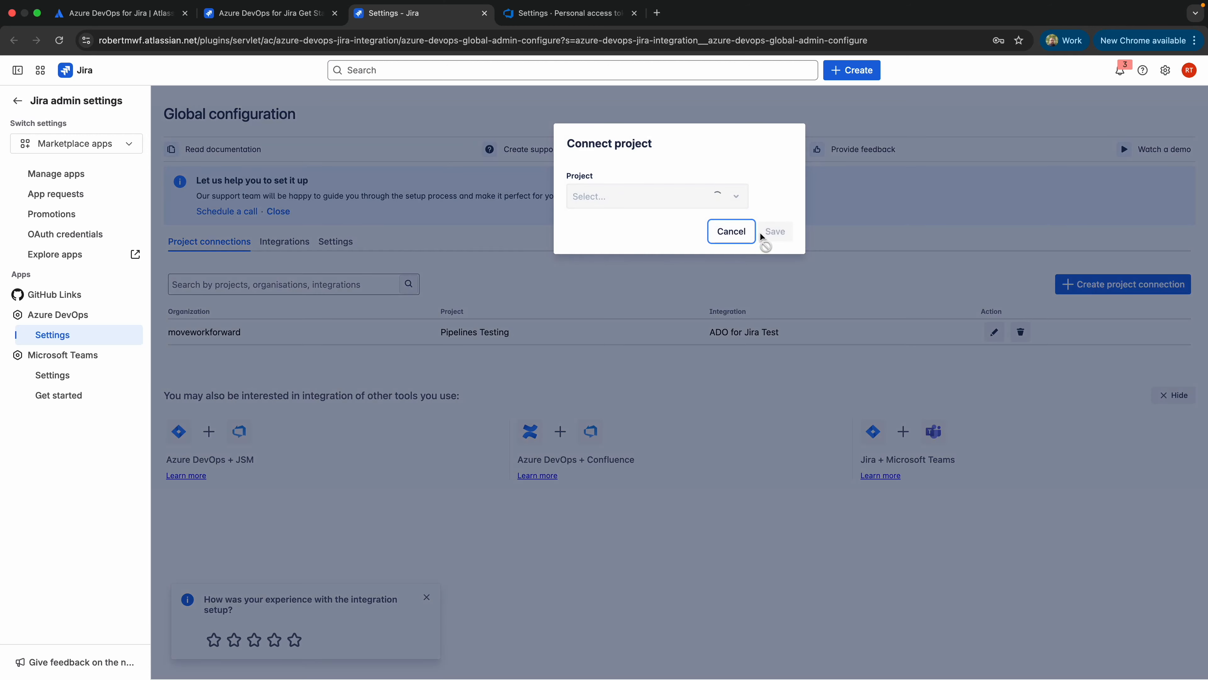
{"action": "left_click", "coordinate": [730, 231]}
{"action": "left_click", "coordinate": [288, 248]}
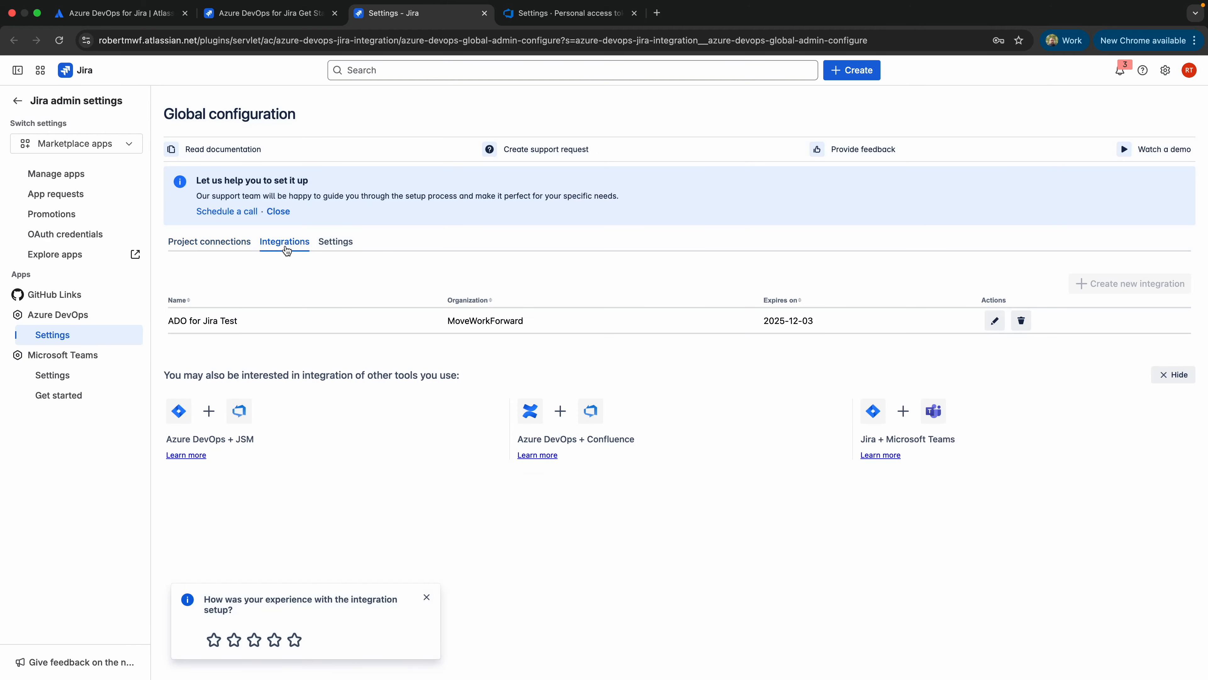
{"action": "left_click", "coordinate": [1023, 320]}
{"action": "left_click", "coordinate": [801, 215]}
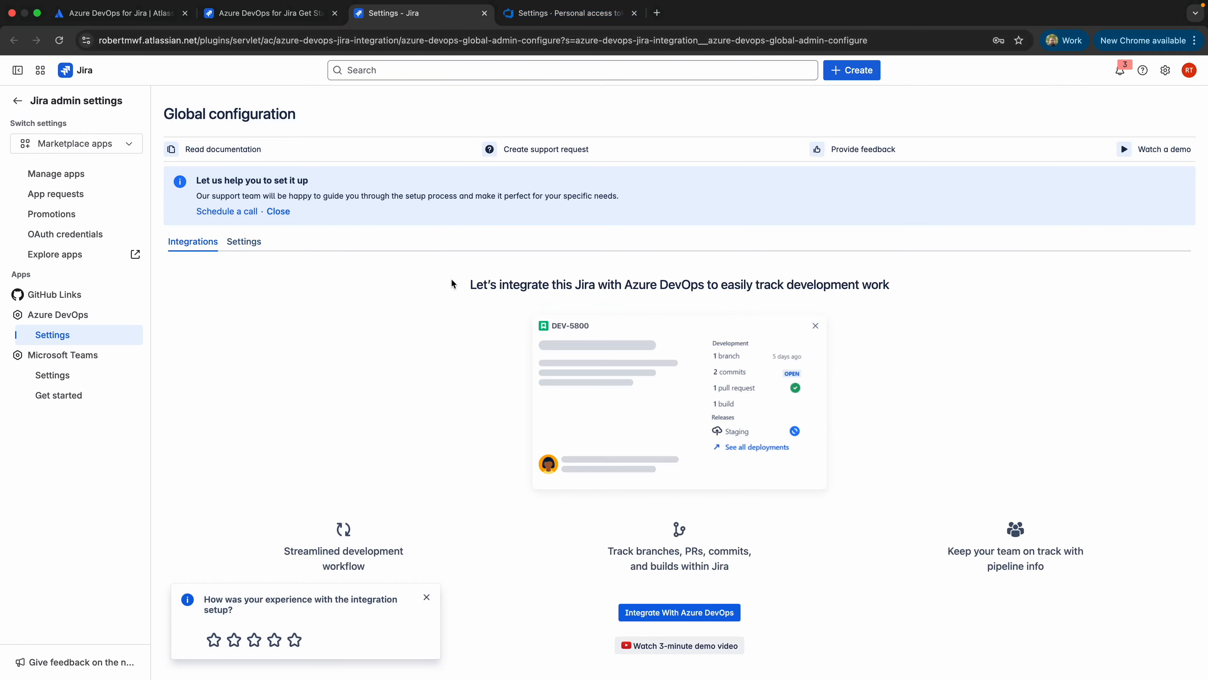
Start a new Azure DevOps integration with the copied personal access token and the organization name MoveWorkForward
{"action": "left_click", "coordinate": [678, 612]}
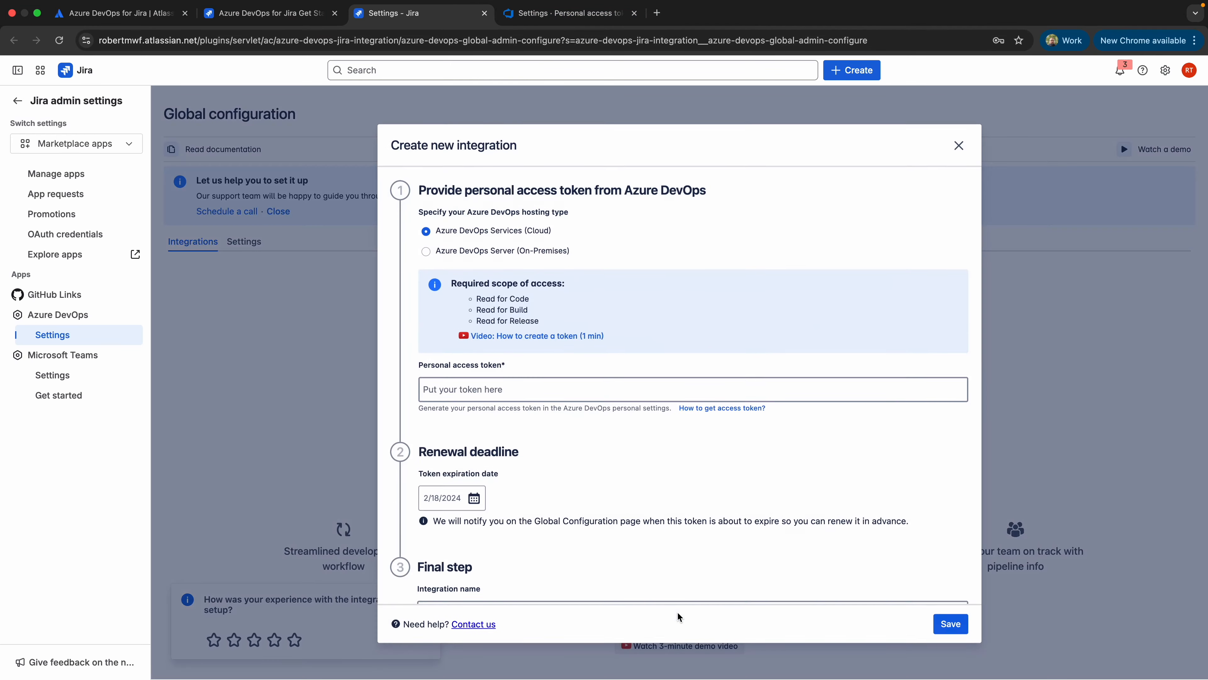
{"action": "left_click", "coordinate": [505, 384]}
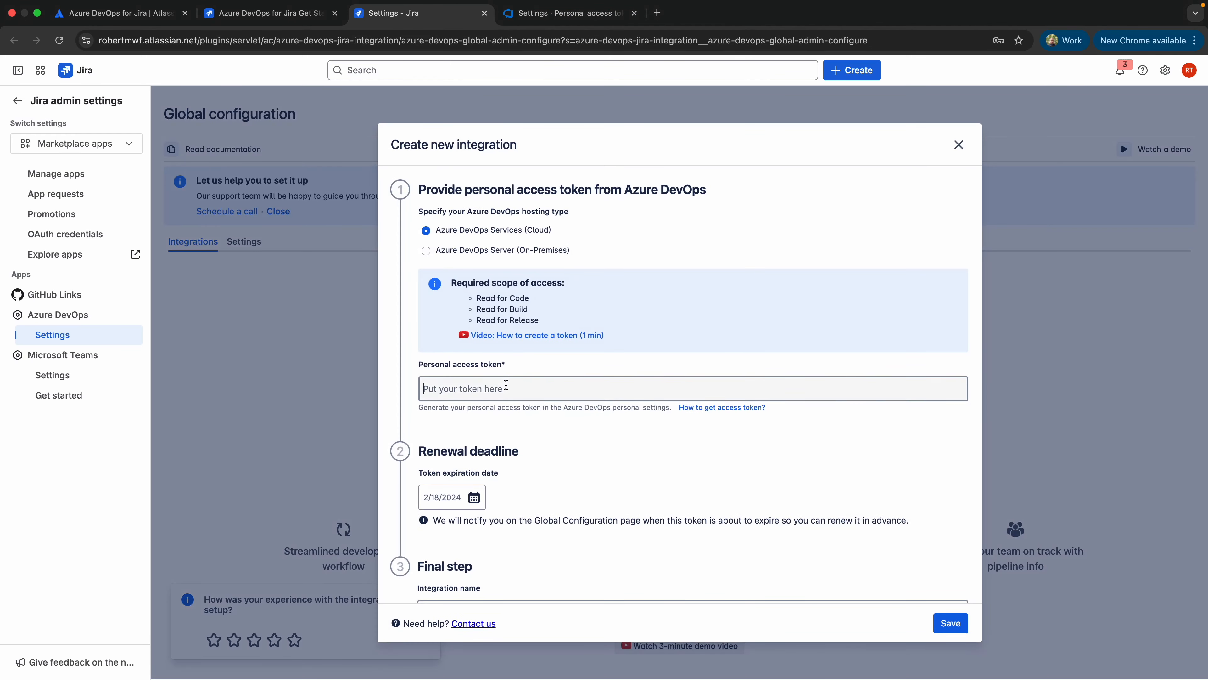
{"action": "key", "text": "super+v"}
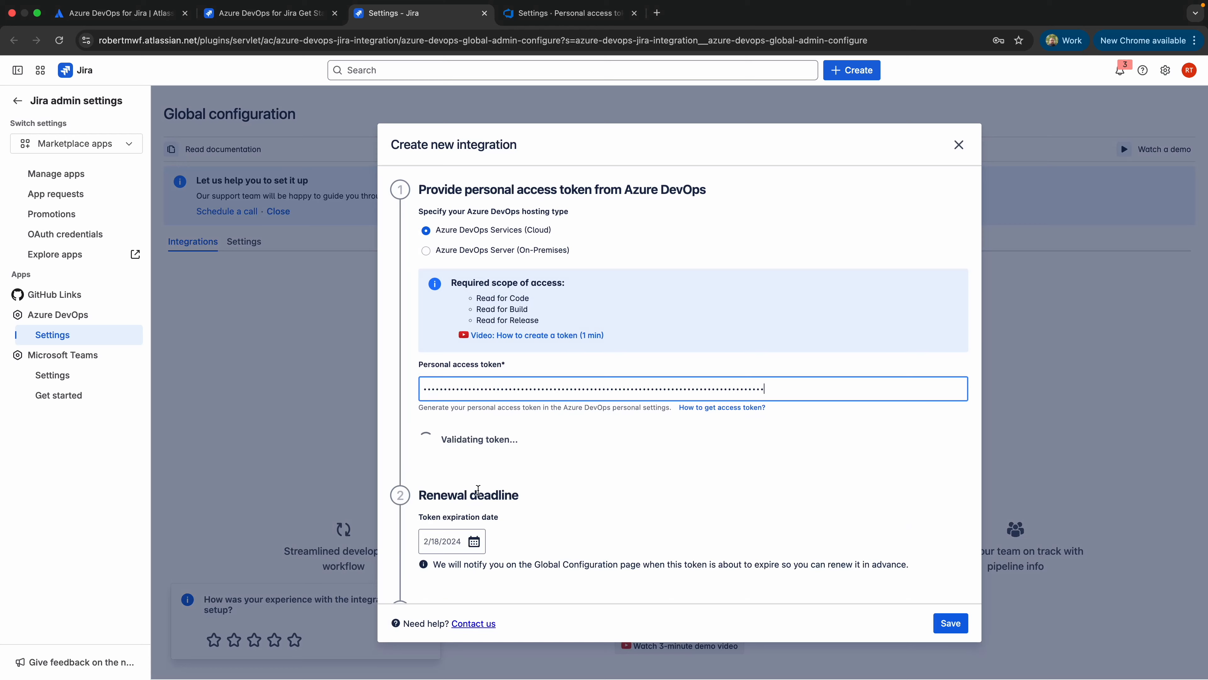
{"action": "scroll", "coordinate": [478, 490], "scroll_direction": "down", "scroll_amount": 2}
{"action": "left_click", "coordinate": [481, 420]}
{"action": "left_click", "coordinate": [504, 452]}
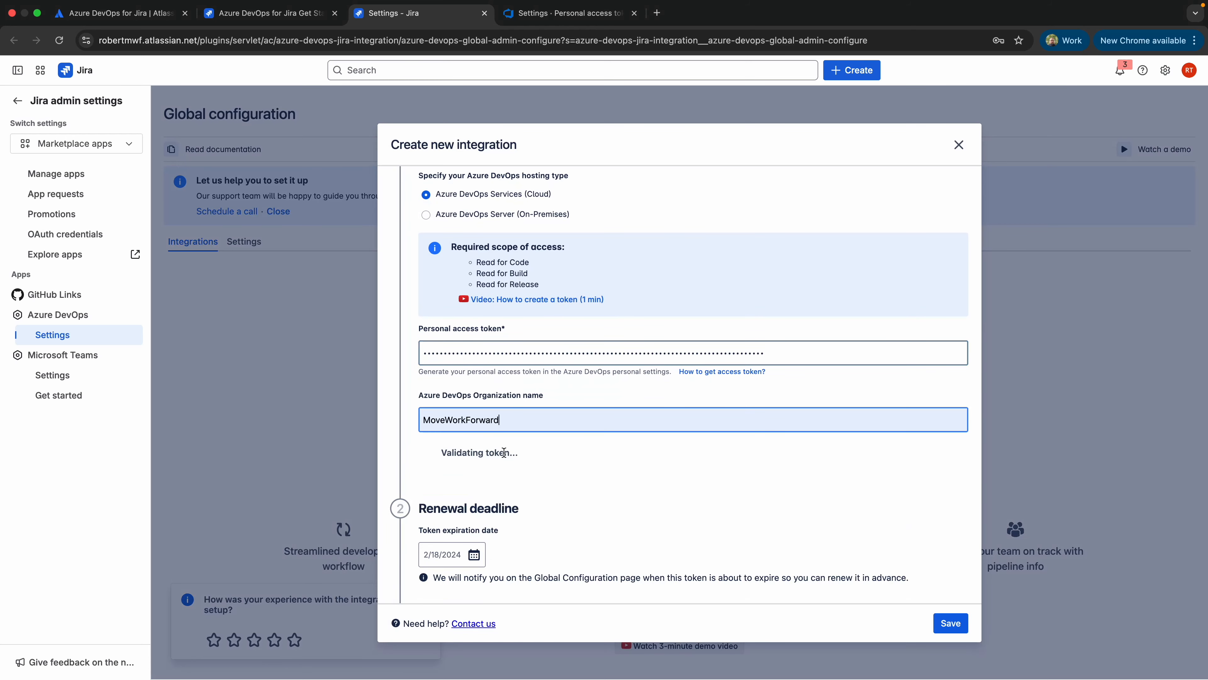
Set the new integration's token expiration date to 12/3/2025
{"action": "scroll", "coordinate": [495, 499], "scroll_direction": "down", "scroll_amount": 3}
{"action": "left_click", "coordinate": [450, 425]}
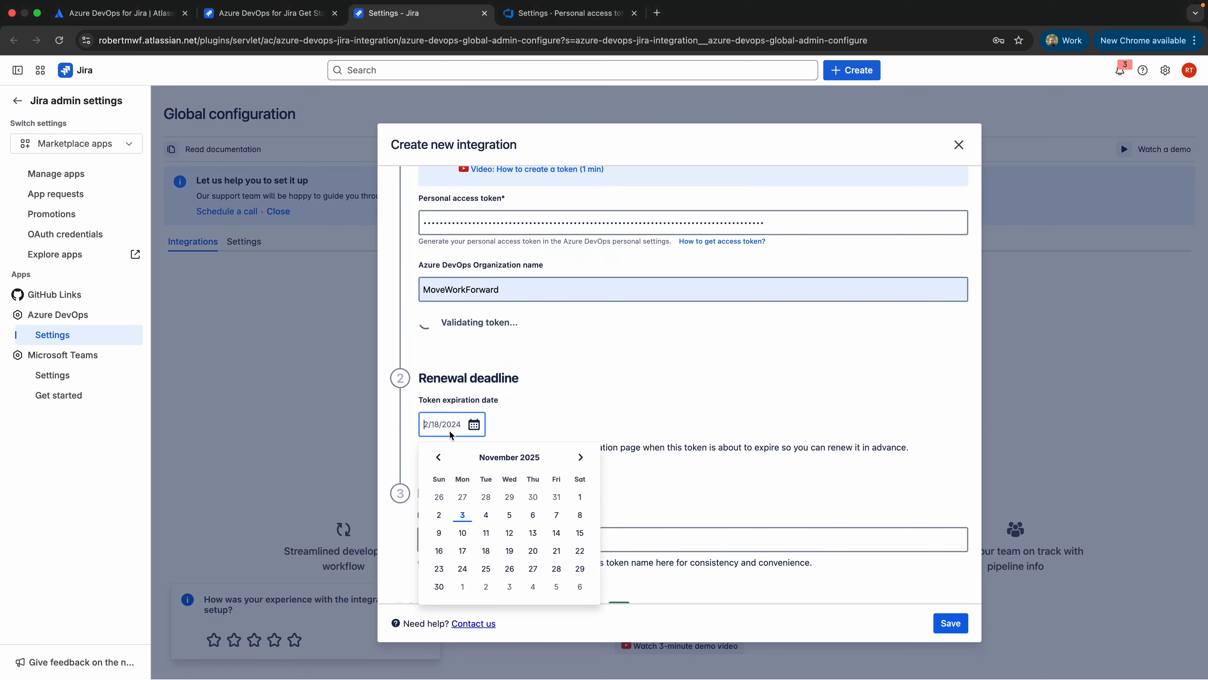
{"action": "left_click", "coordinate": [583, 456]}
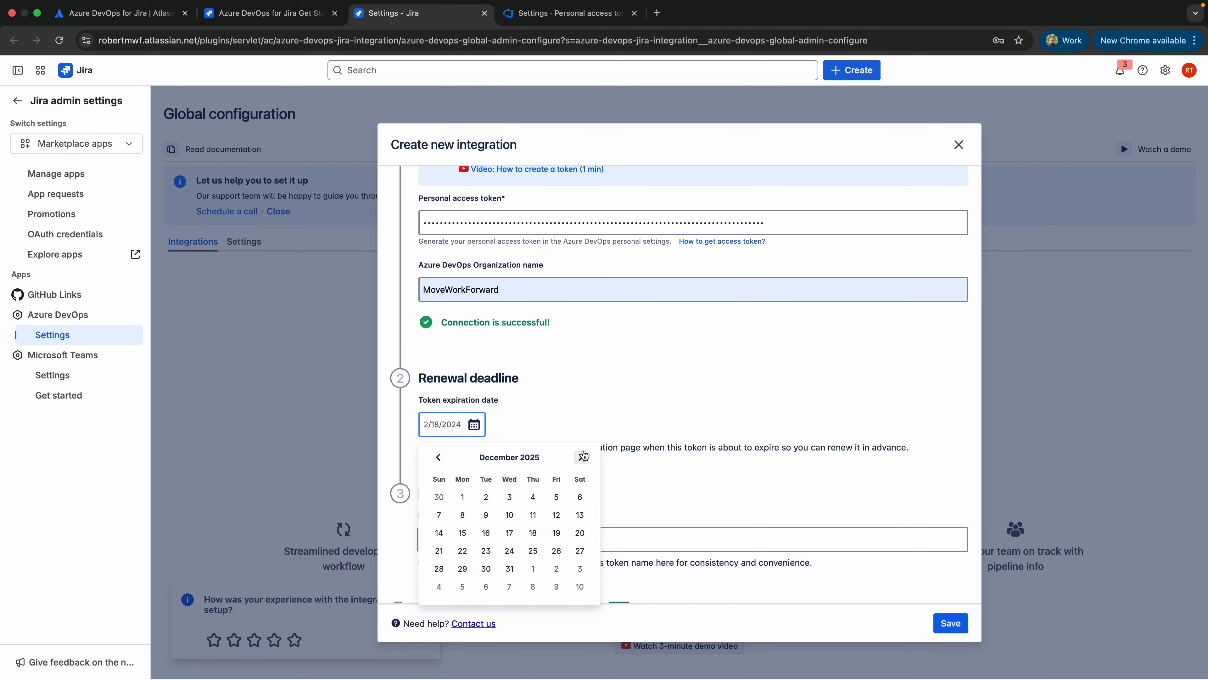
{"action": "left_click", "coordinate": [508, 497]}
Name the integration "ADO for Jira Test", enable automatic connection of all Azure DevOps projects, and save it
{"action": "scroll", "coordinate": [588, 423], "scroll_direction": "down", "scroll_amount": 1}
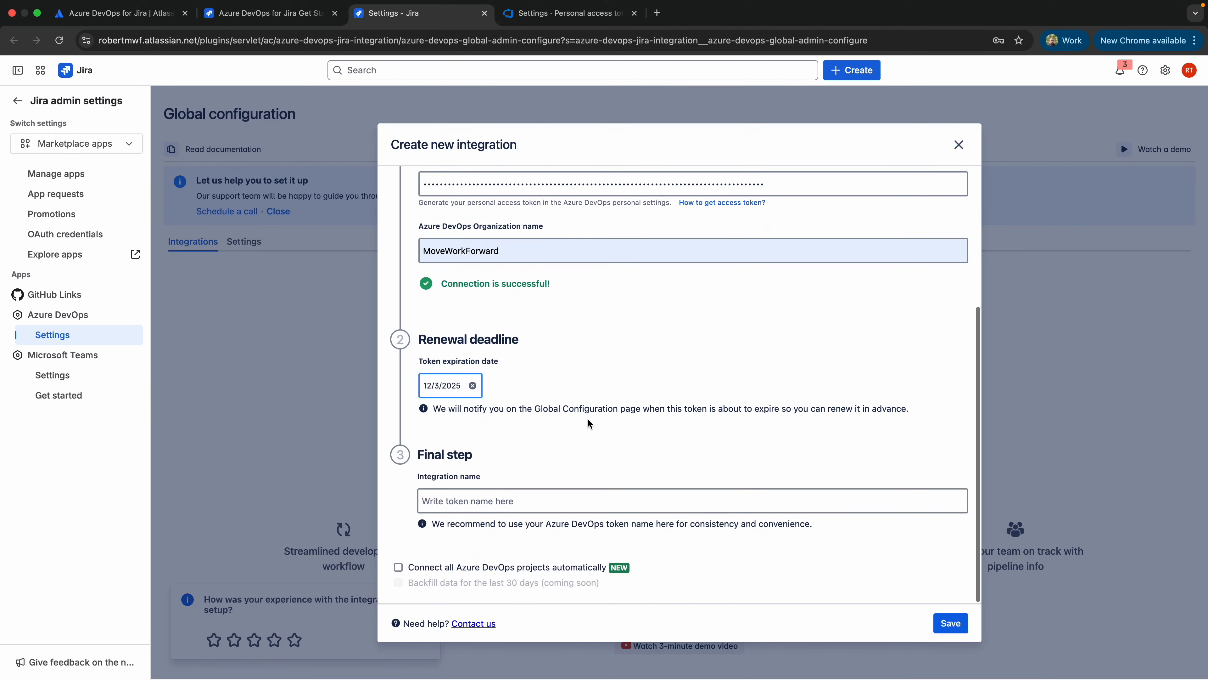
{"action": "left_click", "coordinate": [527, 494]}
{"action": "type", "text": "for Jira Test"}
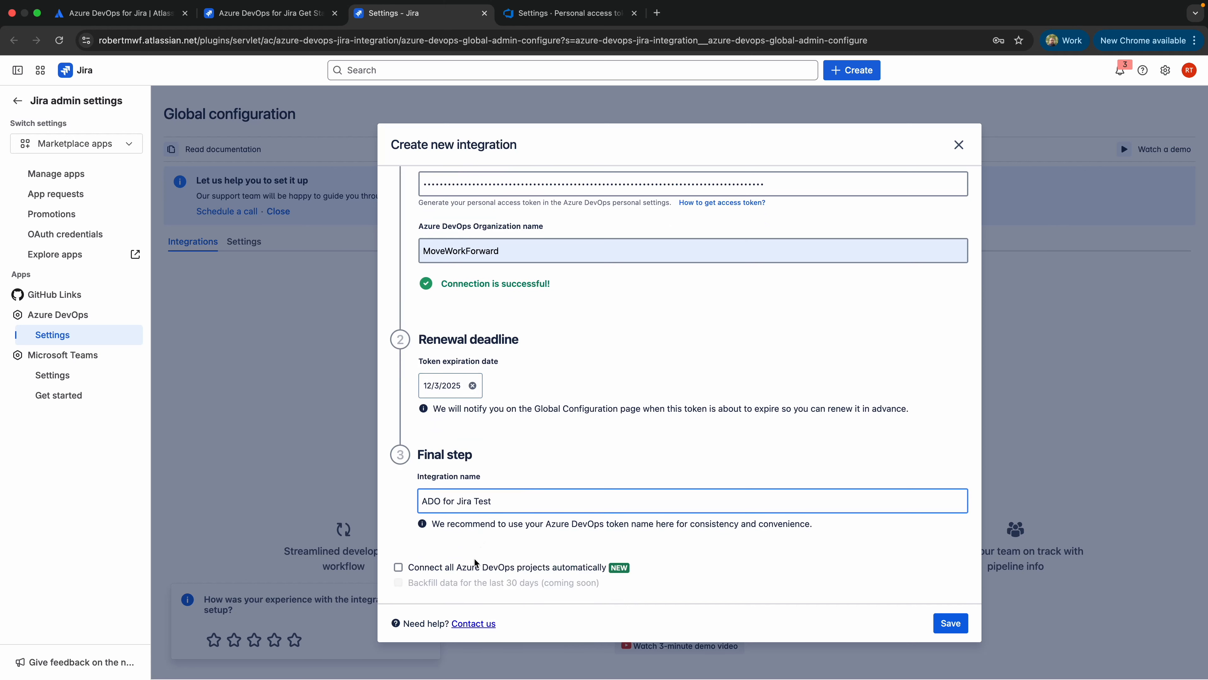
{"action": "left_click", "coordinate": [398, 567]}
{"action": "left_click", "coordinate": [946, 624]}
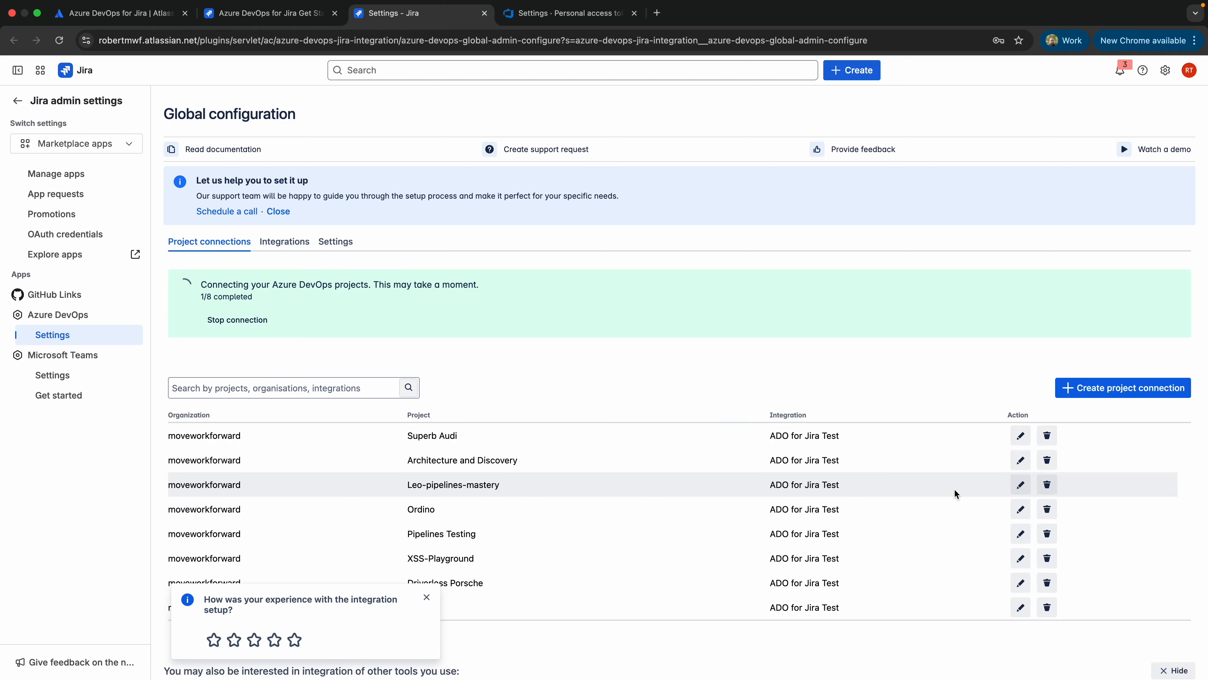
Review the list of connected Azure DevOps projects and the integration's static IP proxy settings
{"action": "scroll", "coordinate": [954, 488], "scroll_direction": "down", "scroll_amount": 3}
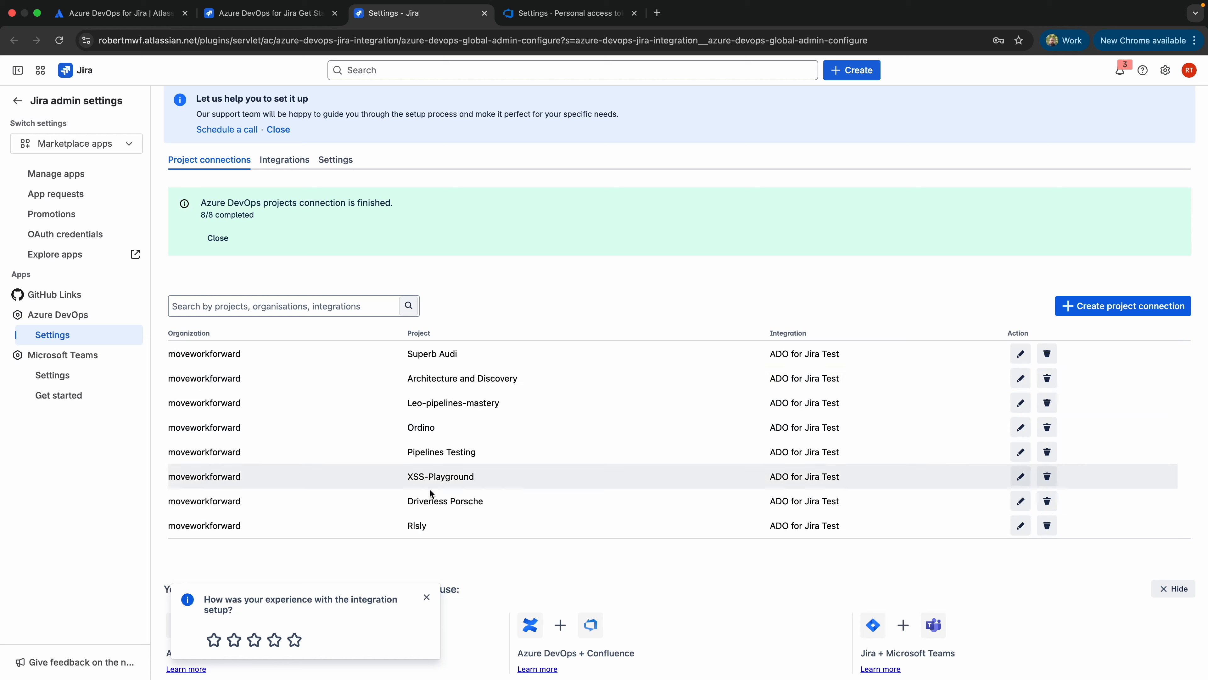
{"action": "left_click", "coordinate": [426, 598]}
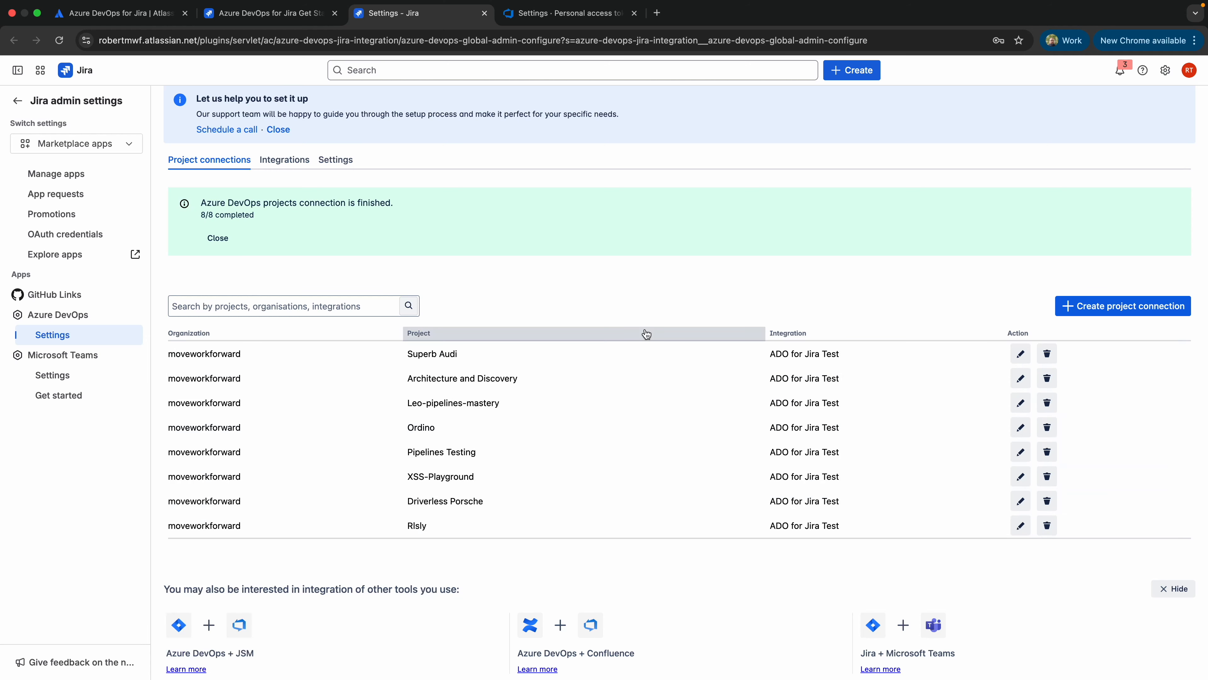
{"action": "scroll", "coordinate": [643, 335], "scroll_direction": "up", "scroll_amount": 3}
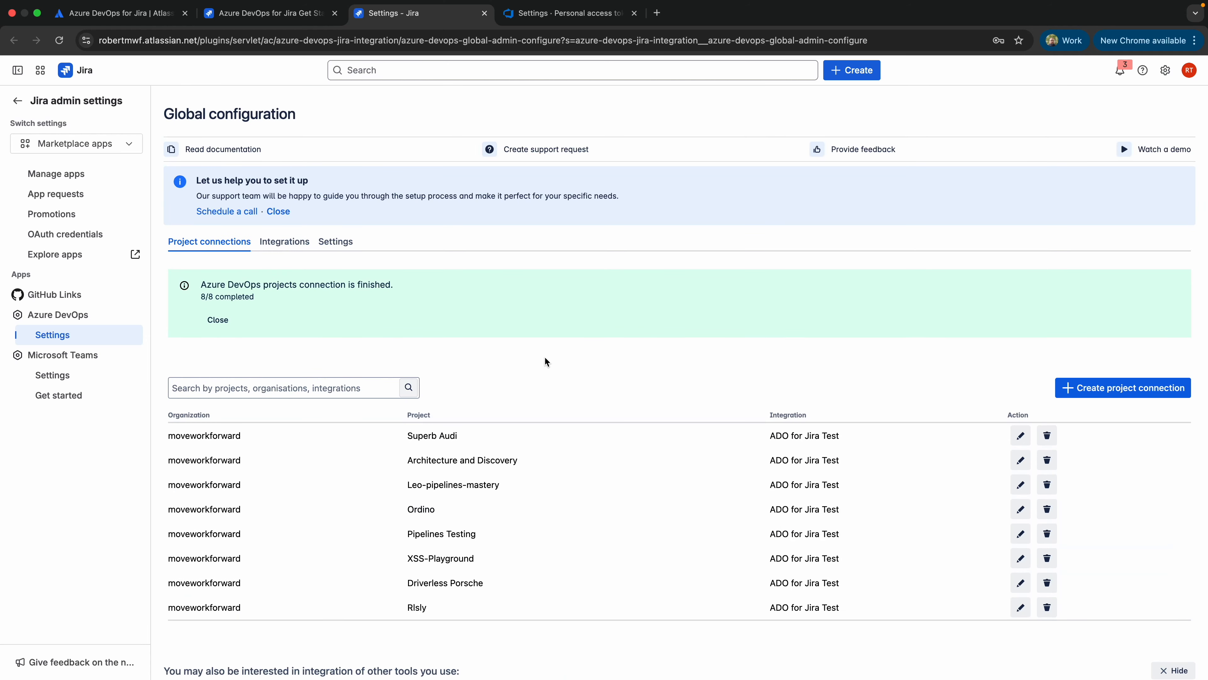
{"action": "left_click", "coordinate": [347, 245]}
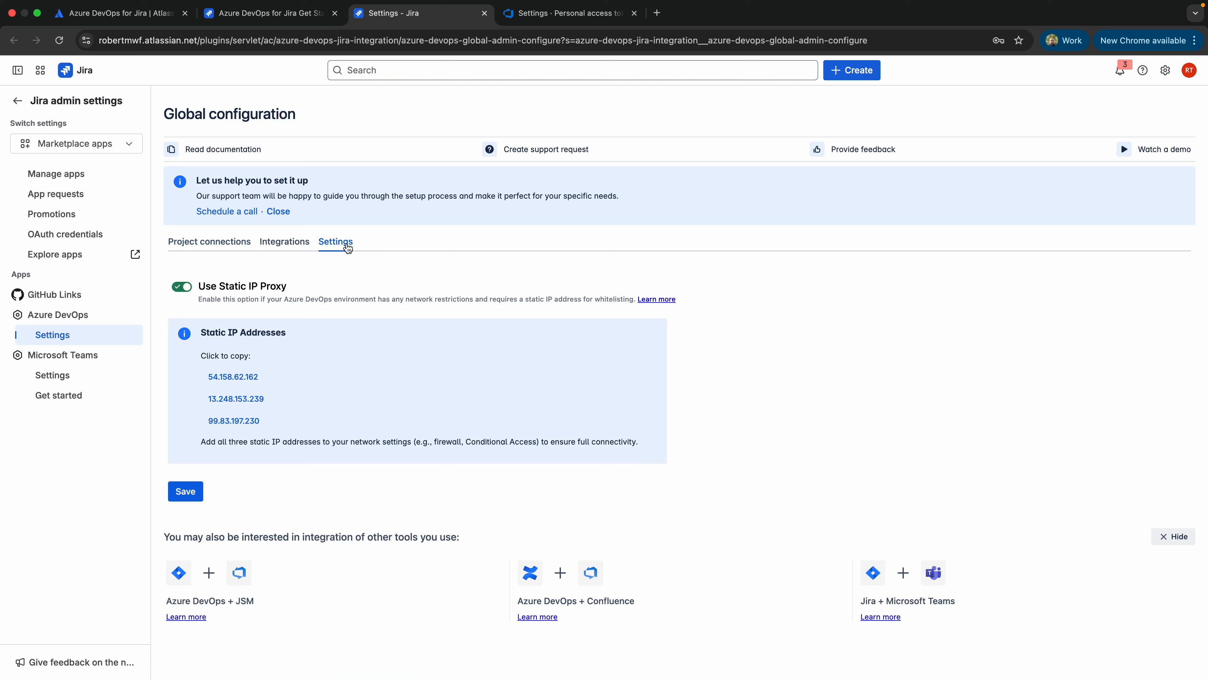
{"action": "left_click", "coordinate": [211, 254]}
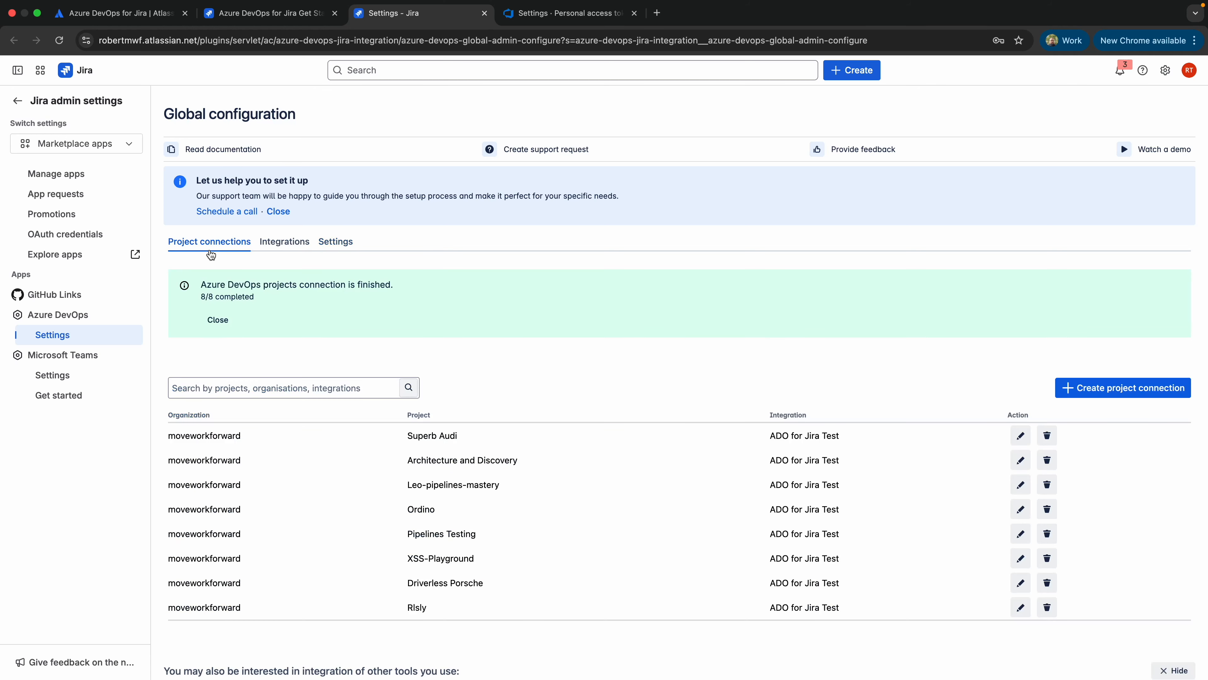
Create a work item titled "Demo issue" in the In Progress column of the ADO Test Project board
{"action": "left_click", "coordinate": [243, 14]}
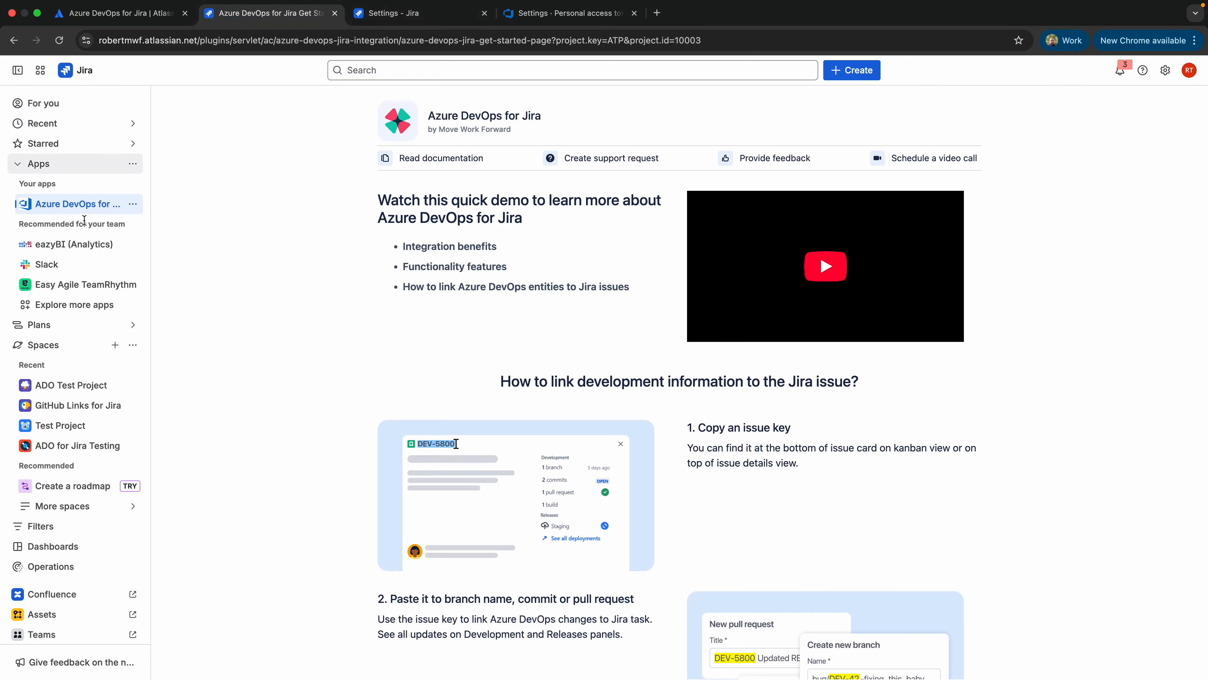
{"action": "left_click", "coordinate": [79, 385]}
{"action": "scroll", "coordinate": [448, 422], "scroll_direction": "down", "scroll_amount": 10}
{"action": "left_click", "coordinate": [197, 648]}
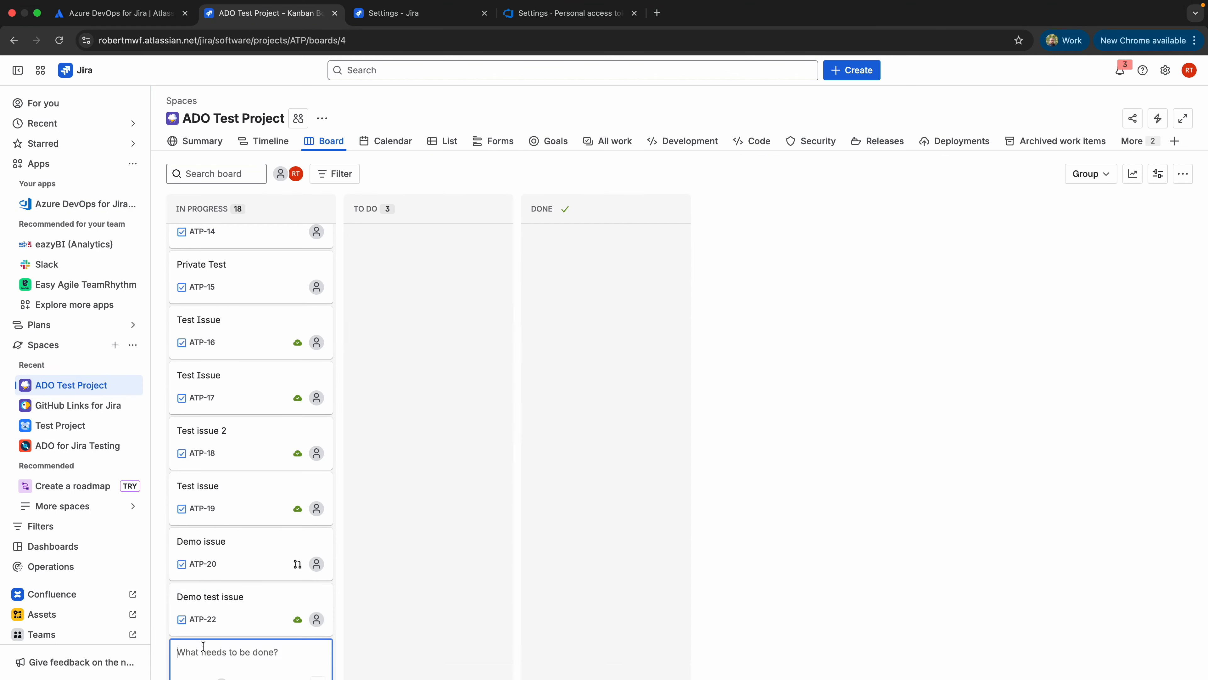
{"action": "scroll", "coordinate": [378, 463], "scroll_direction": "down", "scroll_amount": 1}
{"action": "type", "text": "Demo issue"}
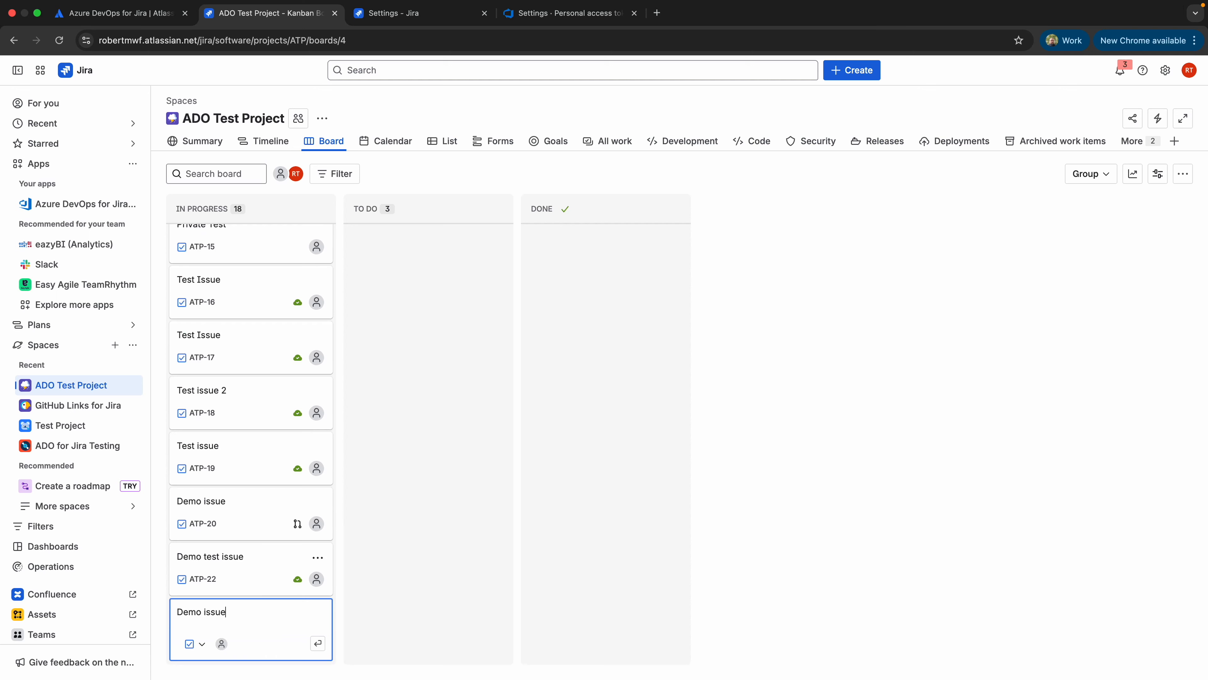
{"action": "key", "text": "Return"}
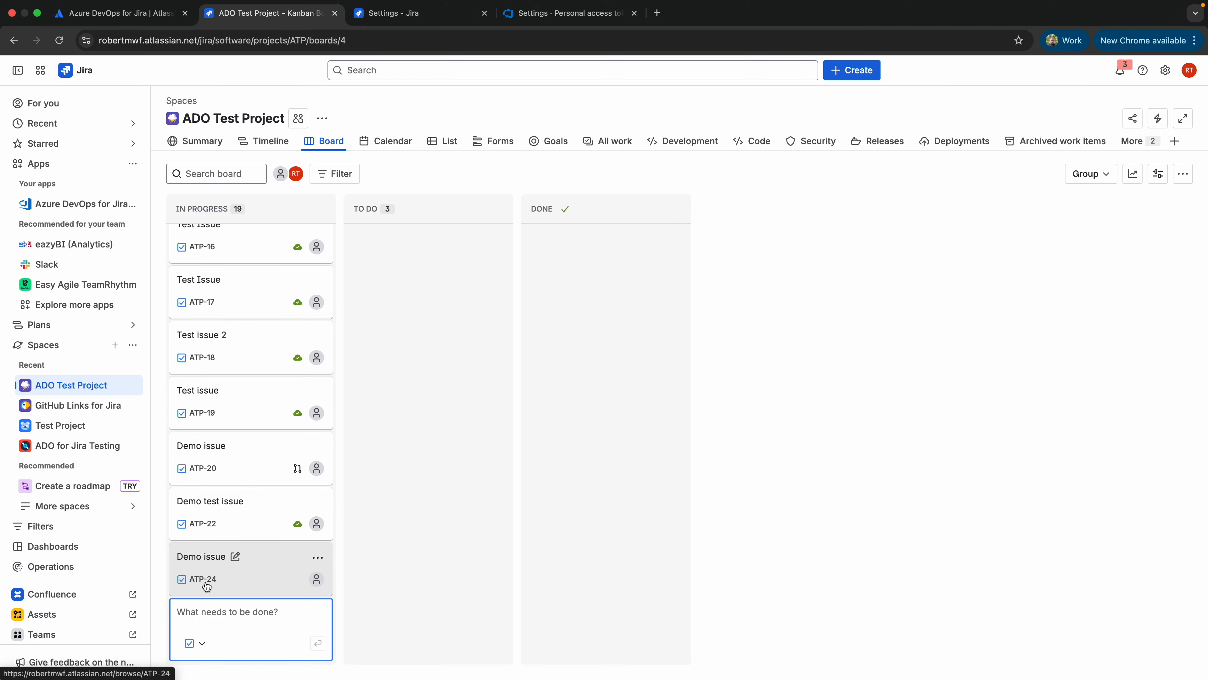
Open the new Demo issue ATP-24 and start creating a branch for it
{"action": "left_click", "coordinate": [202, 555]}
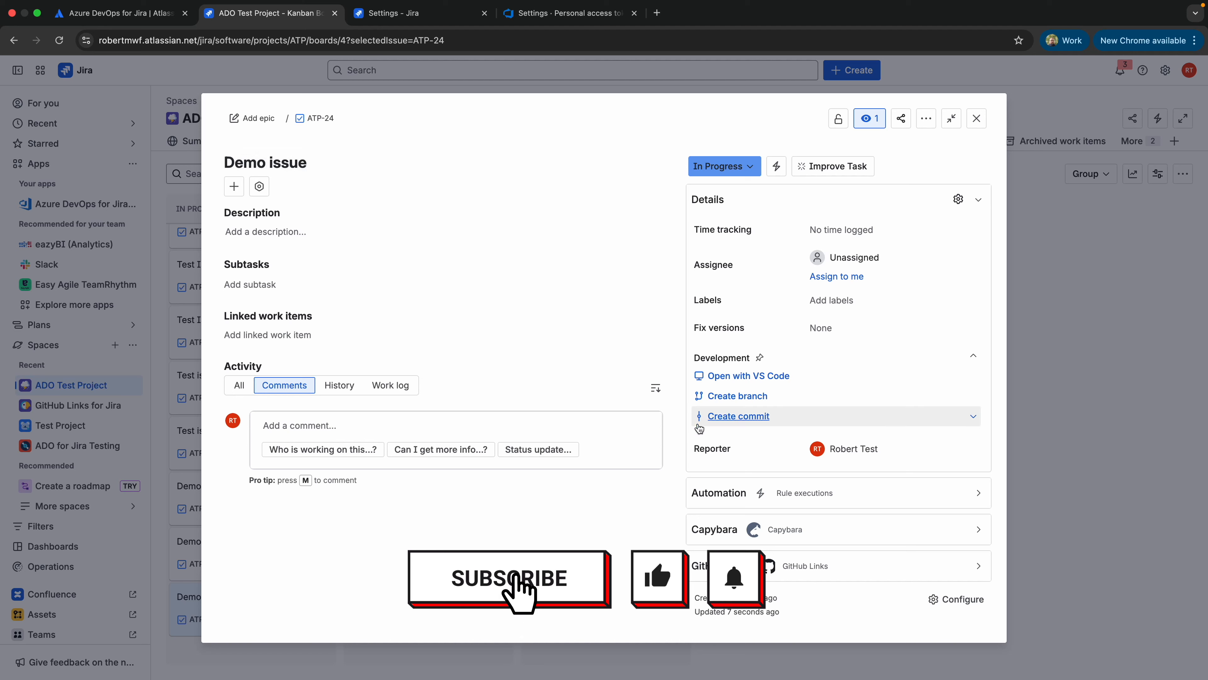
{"action": "left_click", "coordinate": [786, 393]}
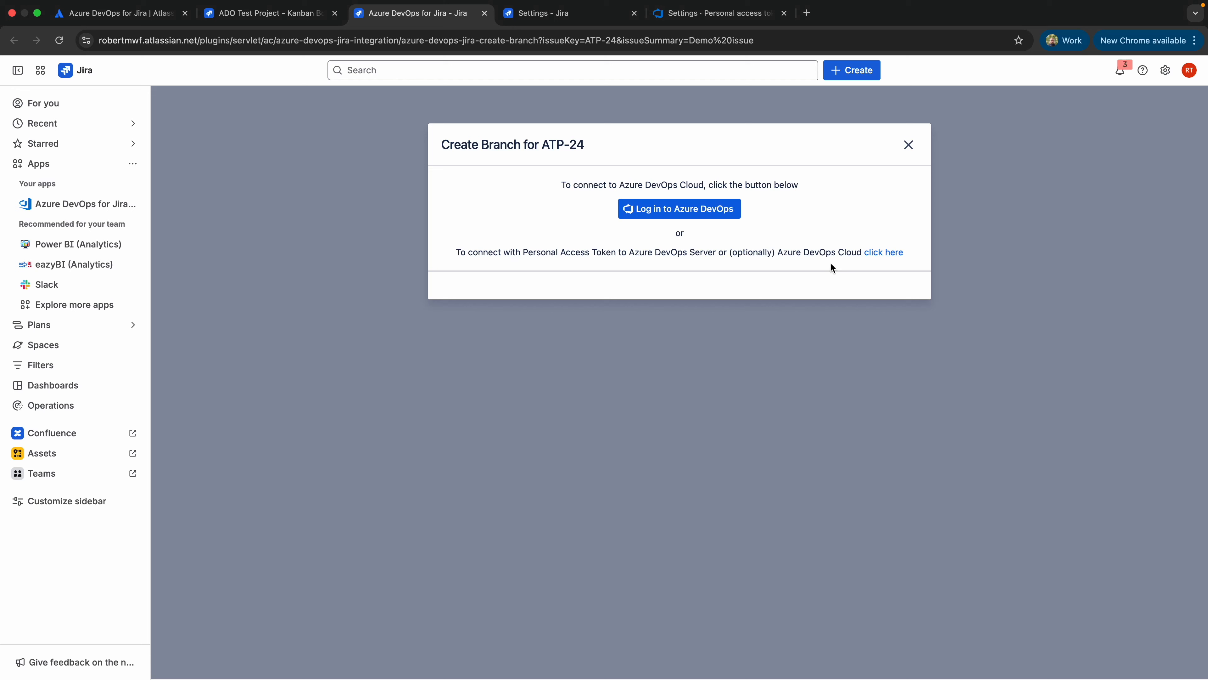
Examine the personal access token connection form with its Cloud PAT option, and return to the connection choices
{"action": "left_click", "coordinate": [883, 253]}
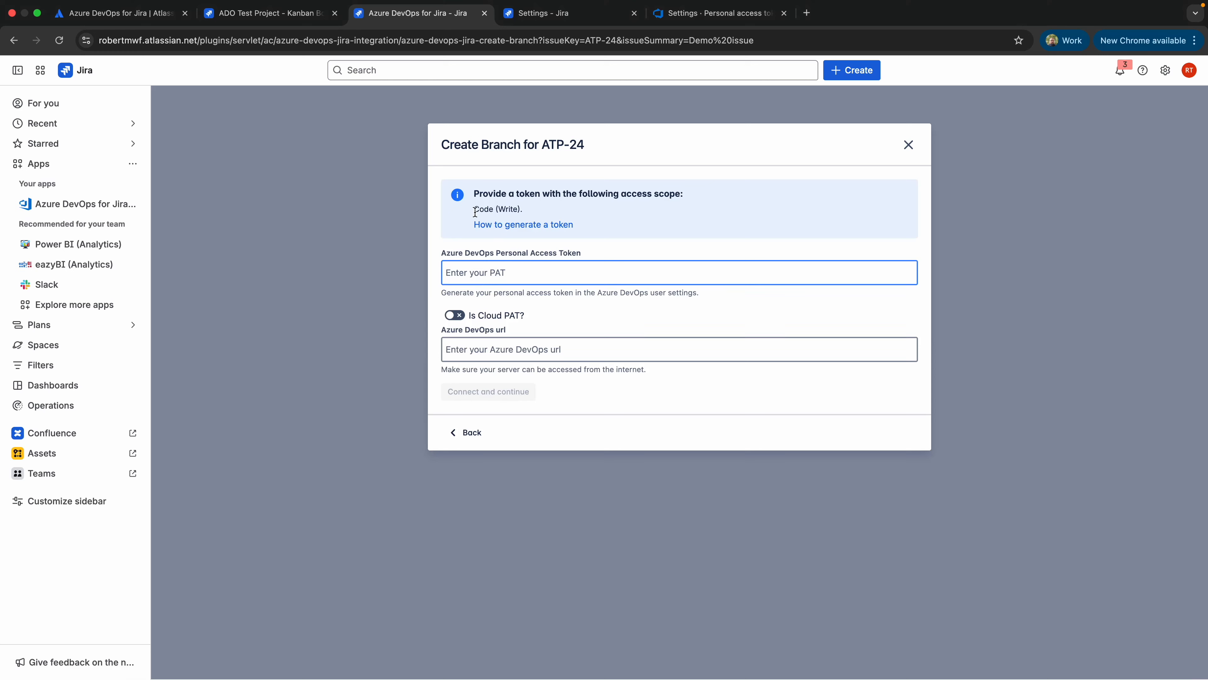
{"action": "left_click", "coordinate": [456, 315]}
{"action": "left_click", "coordinate": [457, 316]}
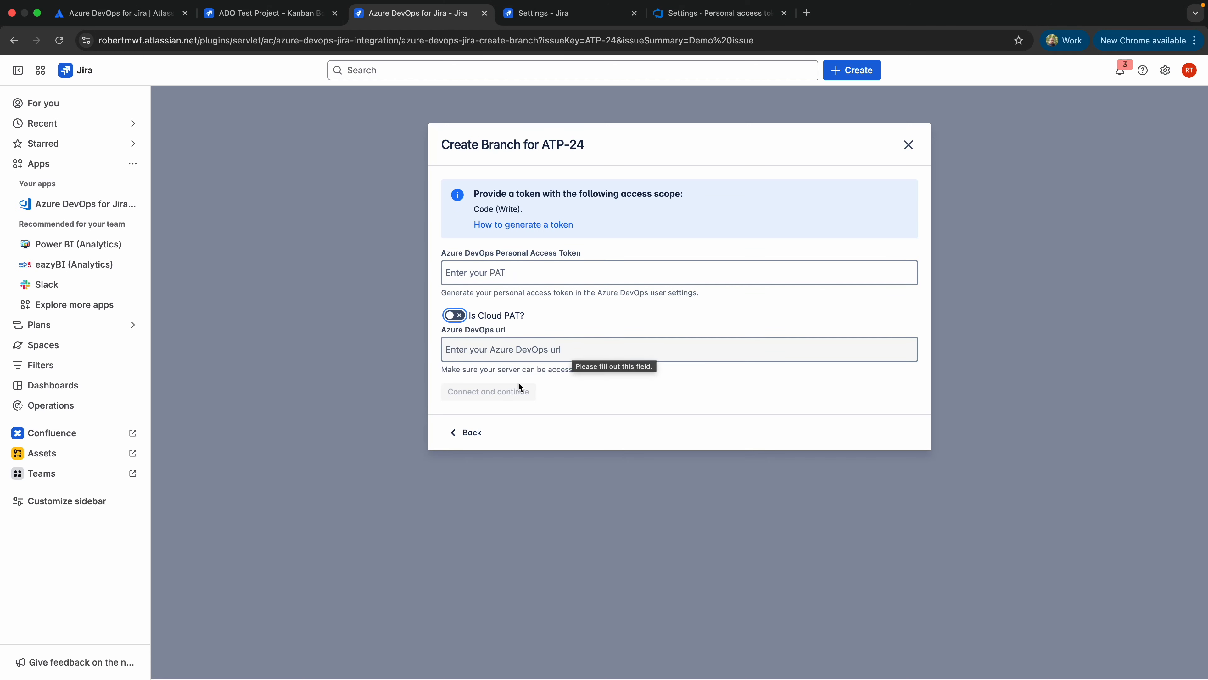
{"action": "left_click", "coordinate": [466, 432]}
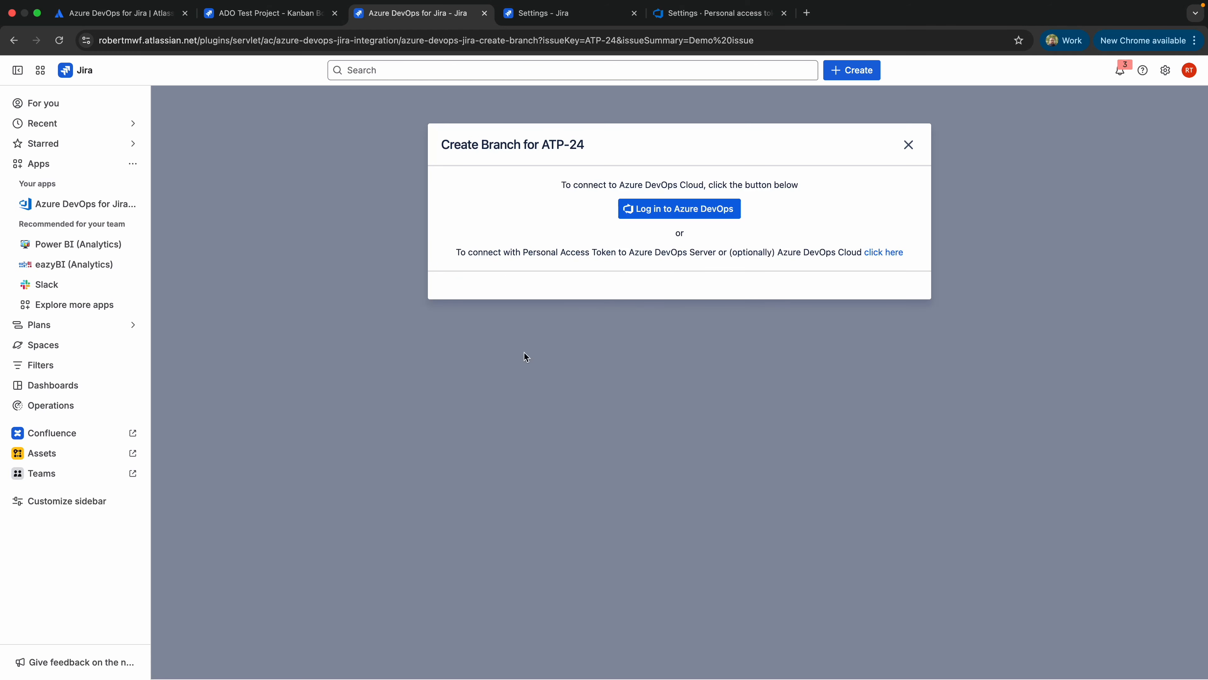
Log in to Azure DevOps and choose the project Pipelines Testing and the repository Java Builds for the branch
{"action": "left_click", "coordinate": [694, 210]}
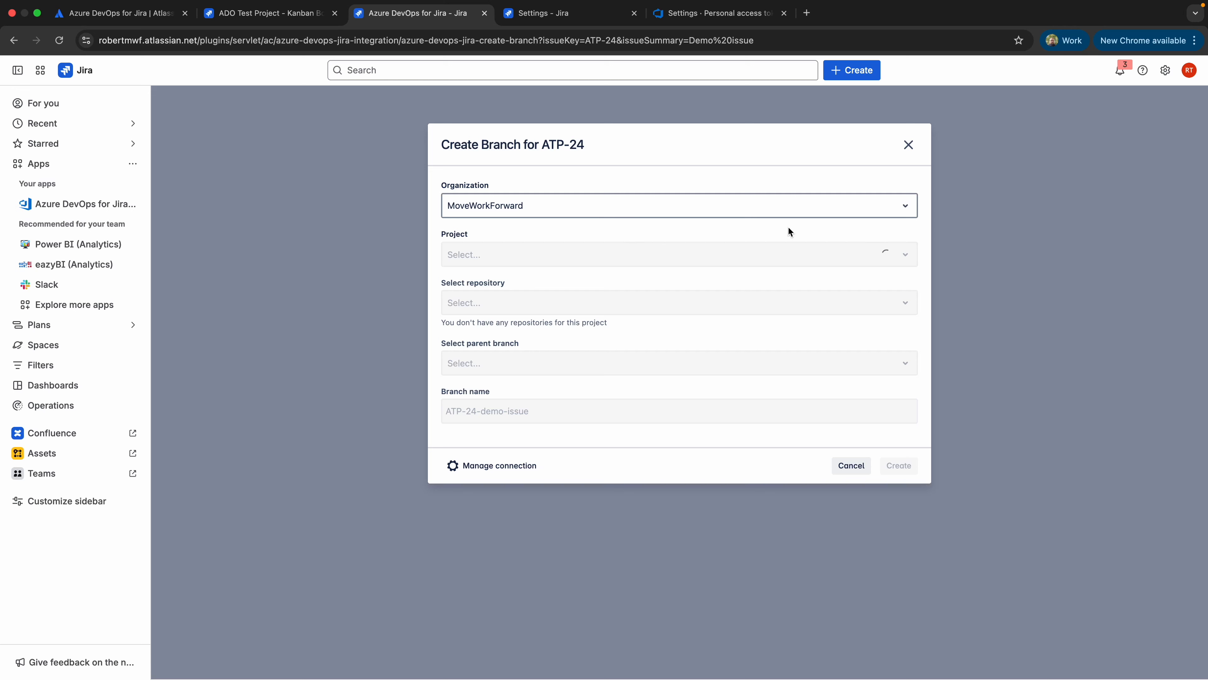
{"action": "left_click", "coordinate": [808, 257]}
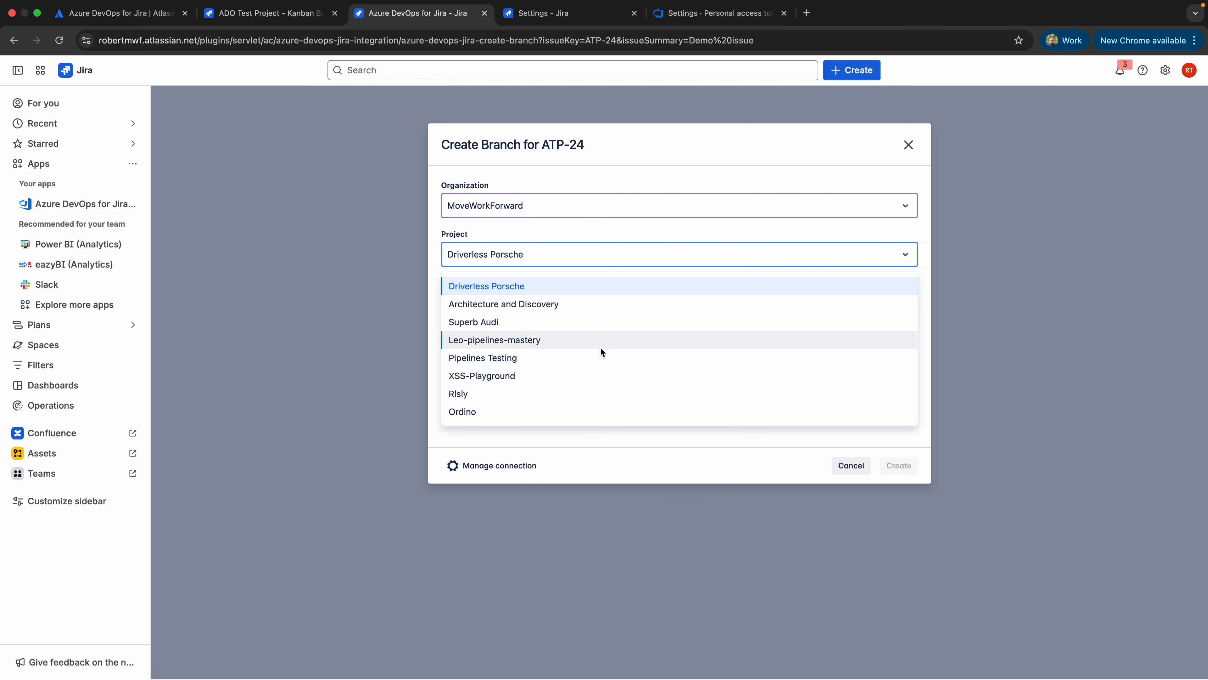
{"action": "left_click", "coordinate": [596, 358]}
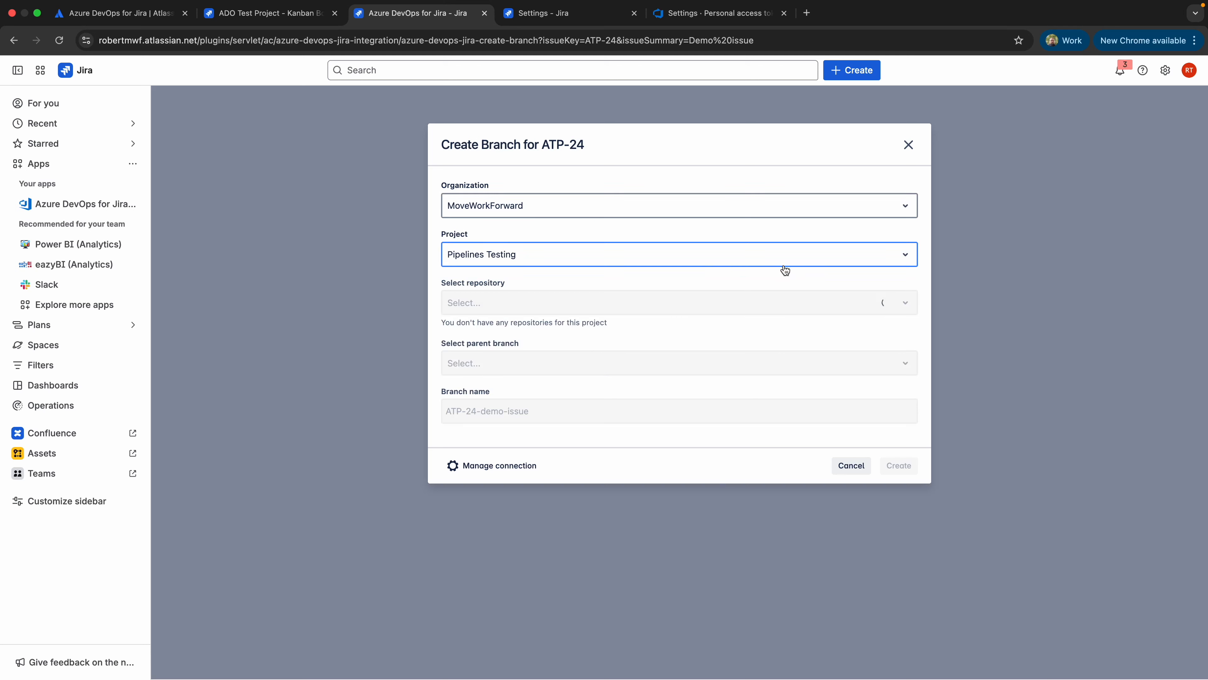
{"action": "left_click", "coordinate": [767, 308]}
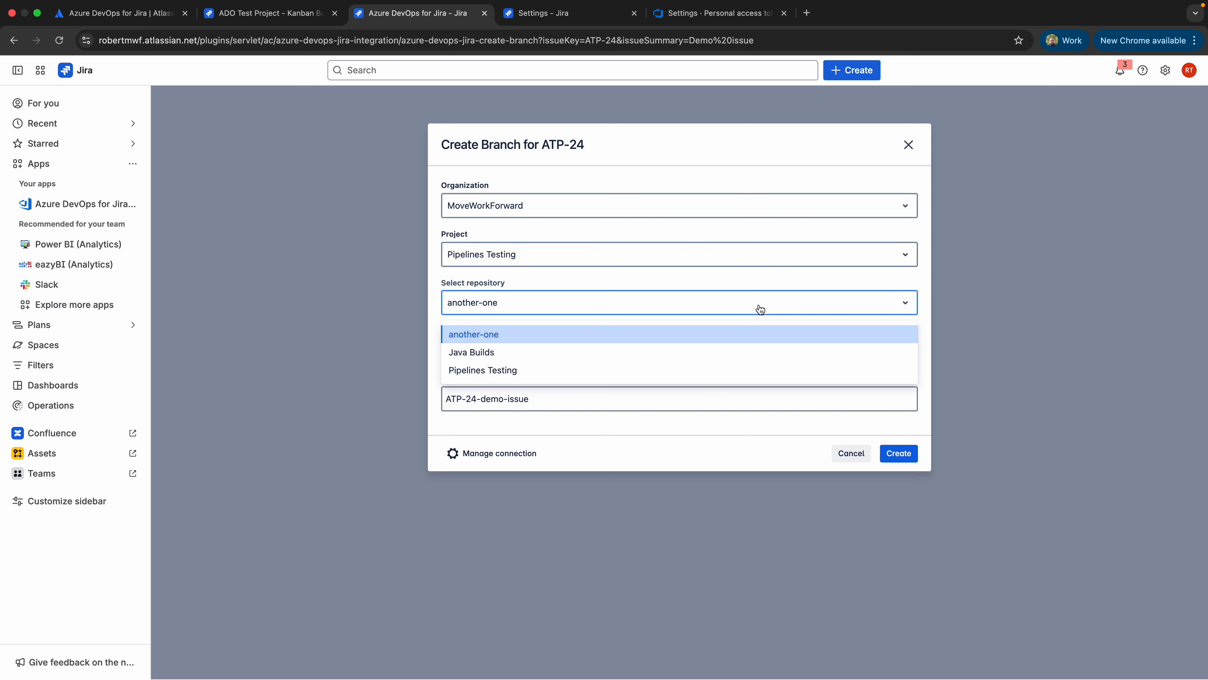
{"action": "left_click", "coordinate": [679, 351]}
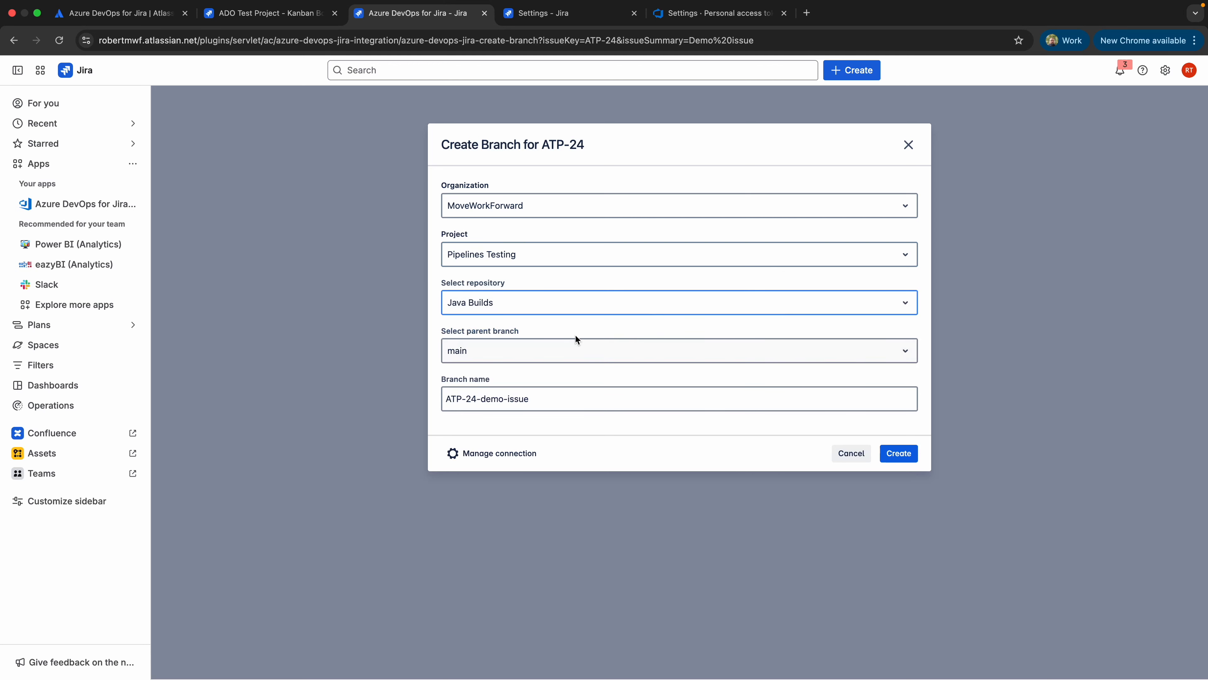
Check the issue key ATP-24 at the start of the branch name against the key of the Demo issue
{"action": "left_click", "coordinate": [572, 406]}
{"action": "left_click", "coordinate": [477, 401]}
{"action": "left_click_drag", "start_coordinate": [477, 402], "coordinate": [391, 403]}
{"action": "left_click", "coordinate": [513, 413]}
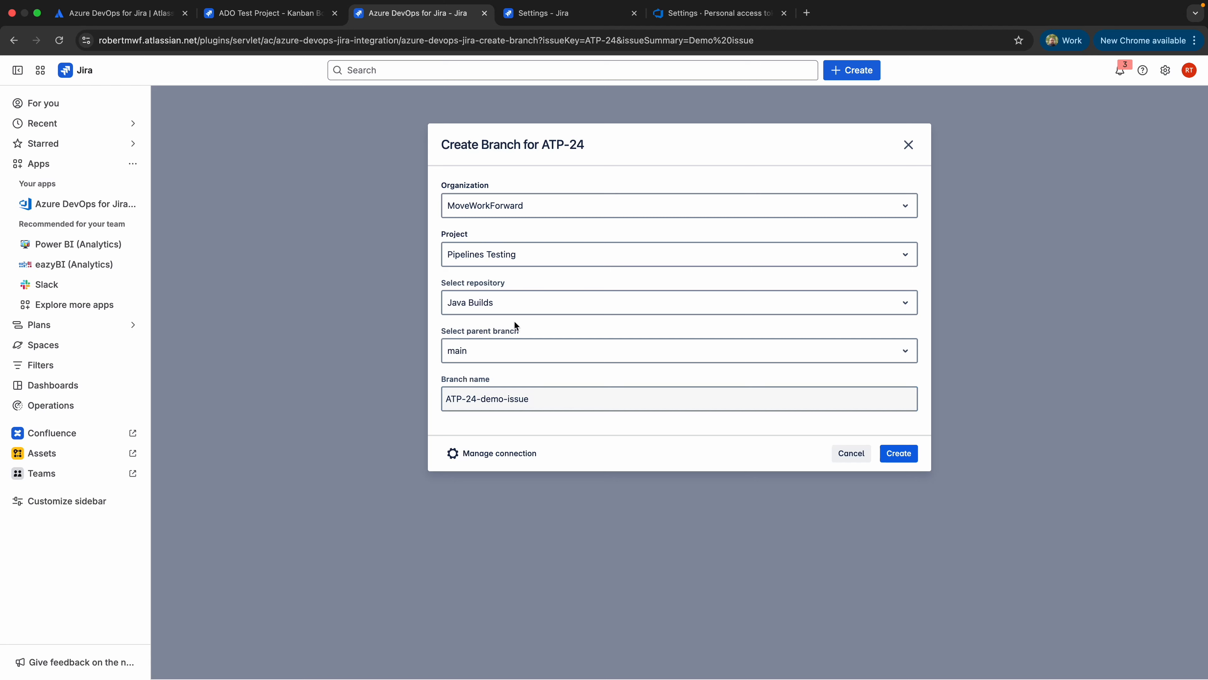
{"action": "left_click", "coordinate": [292, 30]}
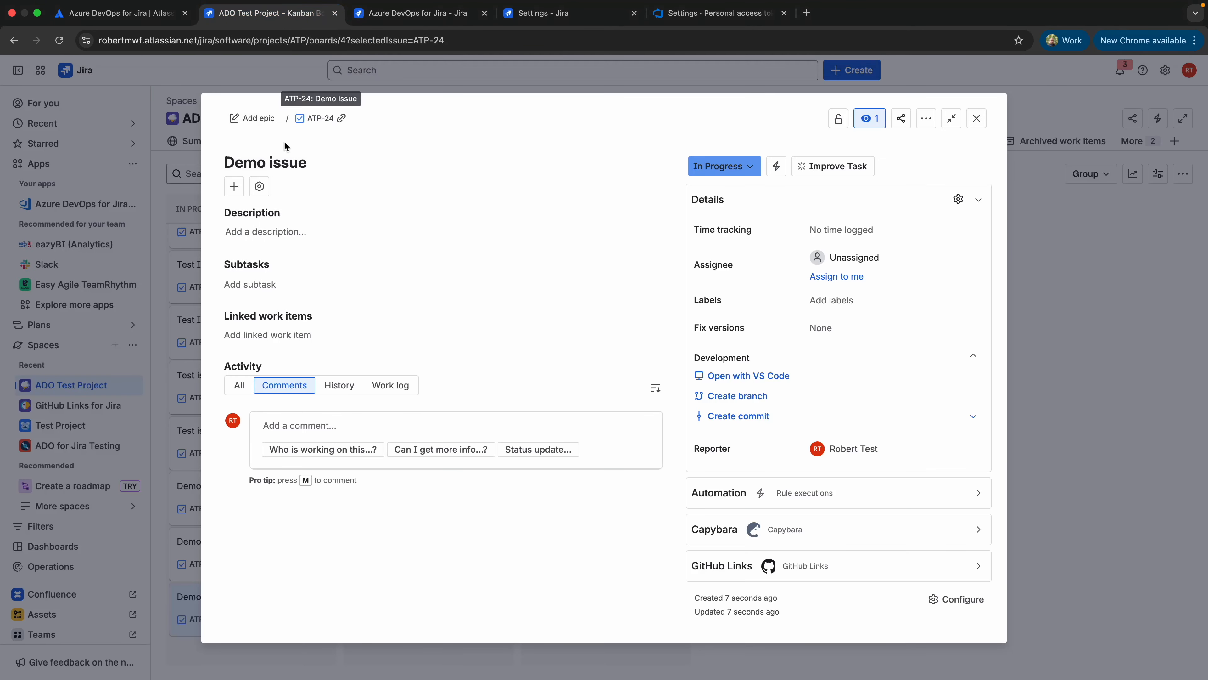
{"action": "left_click", "coordinate": [414, 13]}
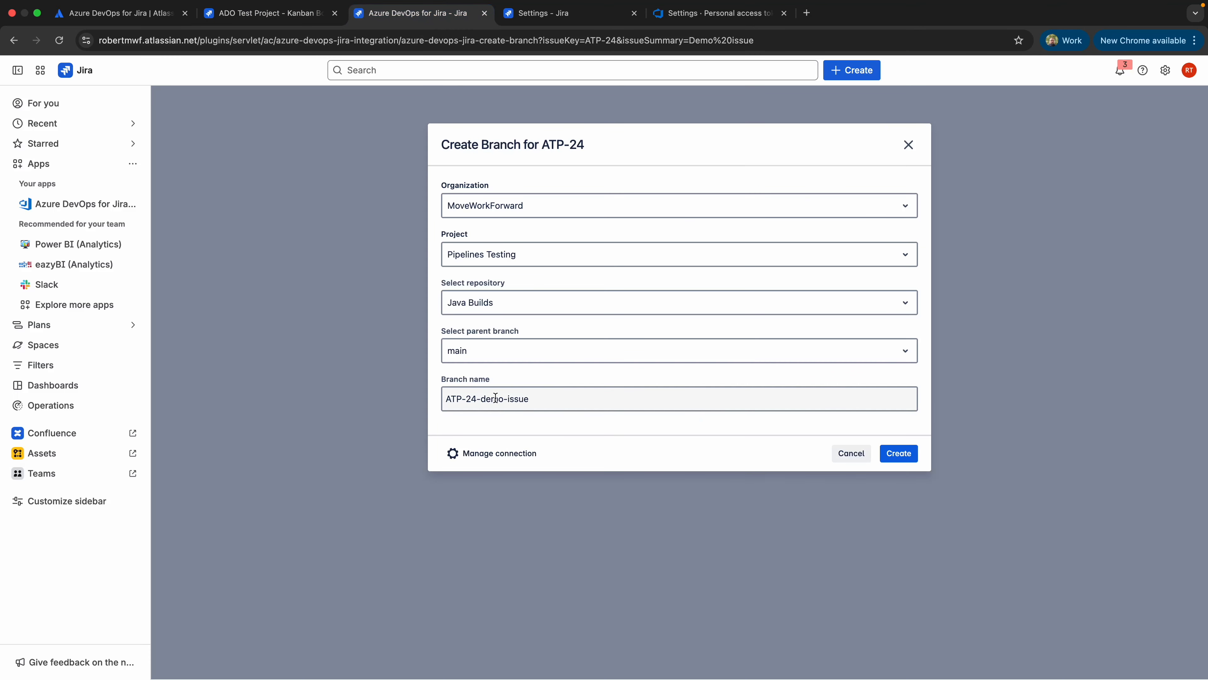
{"action": "left_click_drag", "start_coordinate": [476, 399], "coordinate": [421, 399]}
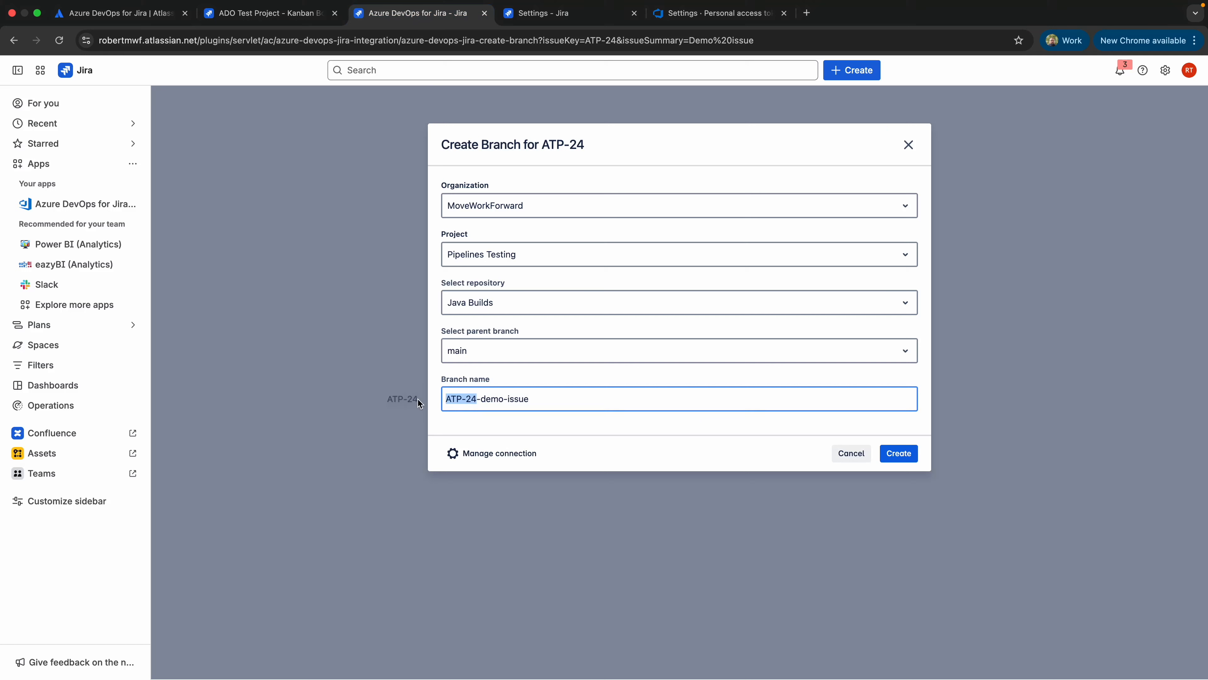
Name the branch feature/ATP-24_demo-feature-branch and create it from main in the Java Builds repository
{"action": "left_click", "coordinate": [557, 398]}
{"action": "left_click_drag", "start_coordinate": [556, 398], "coordinate": [243, 385]}
{"action": "type", "text": "feature/ATP-24_demo-feat"}
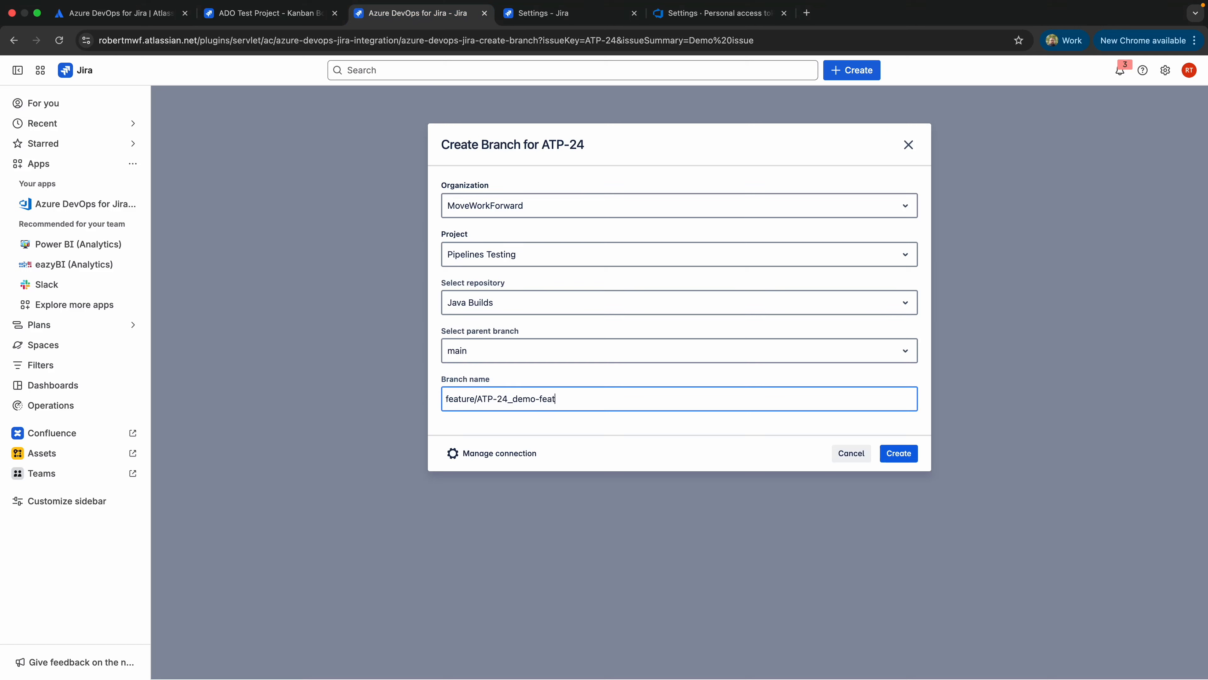
{"action": "type", "text": "ure-branch"}
{"action": "left_click", "coordinate": [899, 450]}
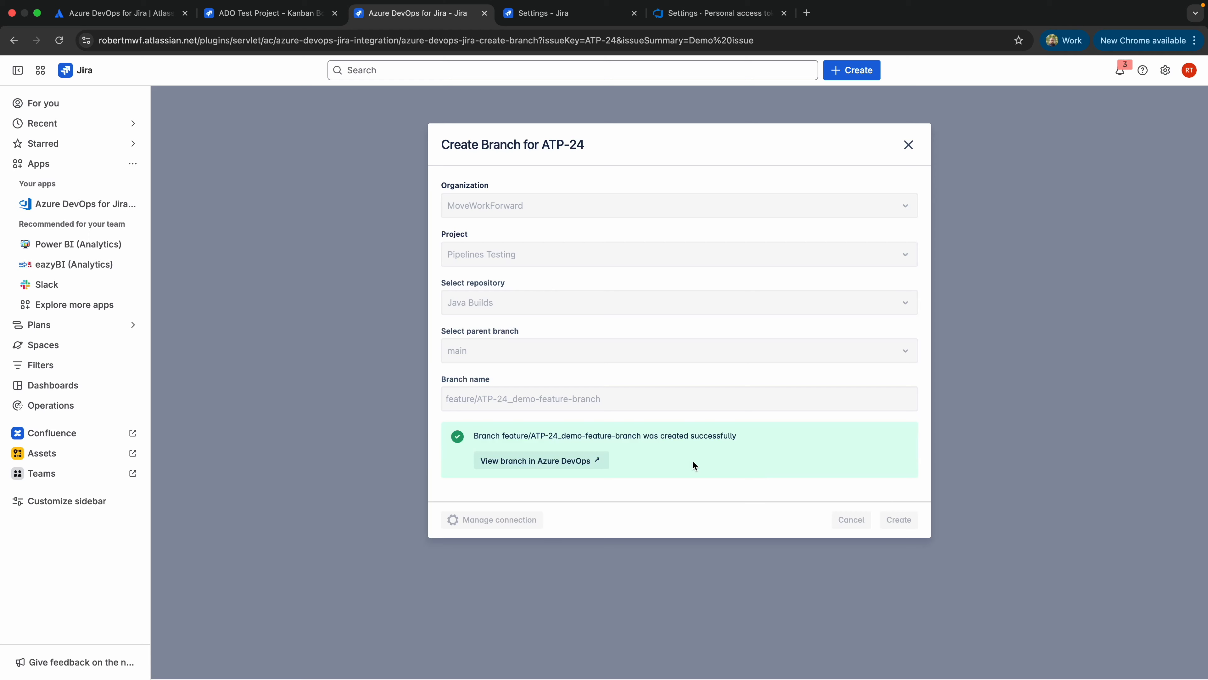
View the new branch in Azure DevOps and compare it with the Demo issue in Jira
{"action": "left_click", "coordinate": [523, 460]}
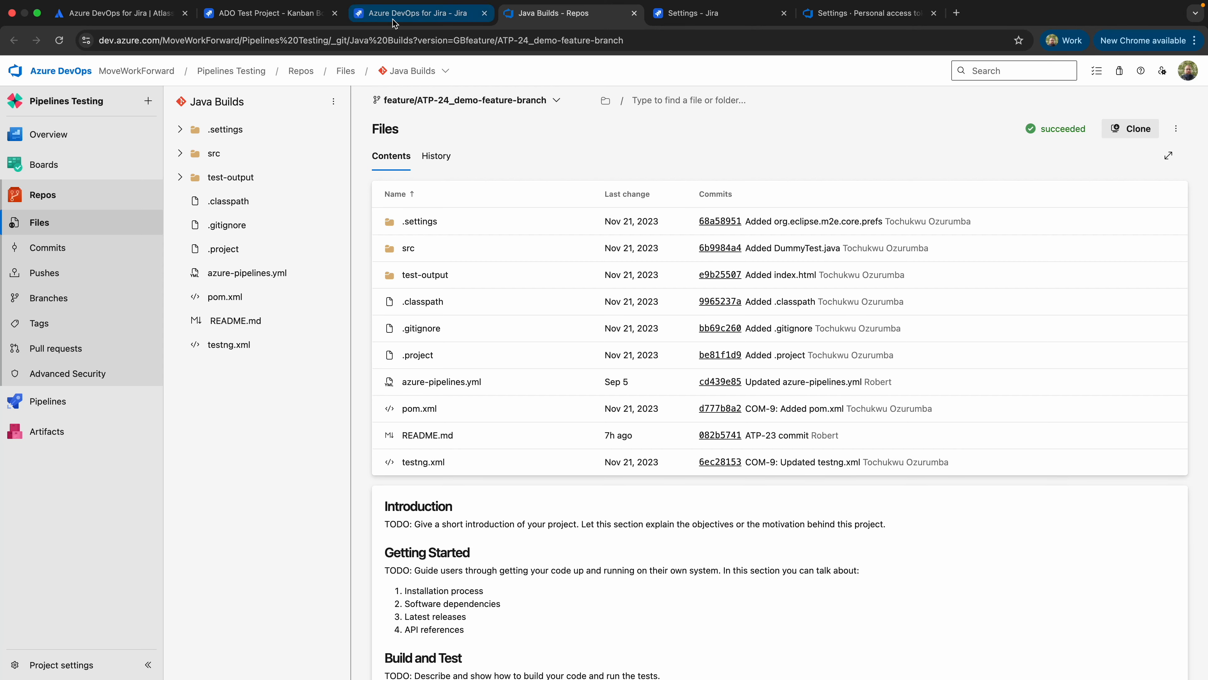
{"action": "left_click", "coordinate": [288, 14]}
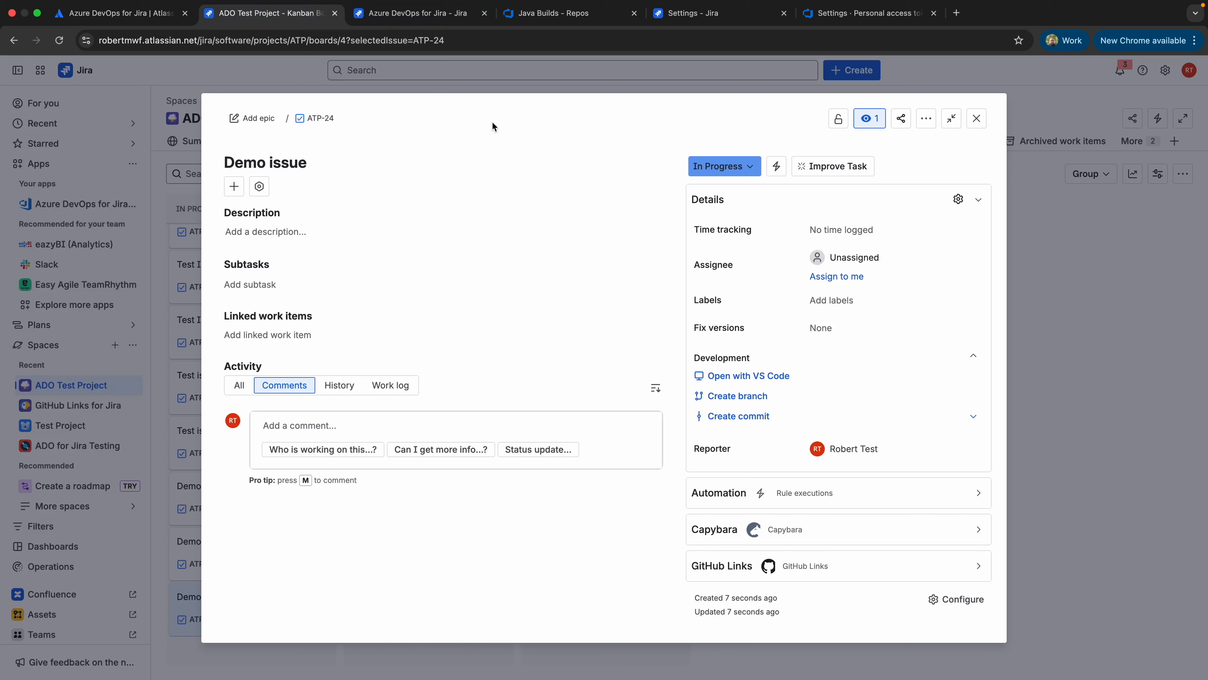
{"action": "left_click", "coordinate": [529, 14]}
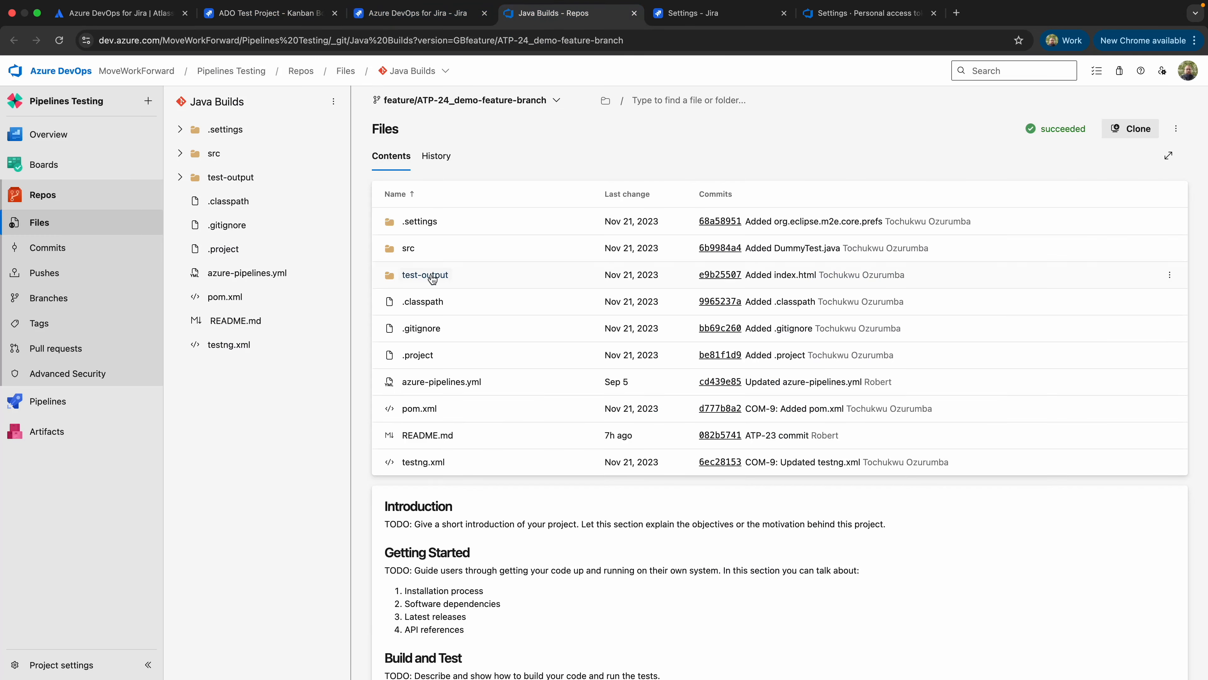
Refresh the Demo issue in Jira, examine the branch in its development information, and close the details
{"action": "left_click", "coordinate": [240, 14]}
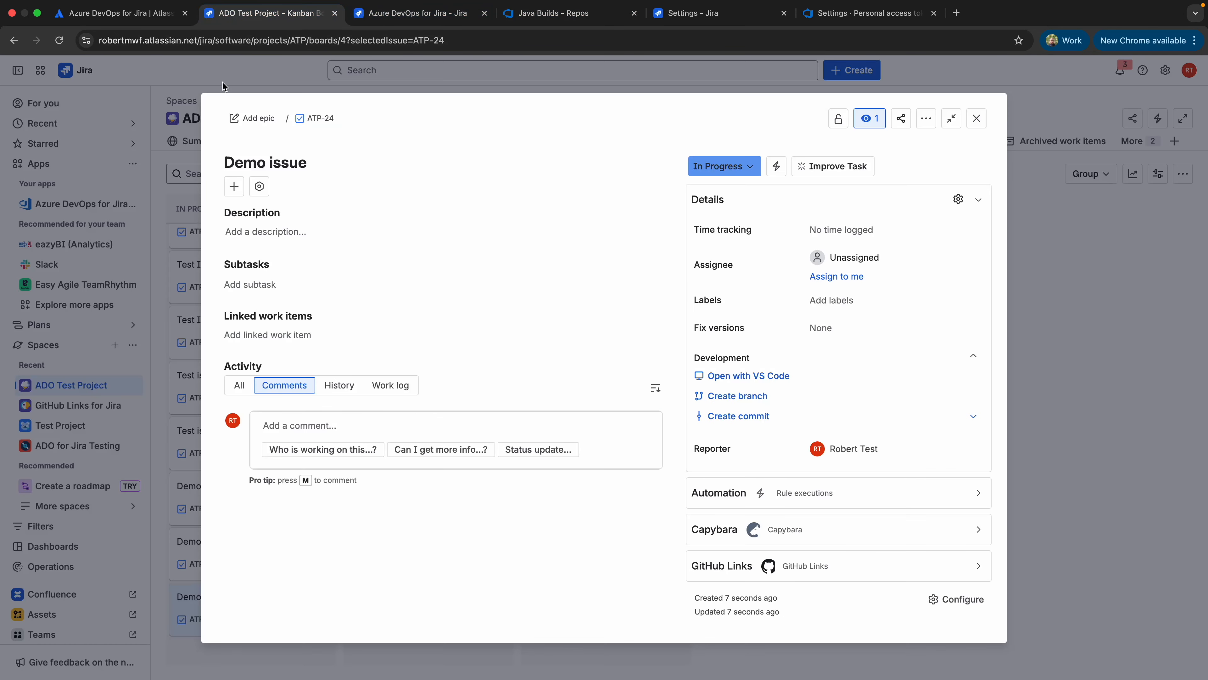
{"action": "left_click", "coordinate": [59, 40]}
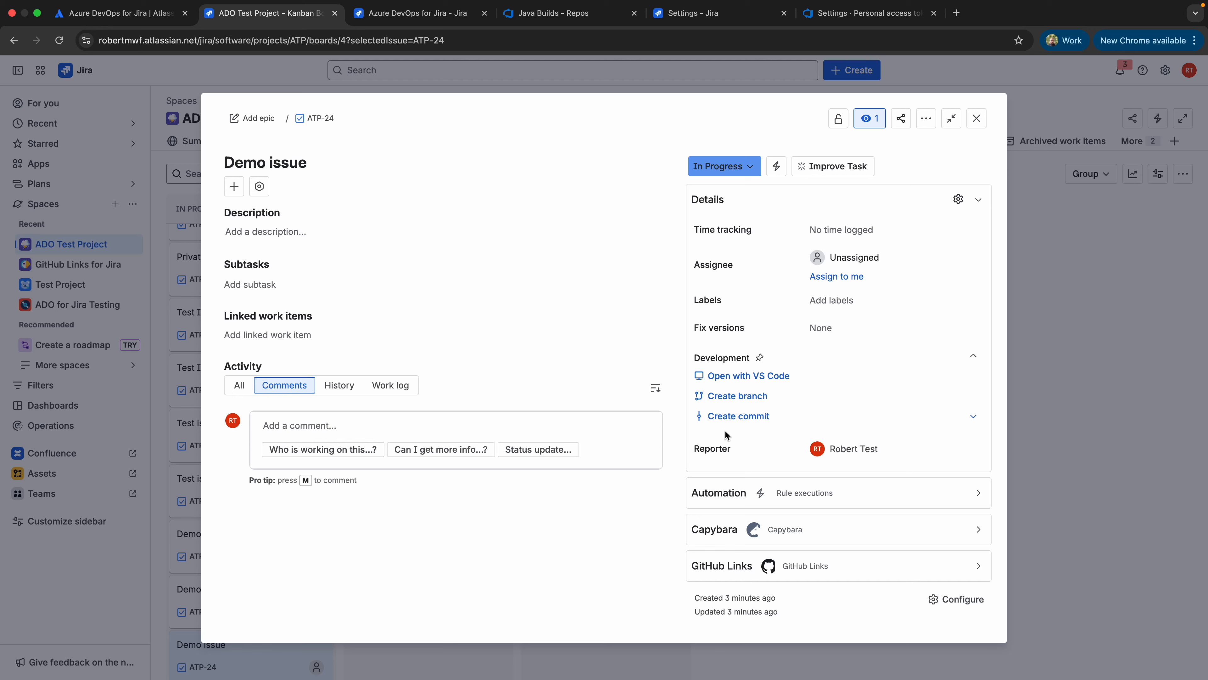
{"action": "left_click", "coordinate": [64, 42]}
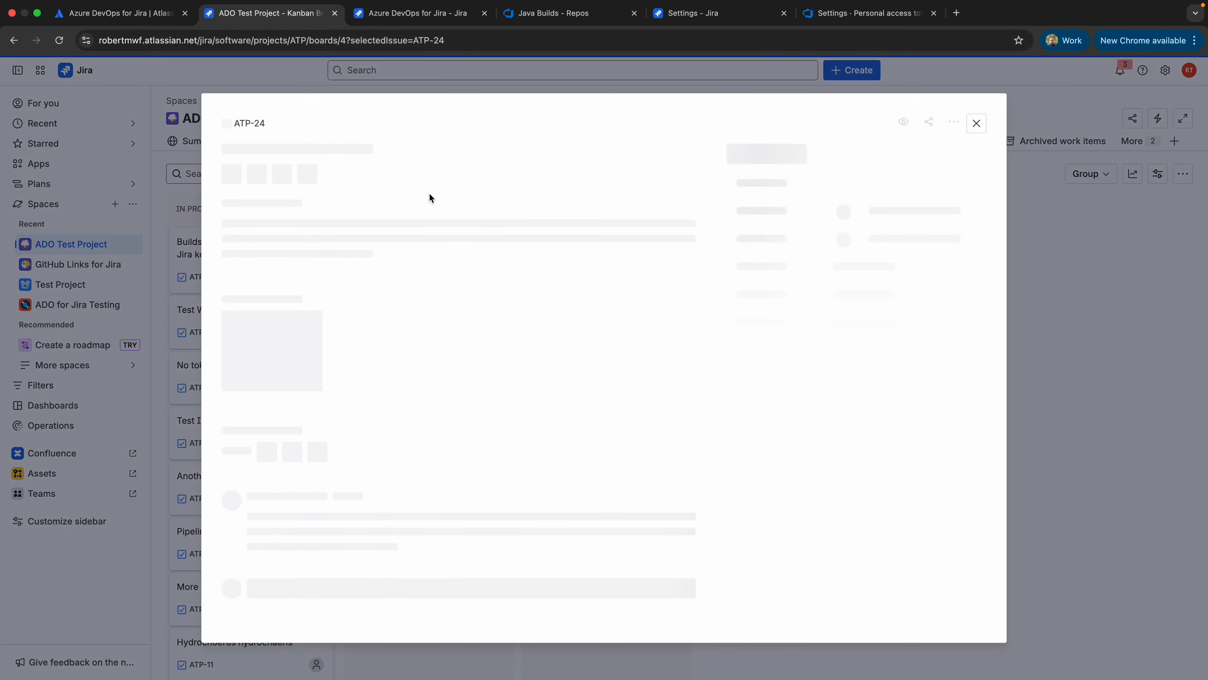
{"action": "mouse_move", "coordinate": [750, 402]}
{"action": "left_click", "coordinate": [749, 400]}
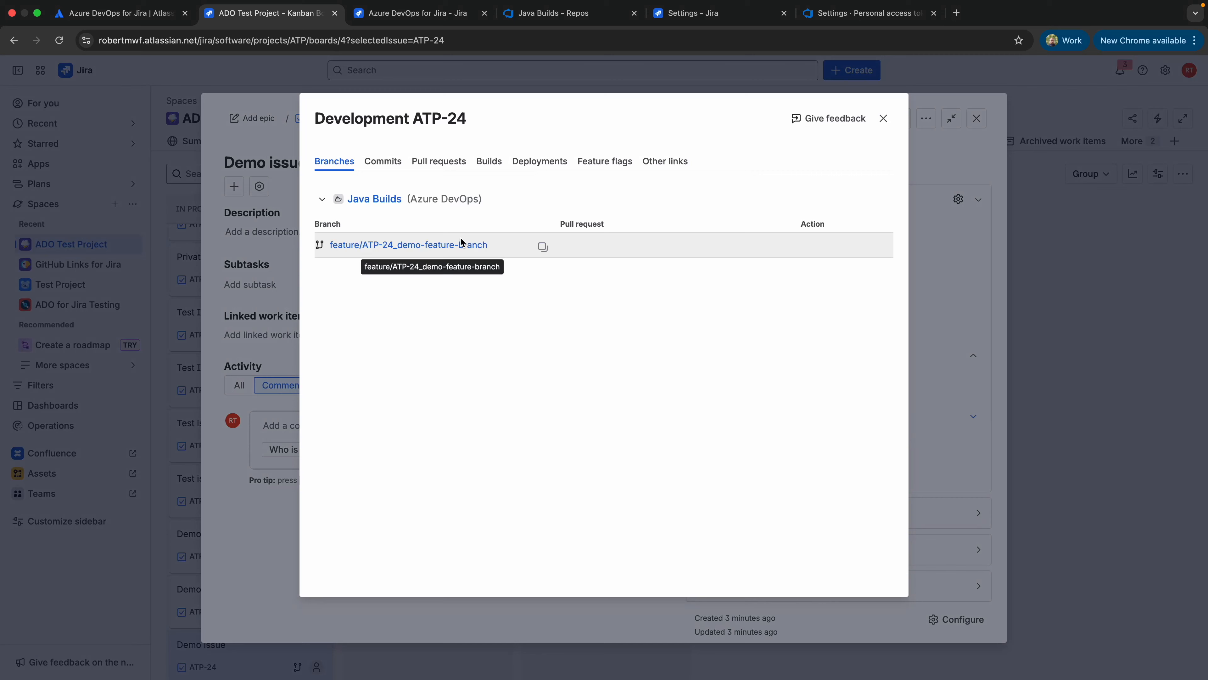
{"action": "left_click", "coordinate": [885, 116]}
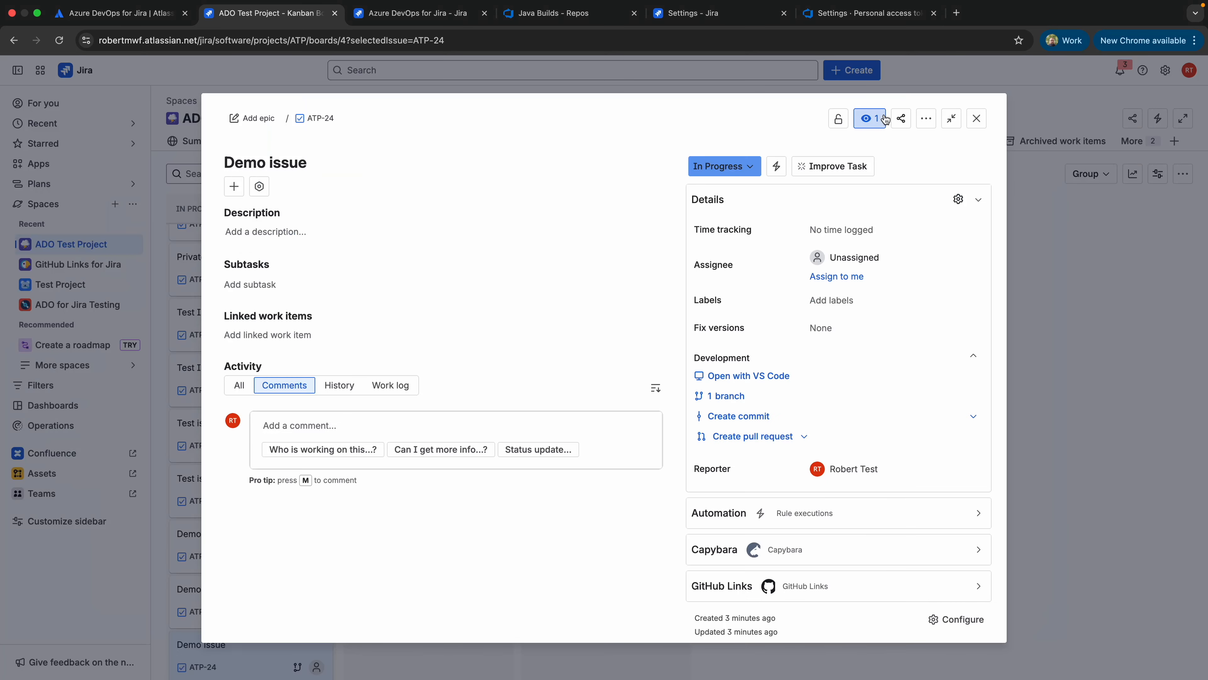
Switch to the feature branch in Azure DevOps and edit the last line of README.md
{"action": "left_click", "coordinate": [529, 10]}
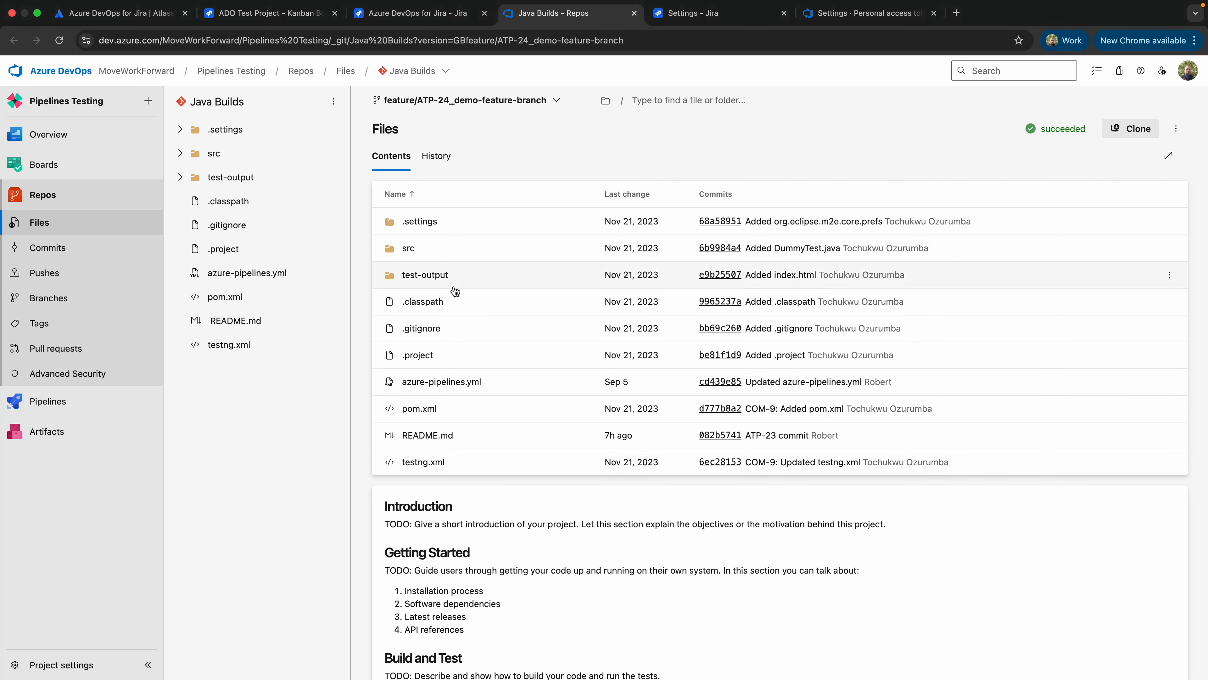
{"action": "left_click", "coordinate": [442, 432]}
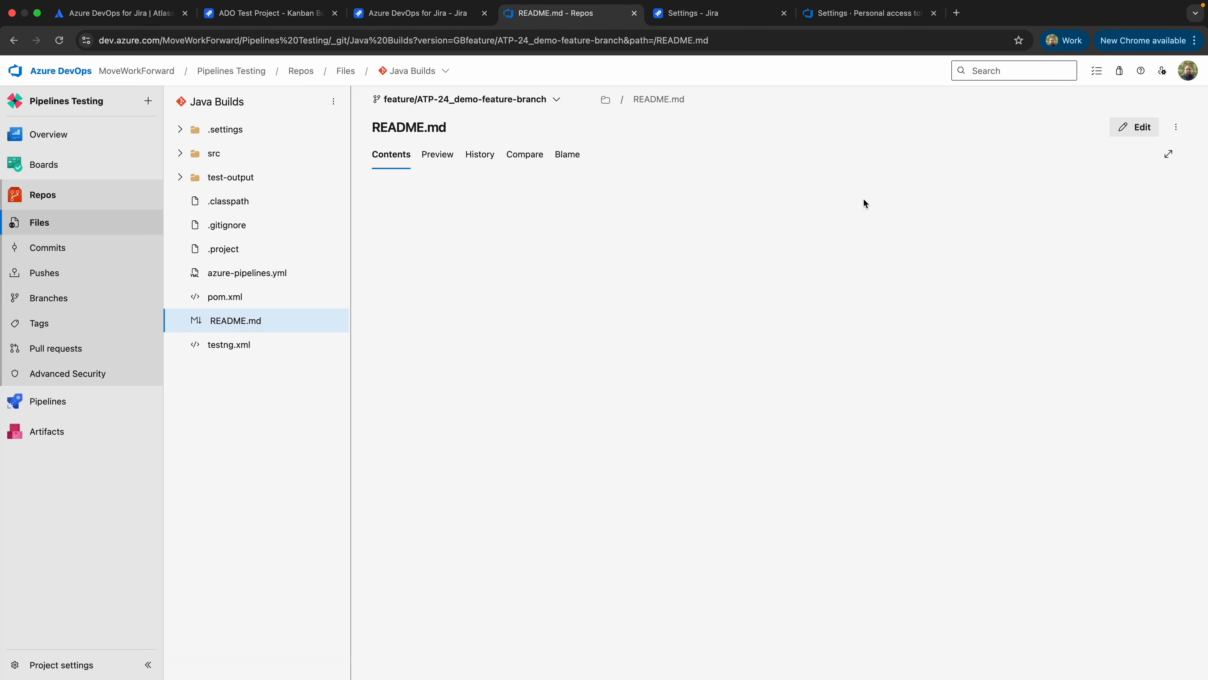
{"action": "left_click", "coordinate": [1123, 129]}
{"action": "left_click", "coordinate": [757, 480]}
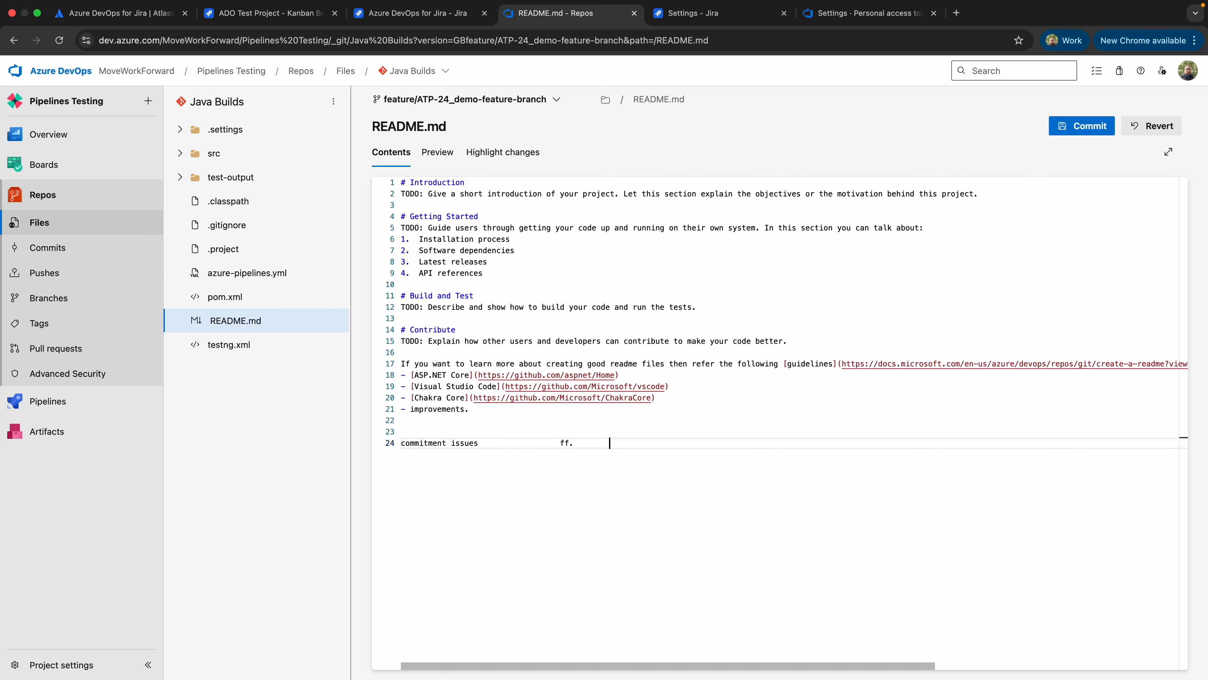
Commit the README.md change to feature/ATP-24_demo-feature-branch with the comment "ATP-24 test commit"
{"action": "left_click", "coordinate": [1082, 125]}
{"action": "left_click_drag", "start_coordinate": [1038, 126], "coordinate": [692, 121]}
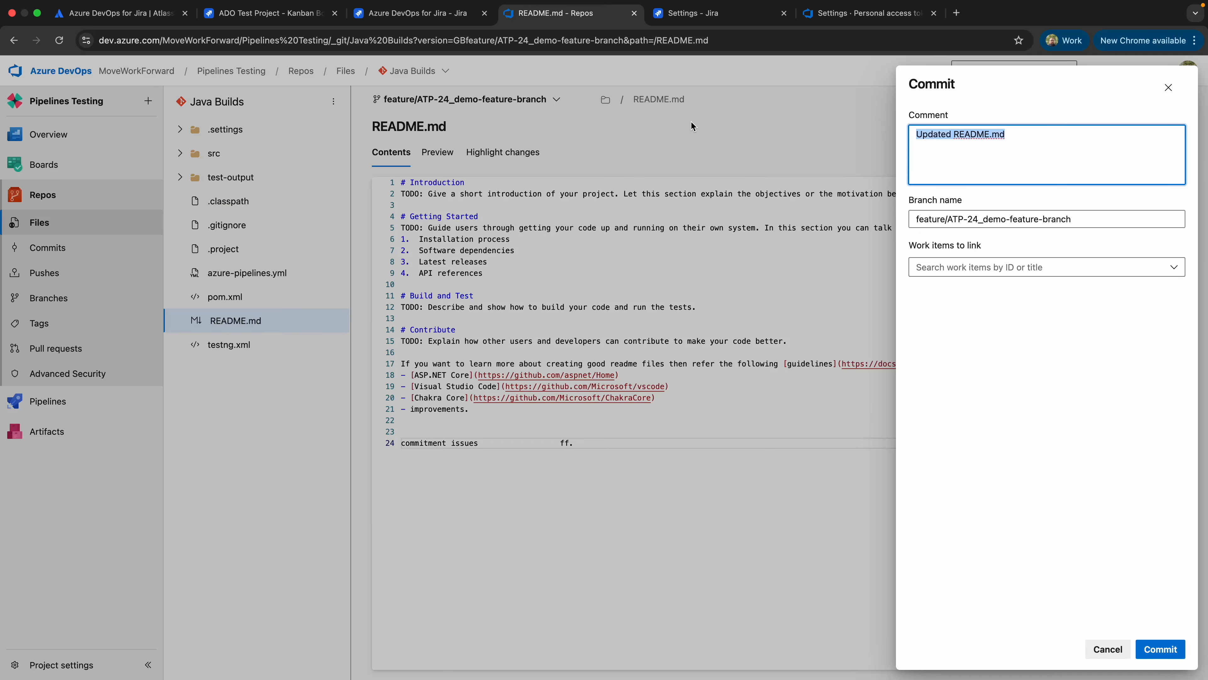
{"action": "type", "text": "ATP-24 test commit"}
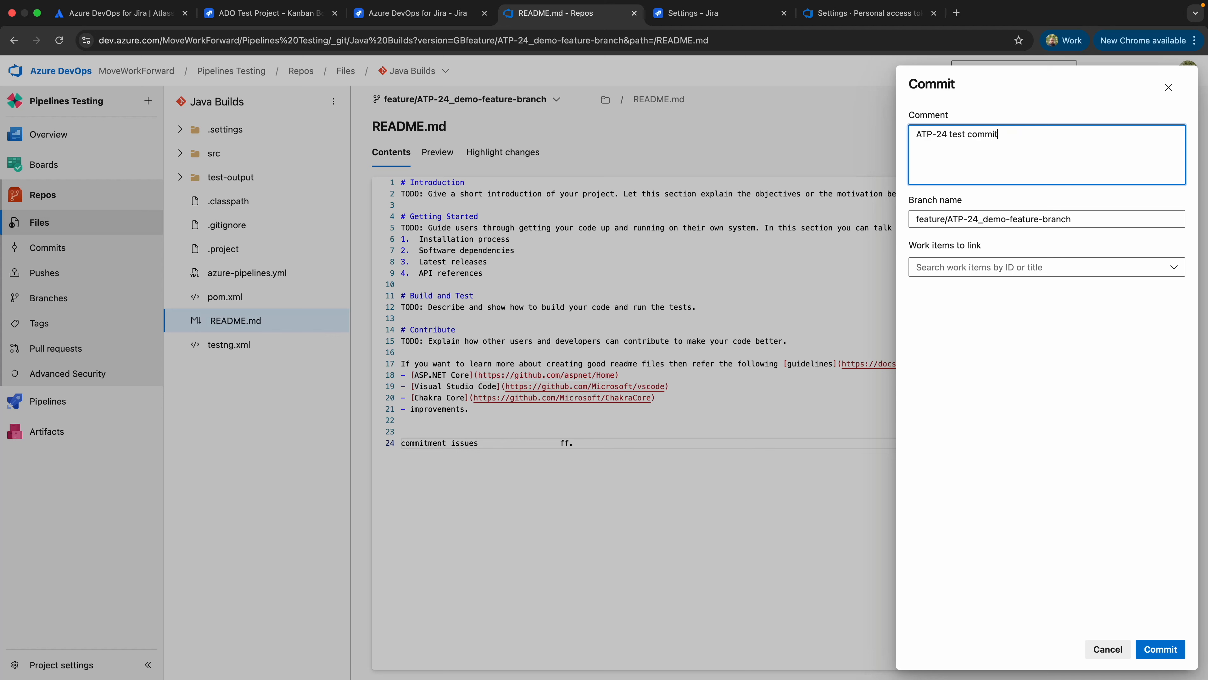
{"action": "left_click", "coordinate": [1157, 649]}
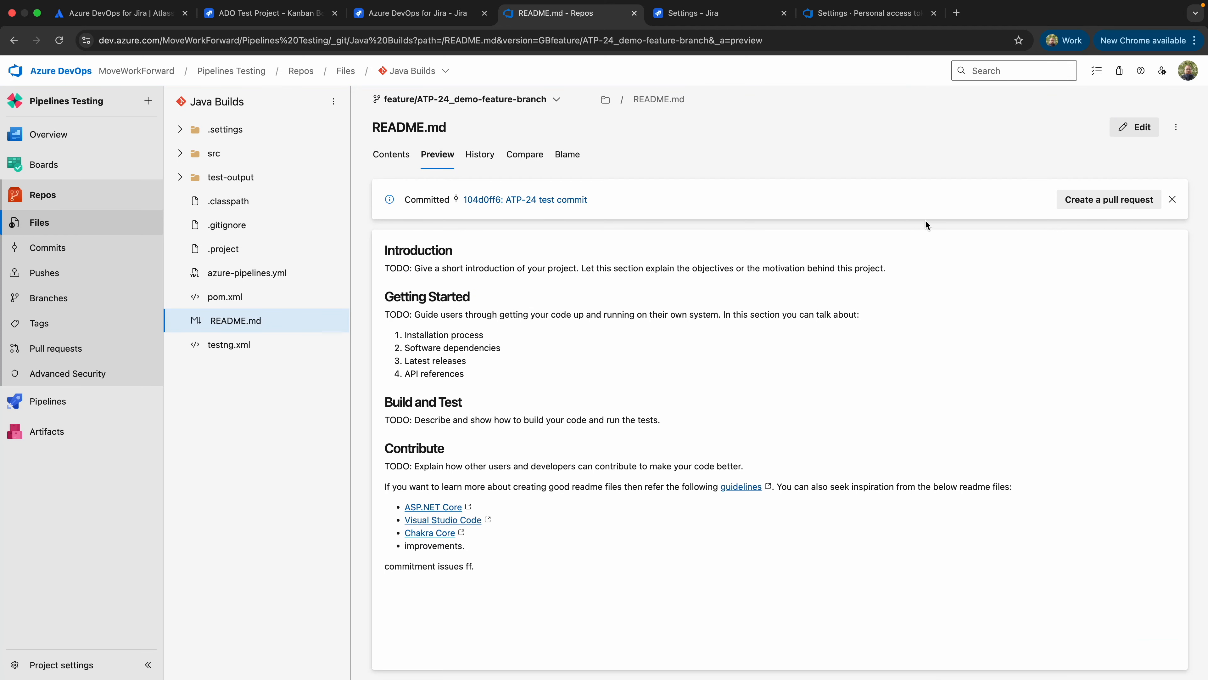
Create a pull request from feature/ATP-24_demo-feature-branch into main, titled and described as "ATP-24 test commit"
{"action": "left_click", "coordinate": [1102, 203]}
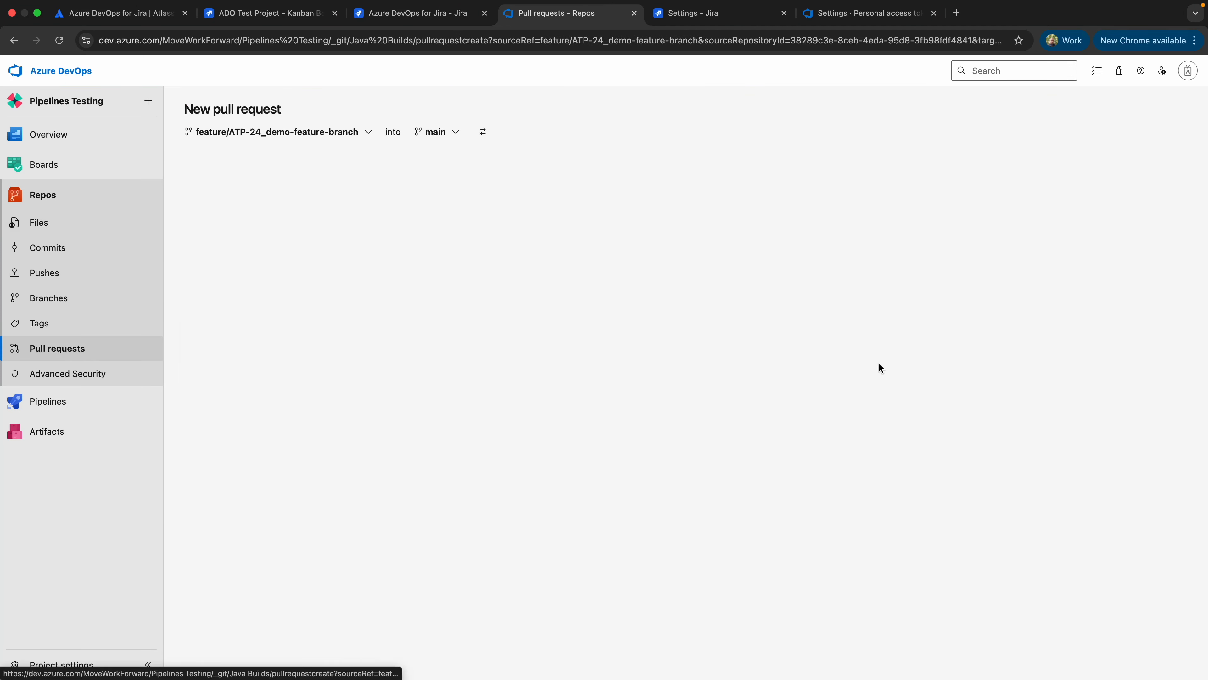
{"action": "left_click", "coordinate": [323, 286]}
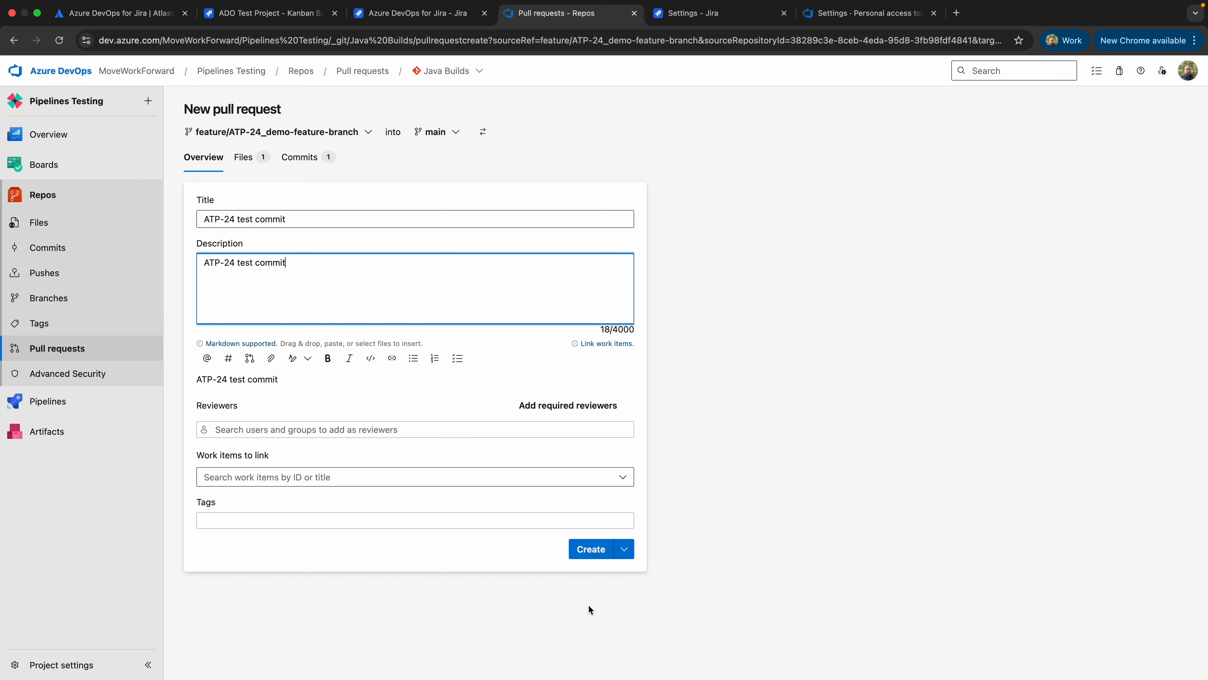
{"action": "left_click", "coordinate": [590, 549]}
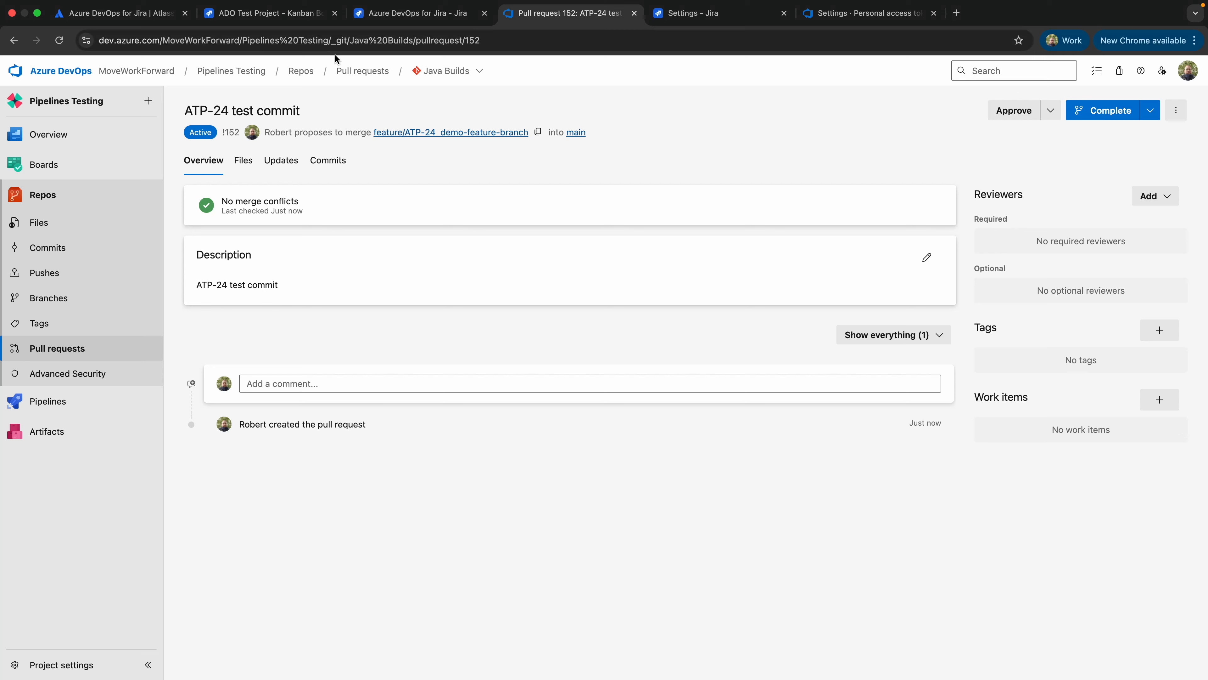
Refresh the Demo issue in Jira, review the commits and pull requests in its development information, and close the details
{"action": "left_click", "coordinate": [263, 13]}
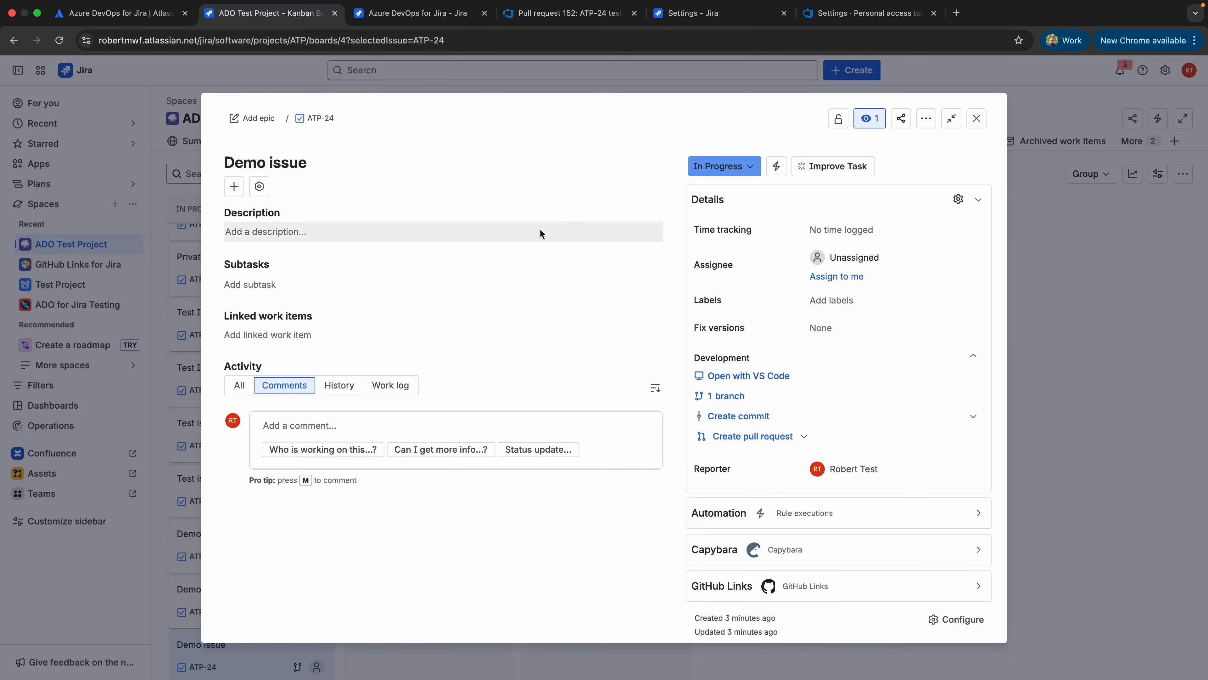
{"action": "left_click", "coordinate": [59, 40]}
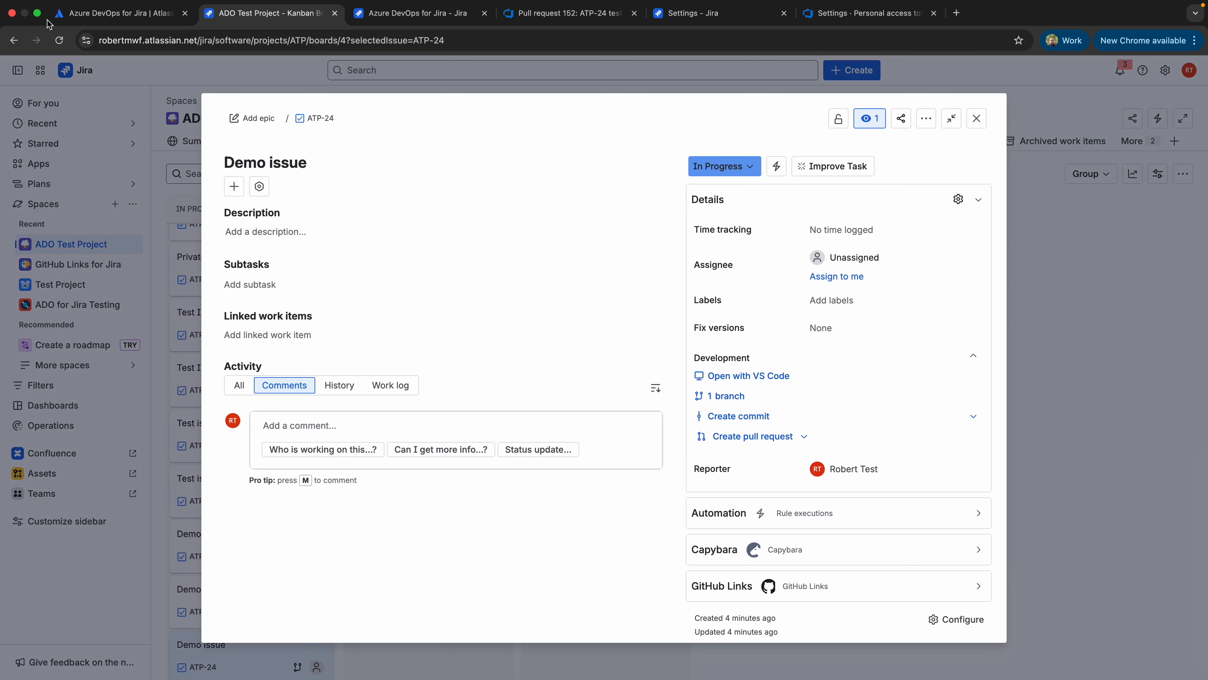
{"action": "left_click", "coordinate": [59, 40]}
{"action": "mouse_move", "coordinate": [726, 395]}
{"action": "left_click", "coordinate": [847, 490]}
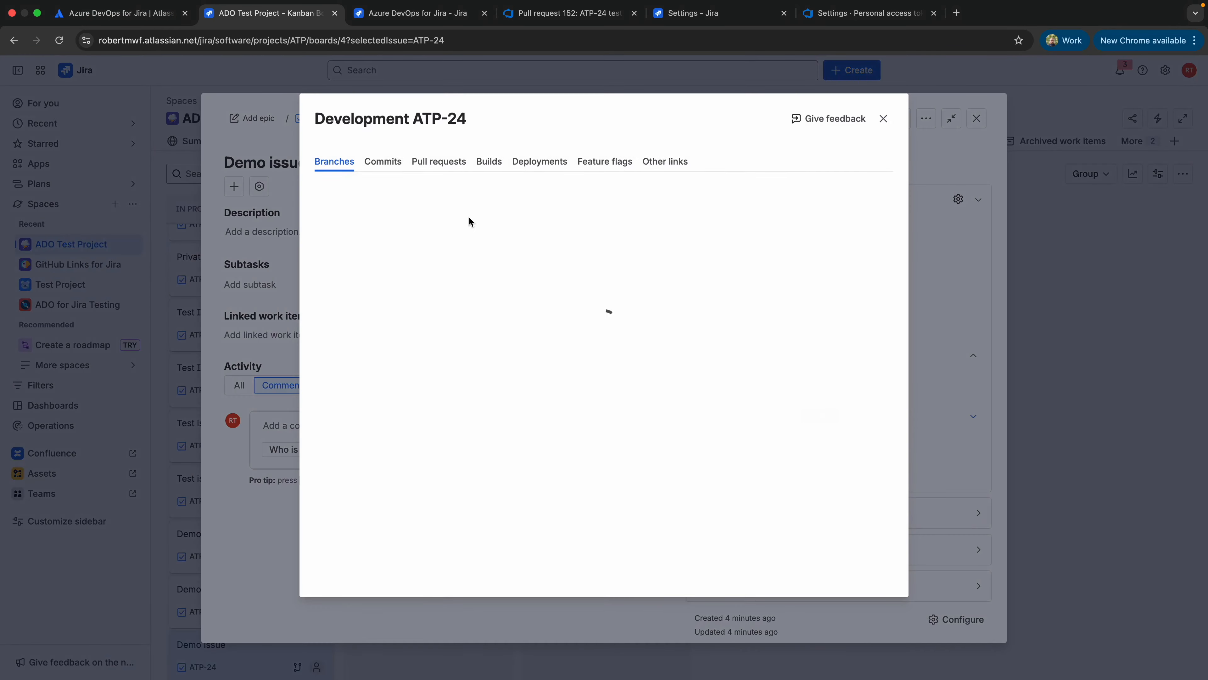
{"action": "left_click", "coordinate": [392, 162]}
{"action": "left_click", "coordinate": [434, 162]}
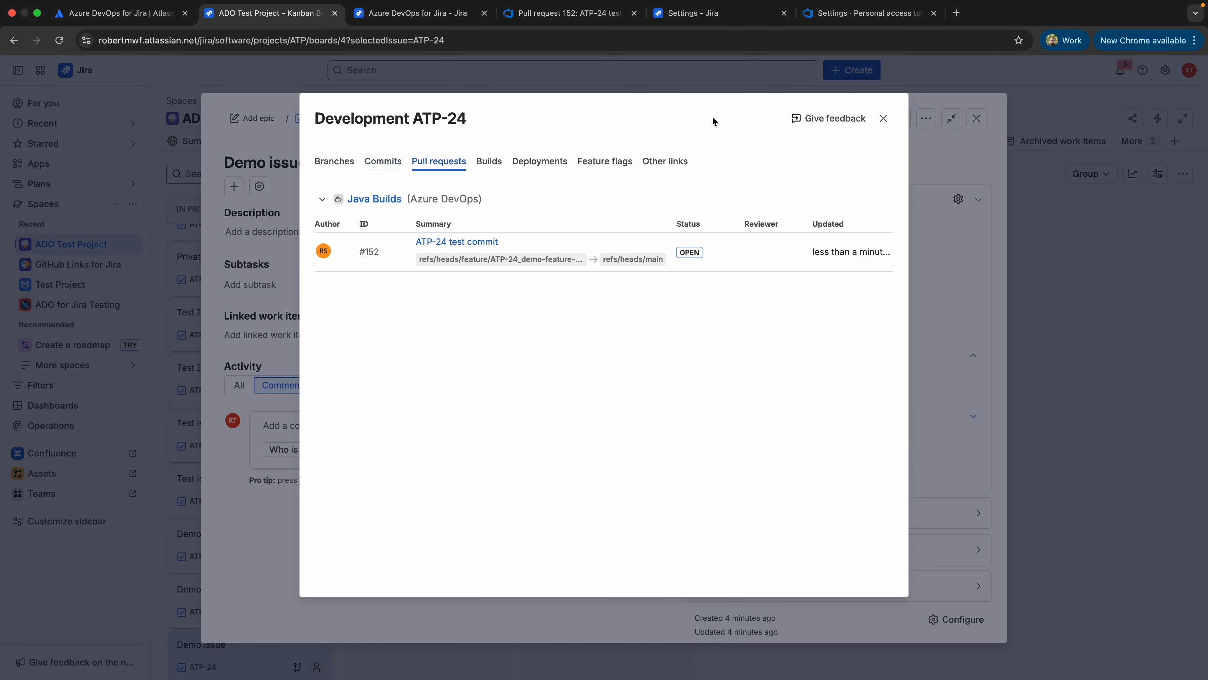
{"action": "left_click", "coordinate": [382, 161]}
{"action": "left_click", "coordinate": [424, 163]}
{"action": "left_click", "coordinate": [883, 119]}
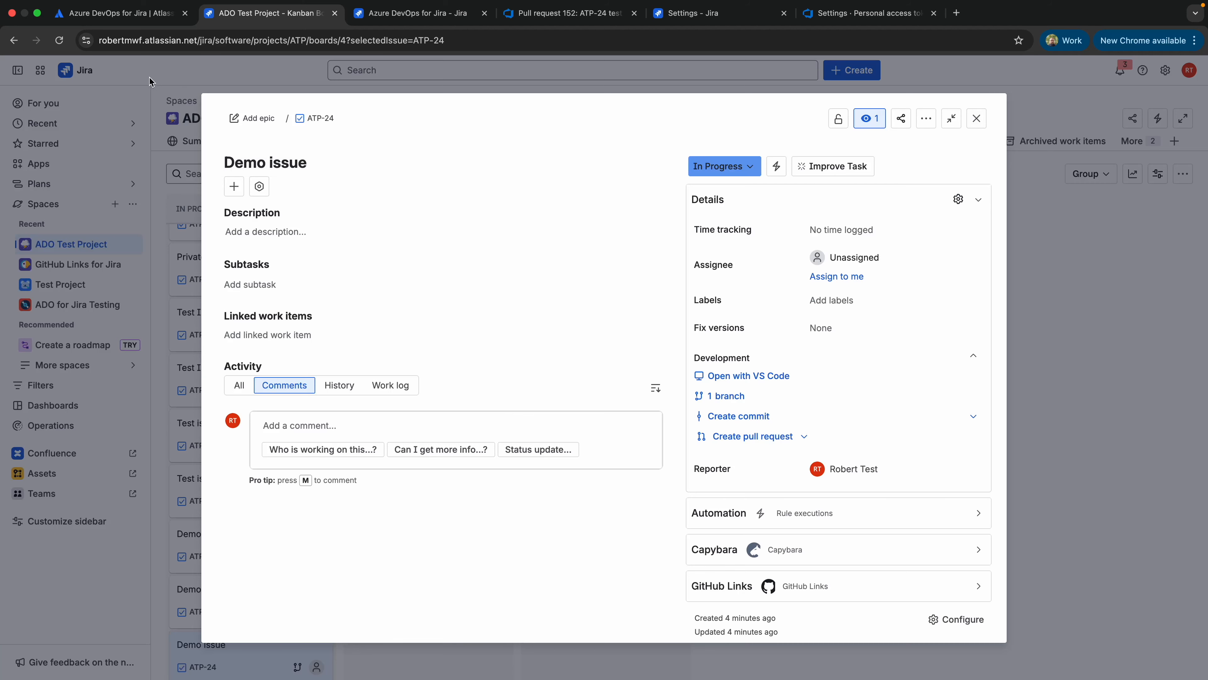
Reload the Demo issue and check its development summary and detailed branch, commit and pull request entries
{"action": "left_click", "coordinate": [59, 40]}
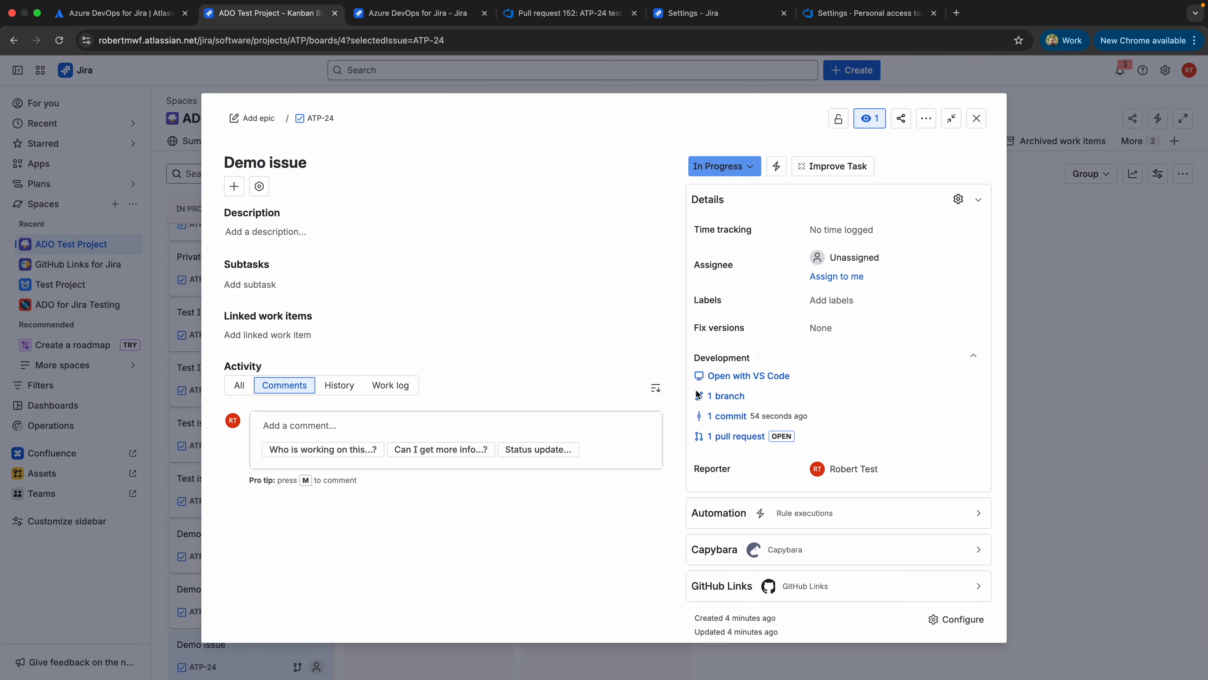
{"action": "mouse_move", "coordinate": [739, 420]}
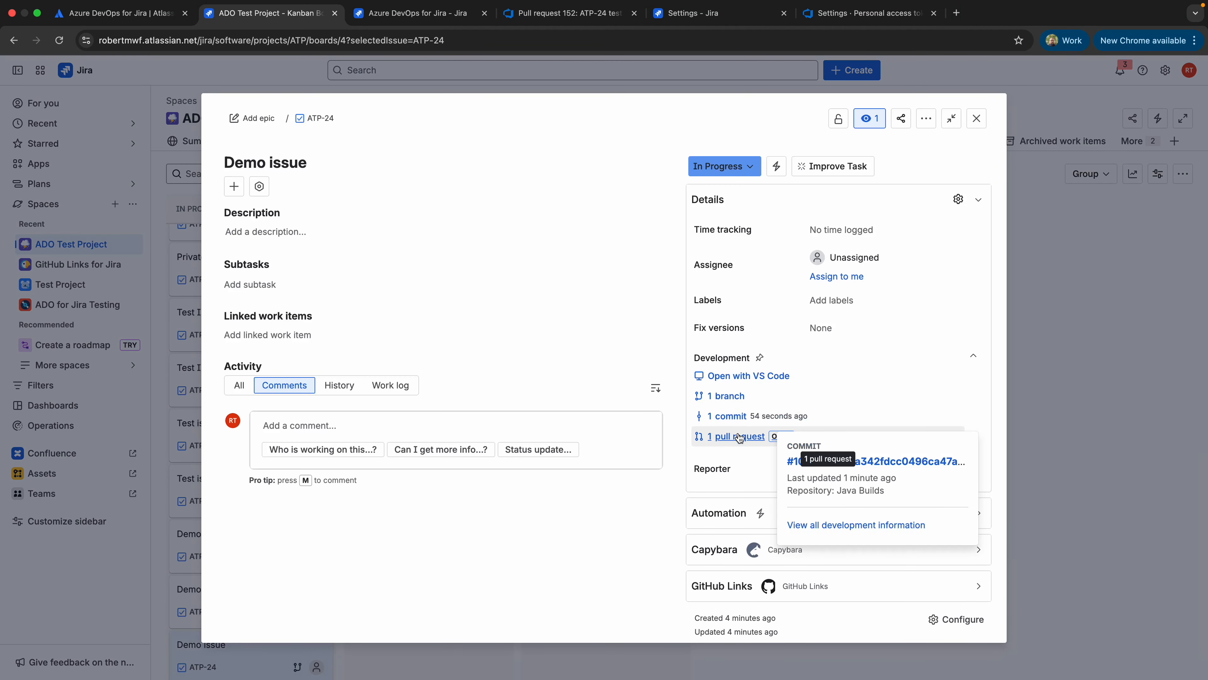
{"action": "left_click", "coordinate": [833, 545]}
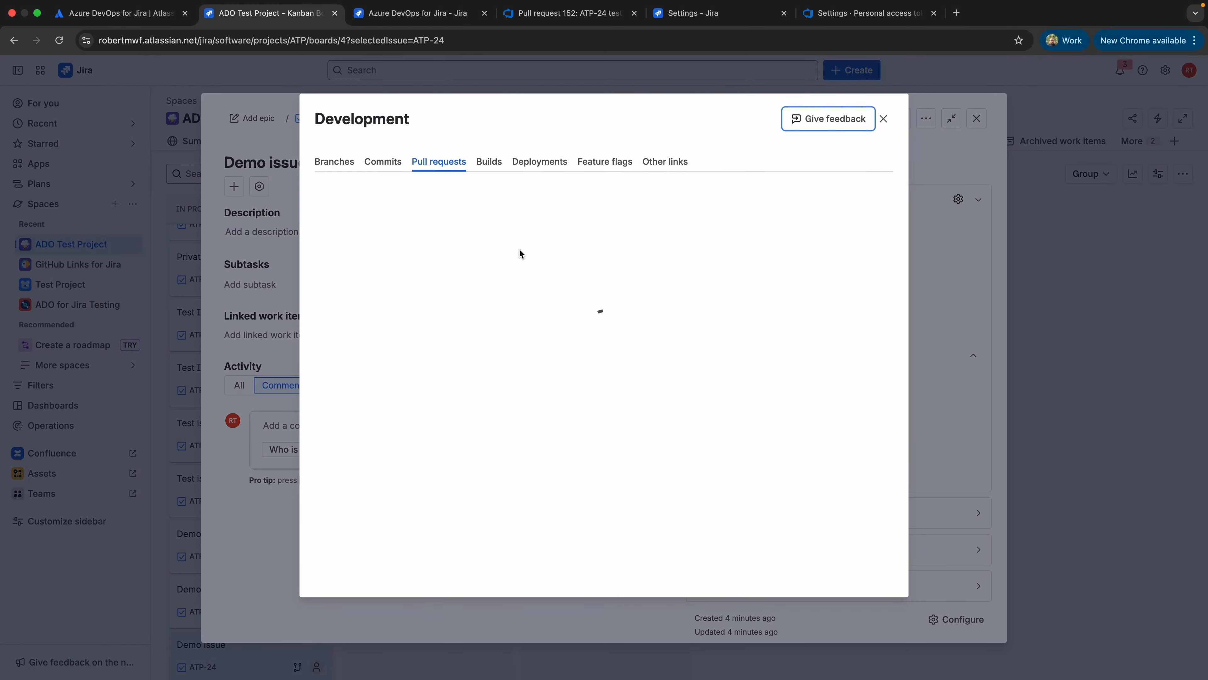
{"action": "left_click", "coordinate": [340, 164]}
{"action": "left_click", "coordinate": [378, 164]}
{"action": "left_click", "coordinate": [420, 164]}
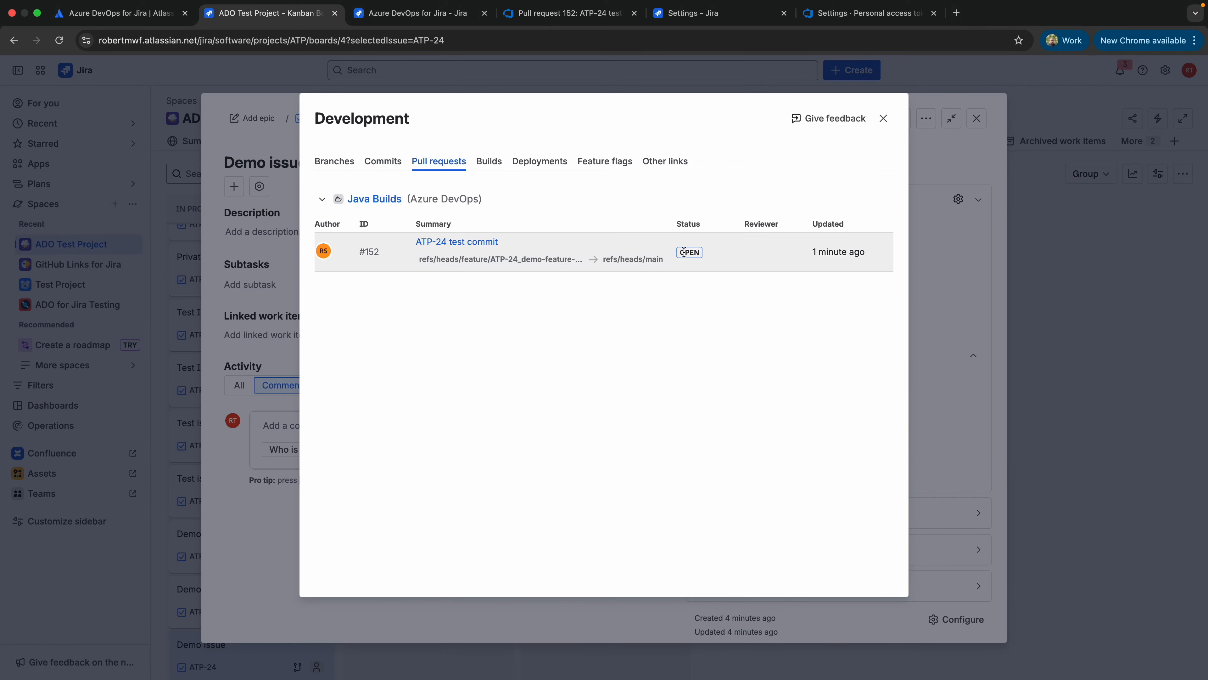
{"action": "left_click", "coordinate": [883, 119]}
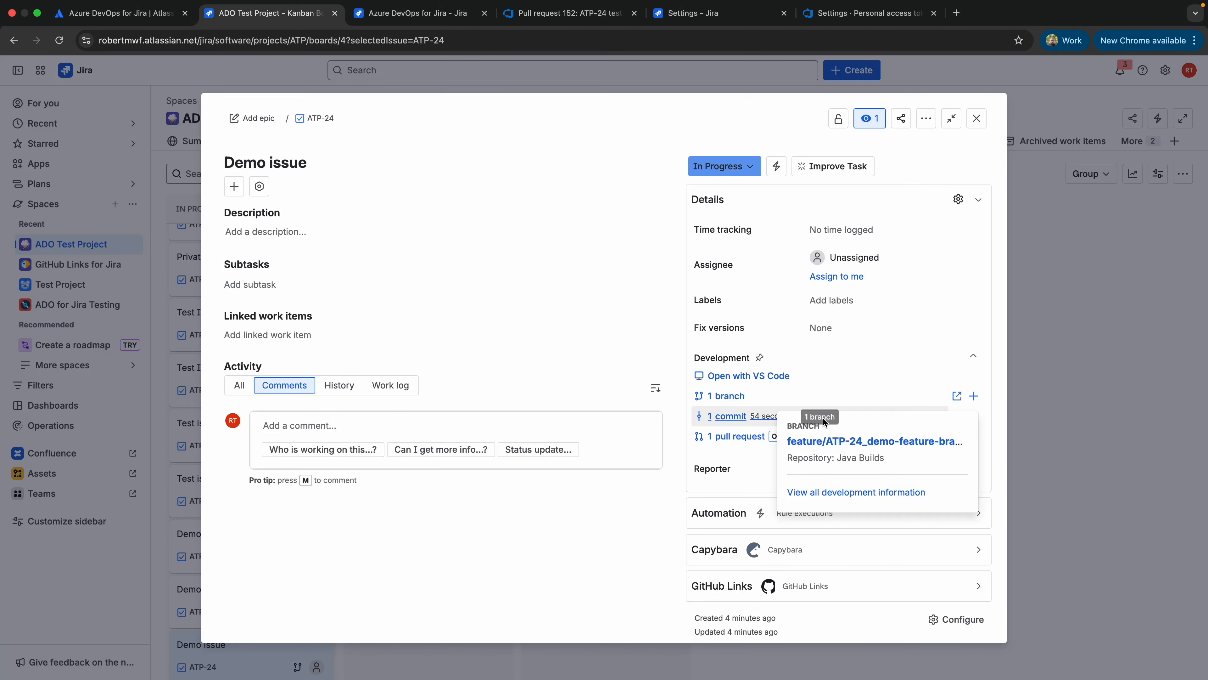
{"action": "mouse_move", "coordinate": [796, 440]}
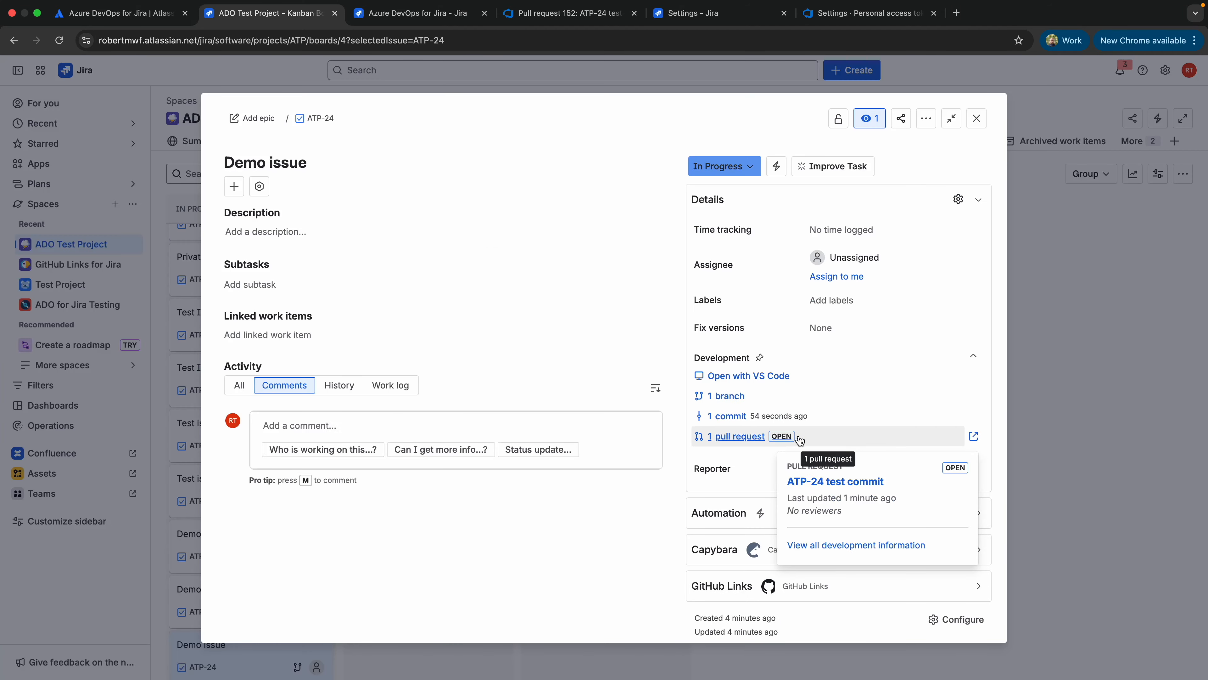
Complete the ATP-24 test commit pull request in Azure DevOps with Merge (no fast forward), deleting the feature branch after merging
{"action": "left_click", "coordinate": [545, 21]}
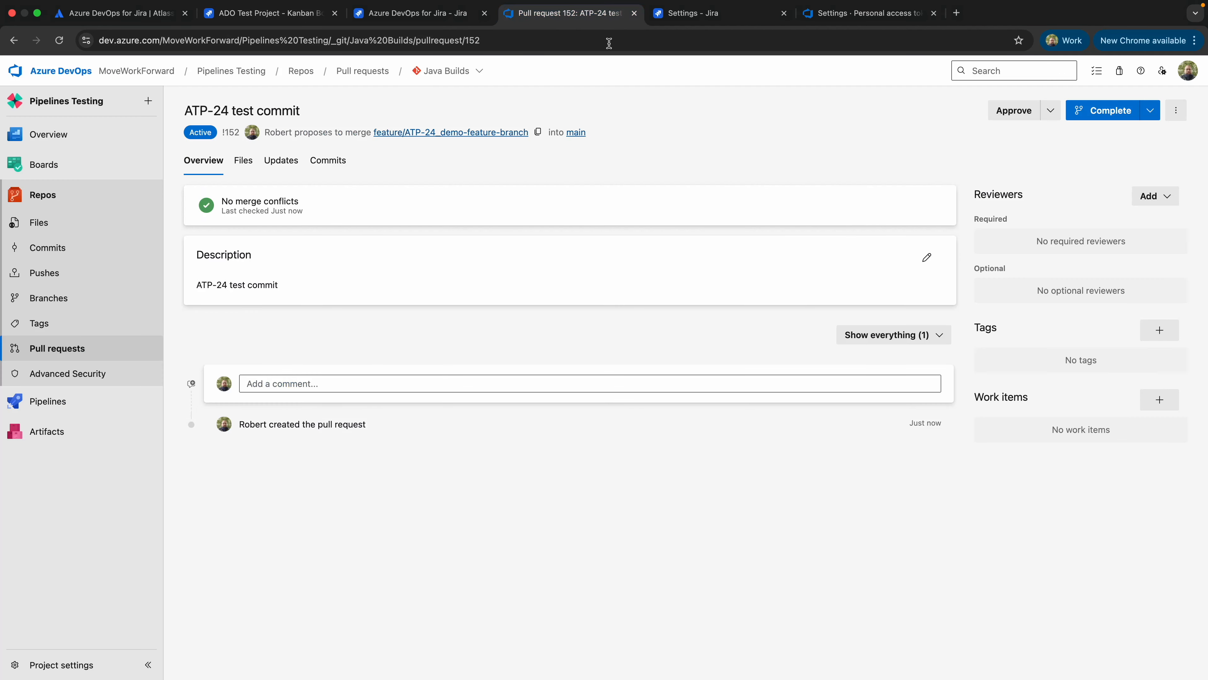
{"action": "left_click", "coordinate": [1113, 113]}
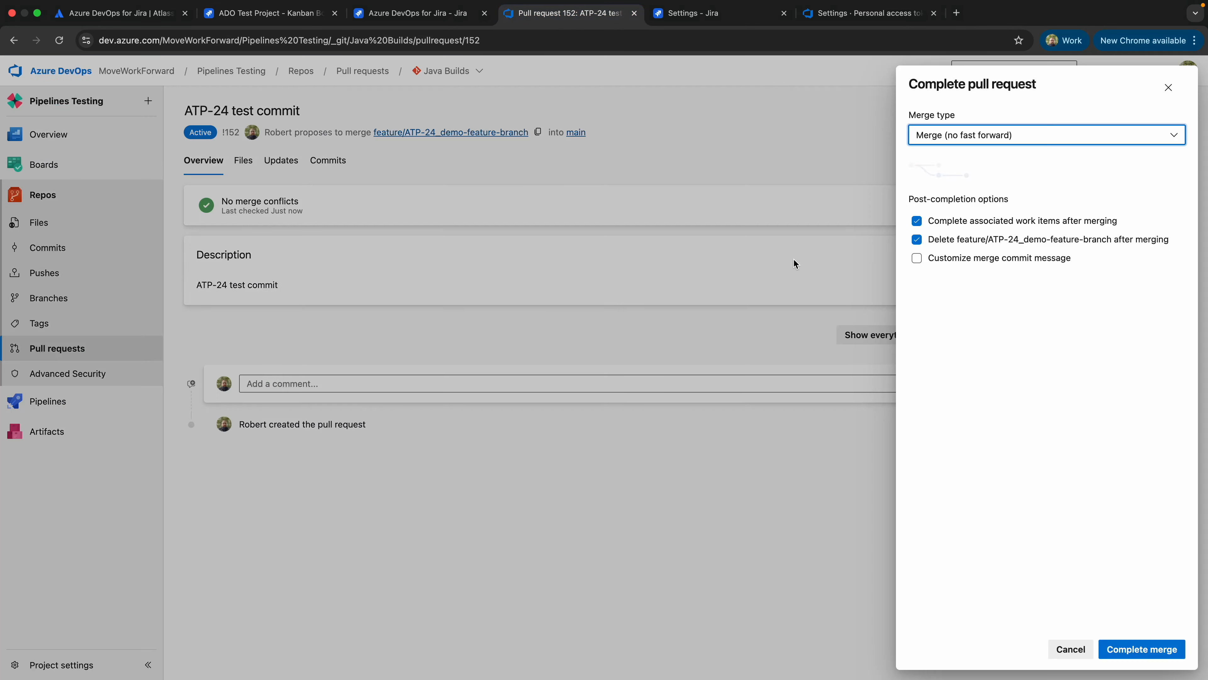
{"action": "left_click", "coordinate": [1124, 641]}
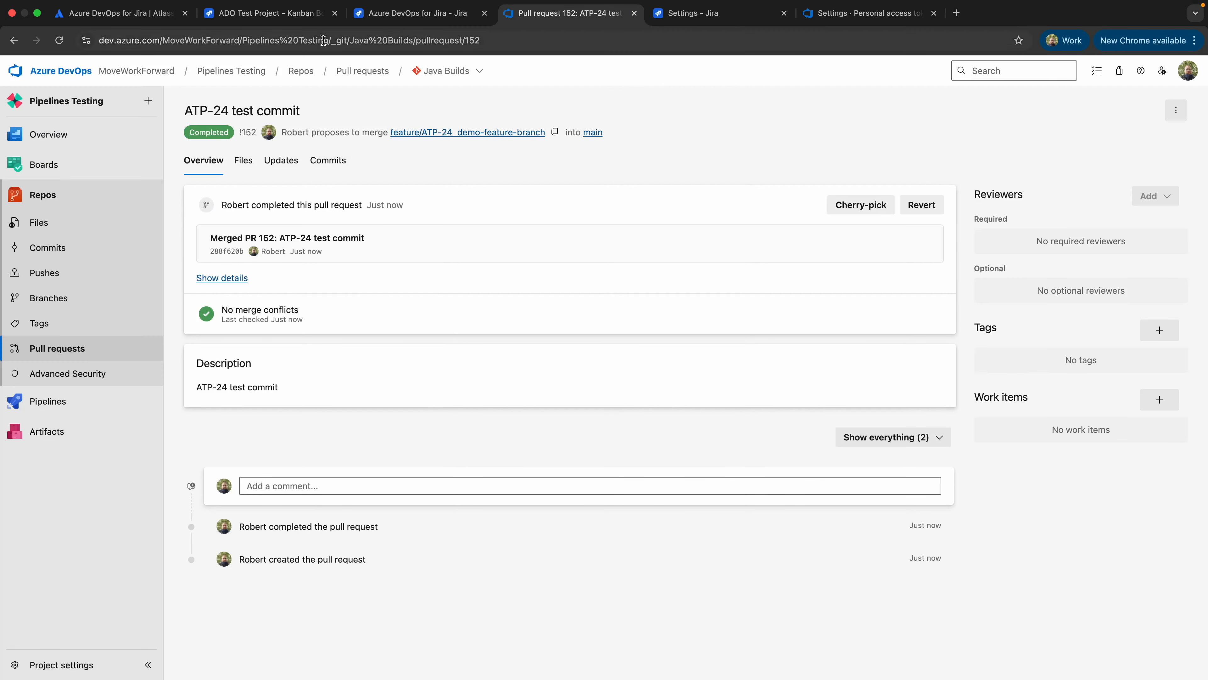
Check the pull request status on the Demo issue in Jira and return to the pull request in Azure DevOps
{"action": "left_click", "coordinate": [295, 28]}
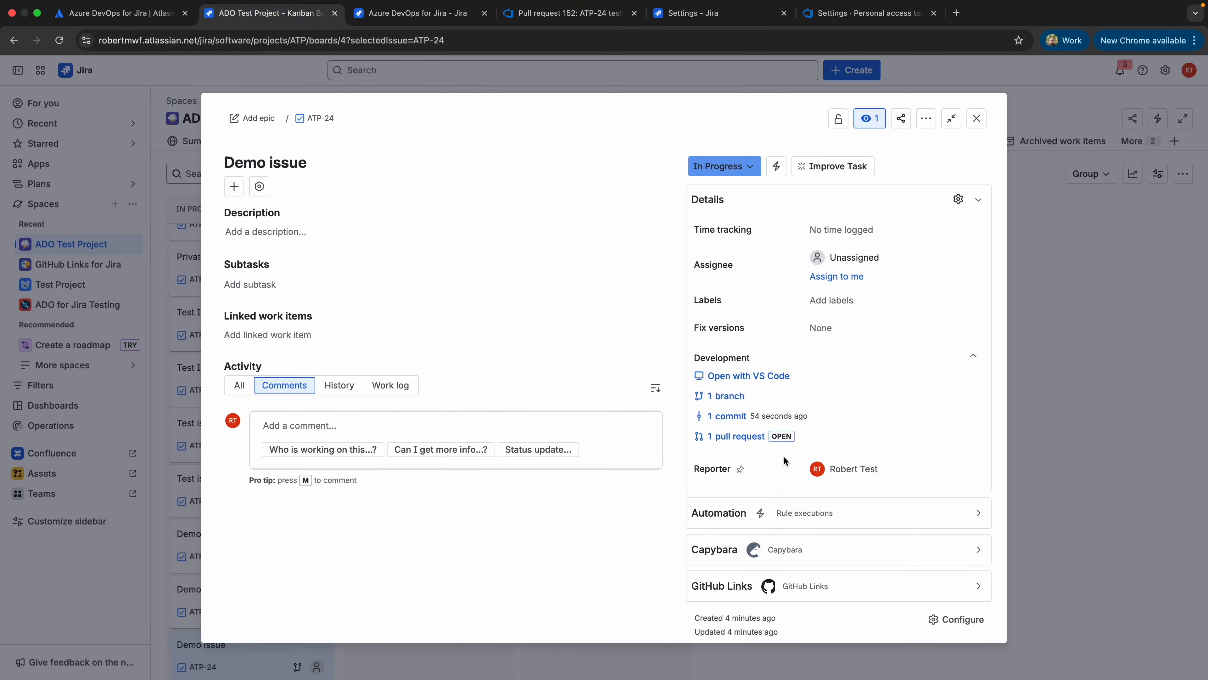
{"action": "mouse_move", "coordinate": [737, 437]}
{"action": "left_click", "coordinate": [566, 28]}
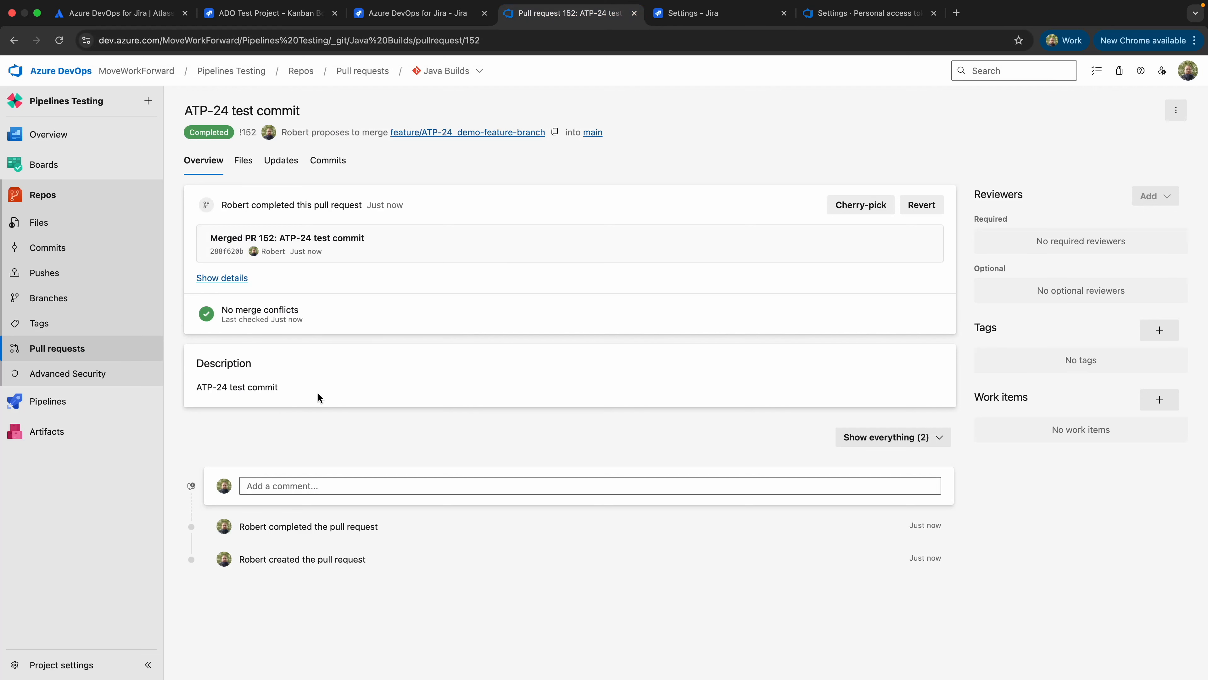
Examine the tag trigger in the Java Builds repository's azure-pipelines.yml and review the repository's existing tags
{"action": "left_click", "coordinate": [104, 227]}
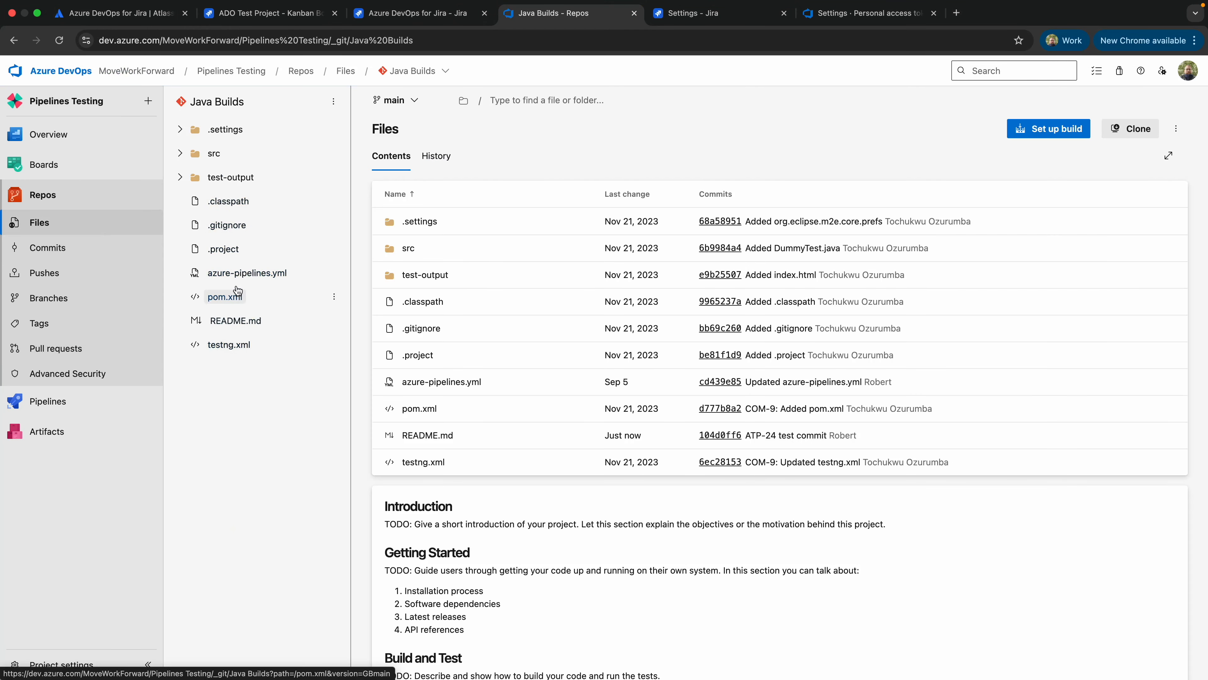
{"action": "left_click", "coordinate": [239, 274]}
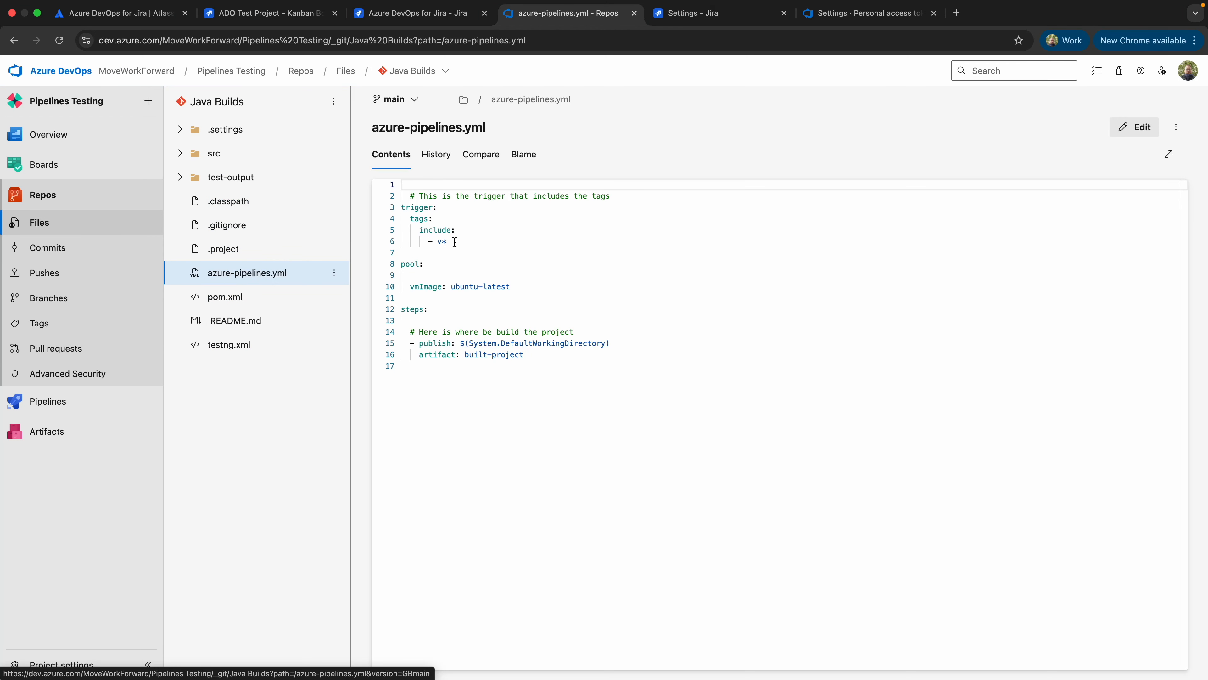
{"action": "left_click", "coordinate": [71, 324]}
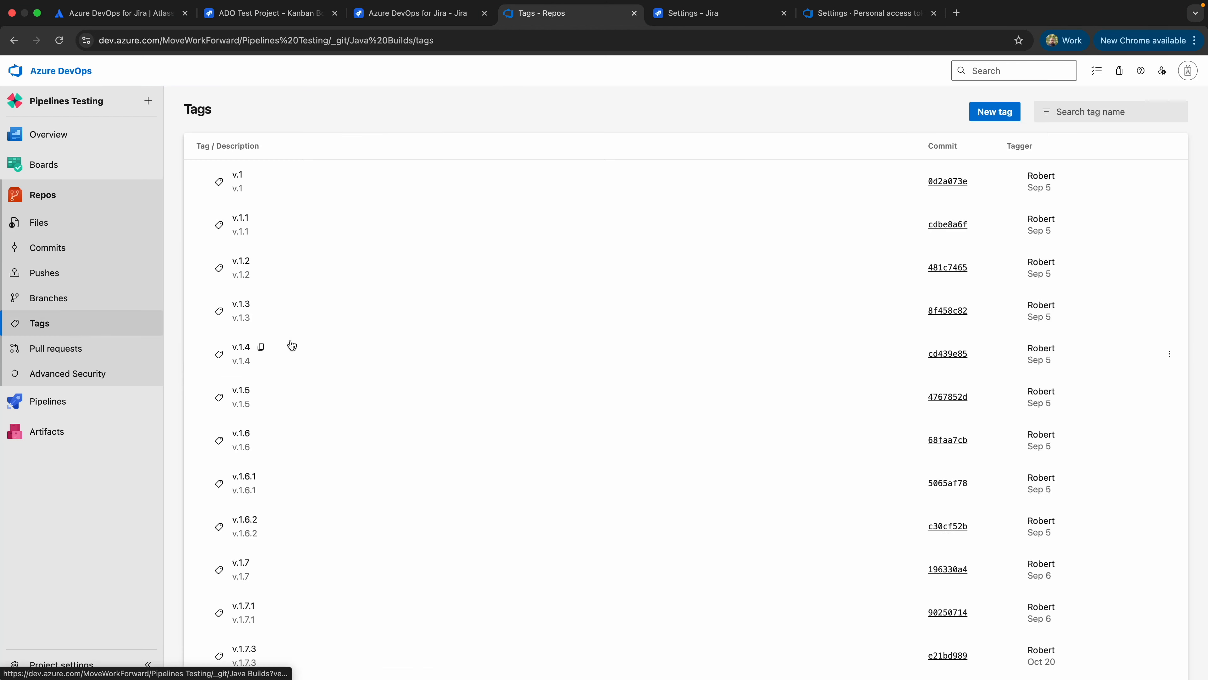
{"action": "scroll", "coordinate": [912, 265], "scroll_direction": "down", "scroll_amount": 10}
{"action": "scroll", "coordinate": [912, 264], "scroll_direction": "up", "scroll_amount": 10}
Create the tag v.2.1.7 based on main, with v.2.1.7 as its description
{"action": "left_click", "coordinate": [989, 93]}
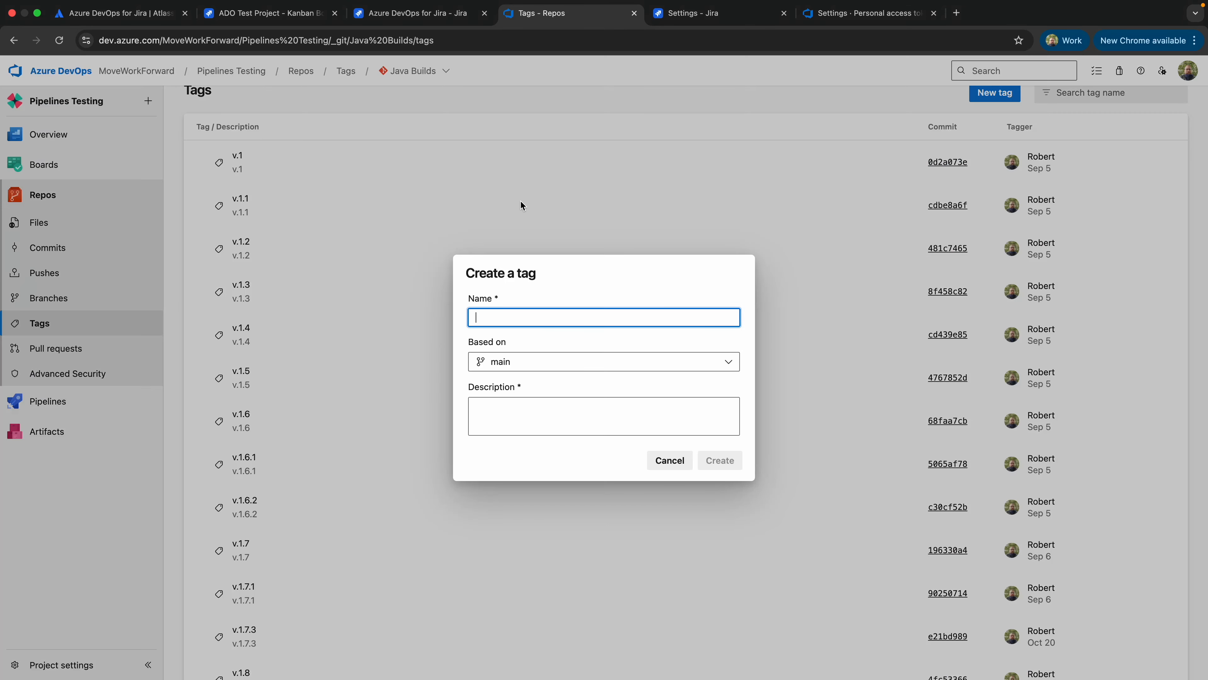
{"action": "type", "text": "v.2.1.7"}
{"action": "key", "text": "super+a"}
{"action": "key", "text": "super+c"}
{"action": "left_click", "coordinate": [604, 417]}
{"action": "key", "text": "super+v"}
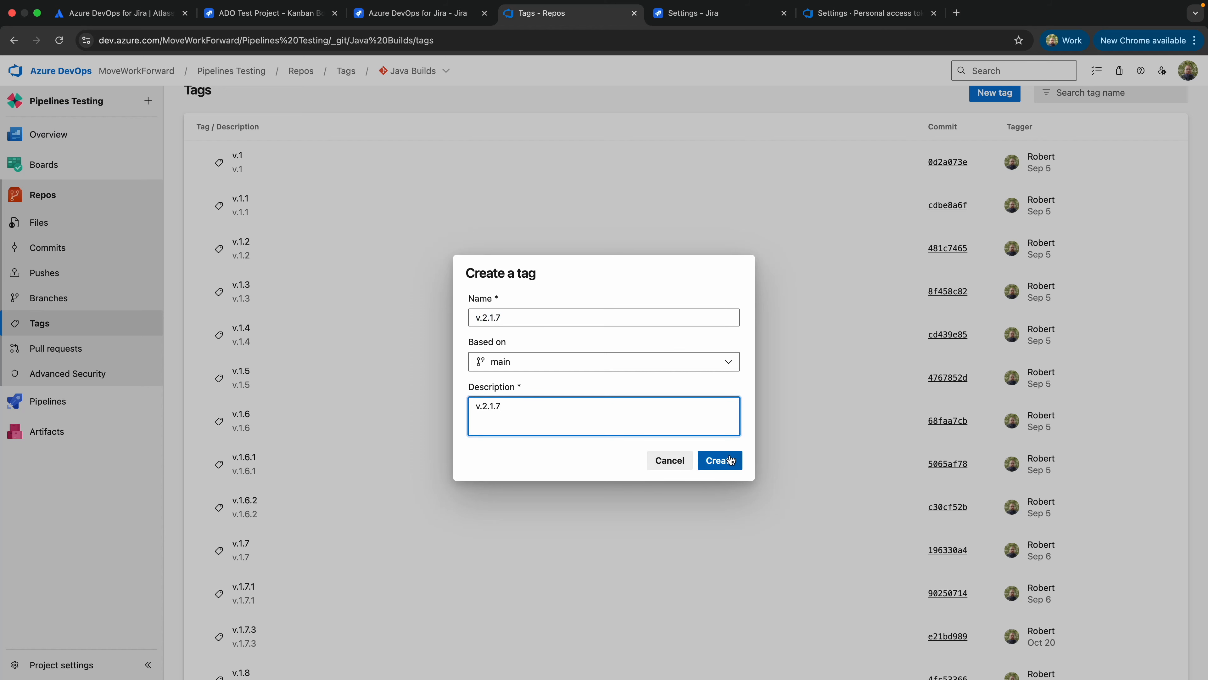
{"action": "left_click", "coordinate": [731, 460]}
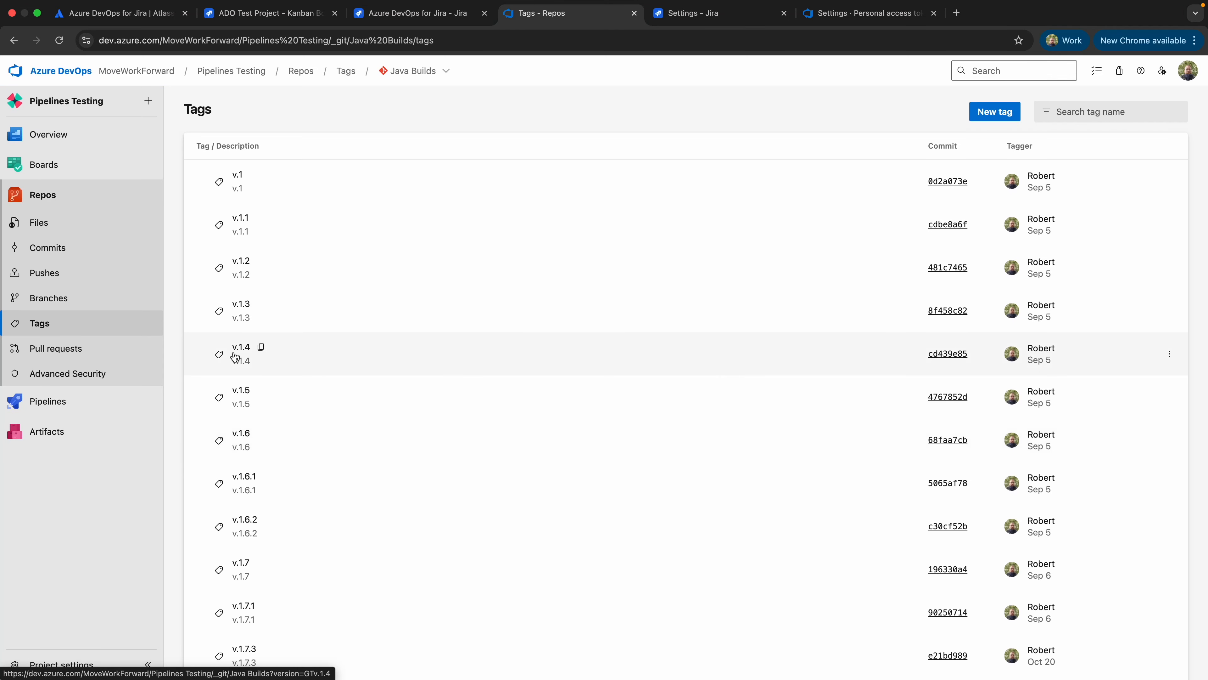
Check the latest Java Builds run in Azure DevOps Pipelines and the Demo issue's development summary in Jira
{"action": "mouse_move", "coordinate": [76, 406]}
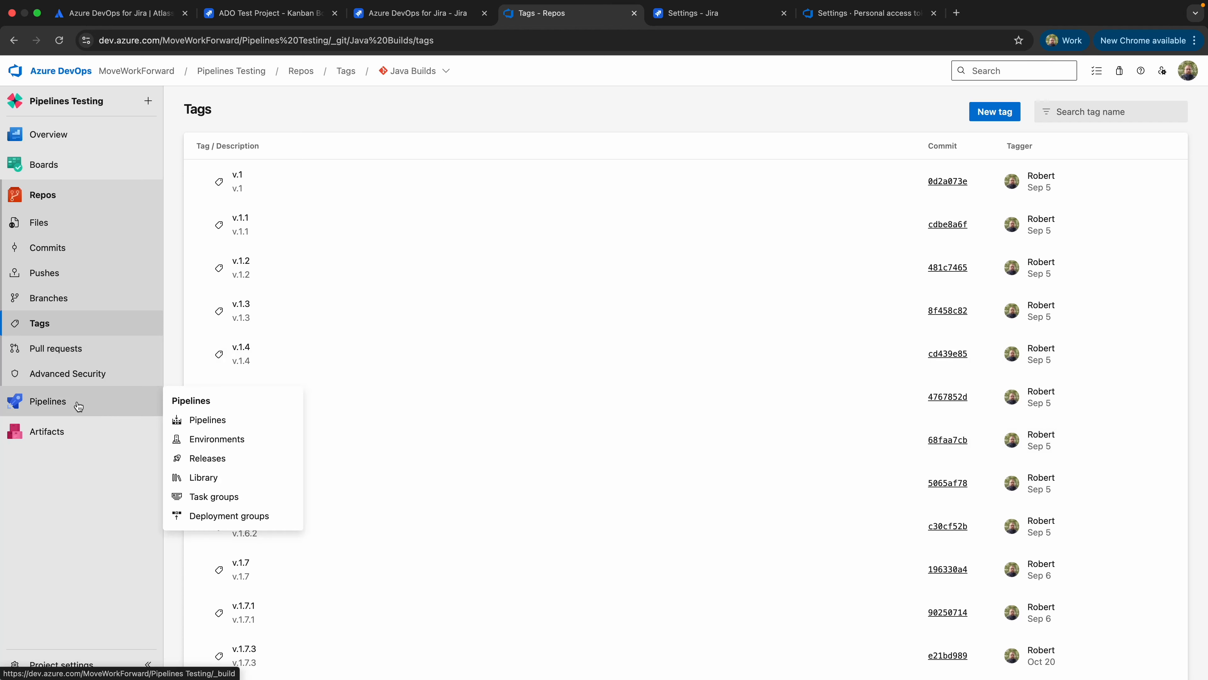
{"action": "left_click", "coordinate": [78, 406]}
{"action": "left_click", "coordinate": [77, 258]}
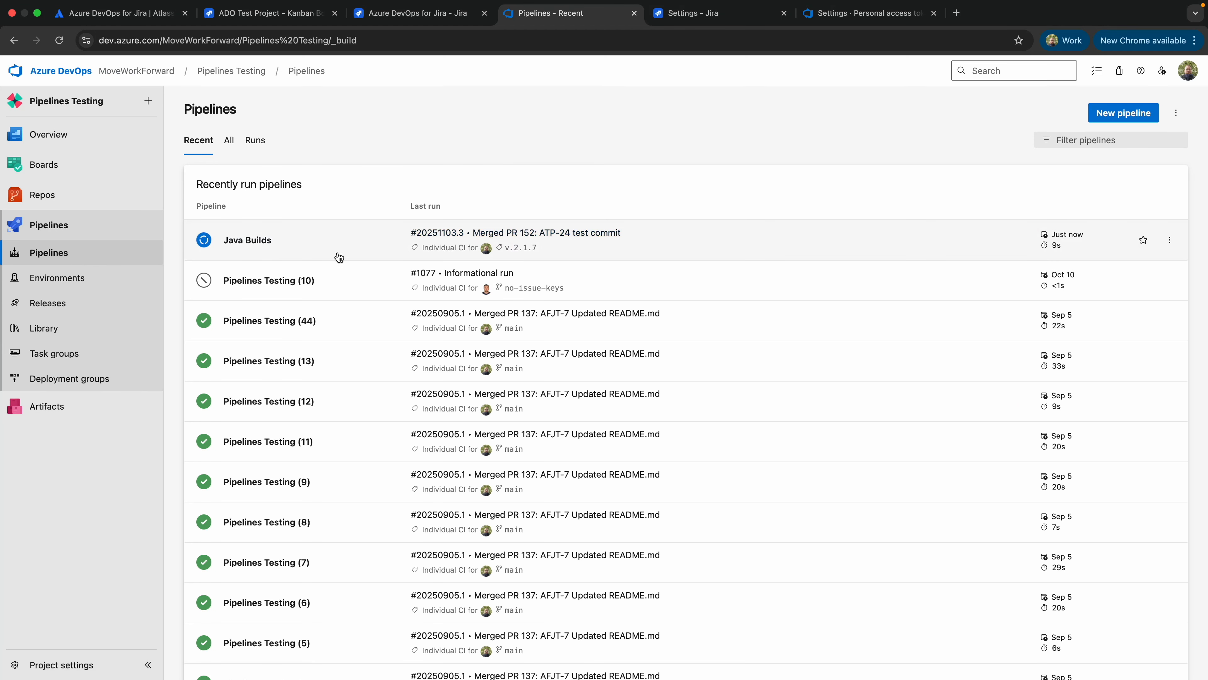
{"action": "left_click", "coordinate": [299, 18]}
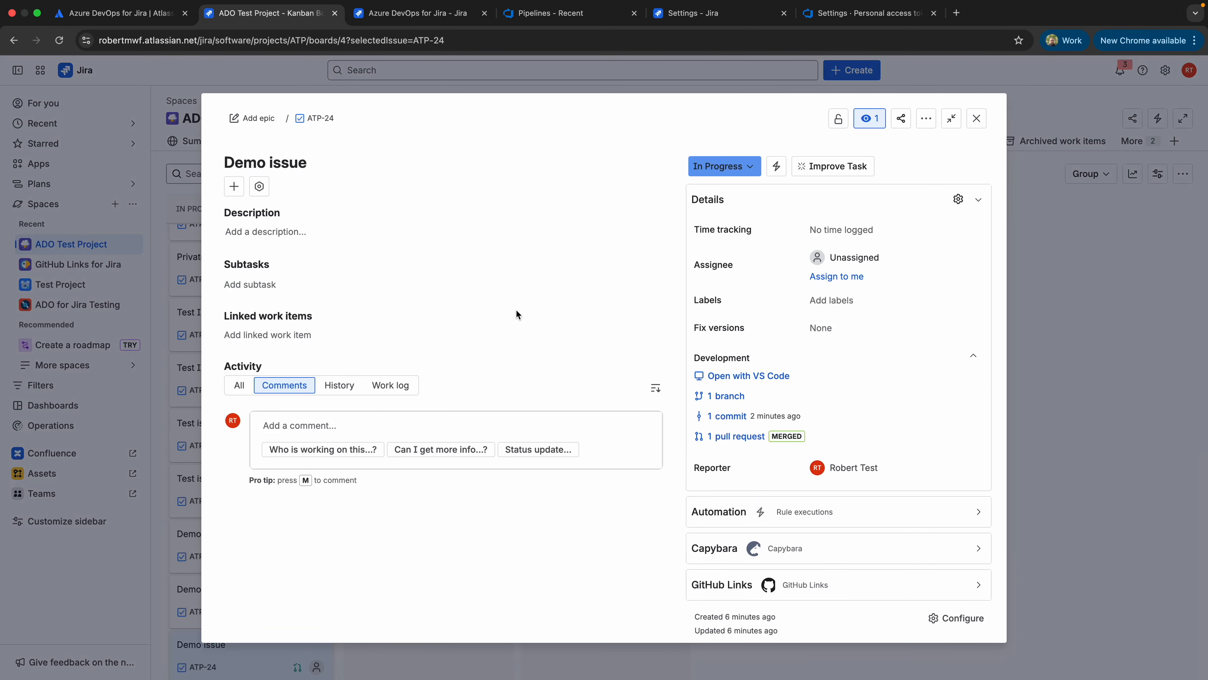
{"action": "mouse_move", "coordinate": [793, 437]}
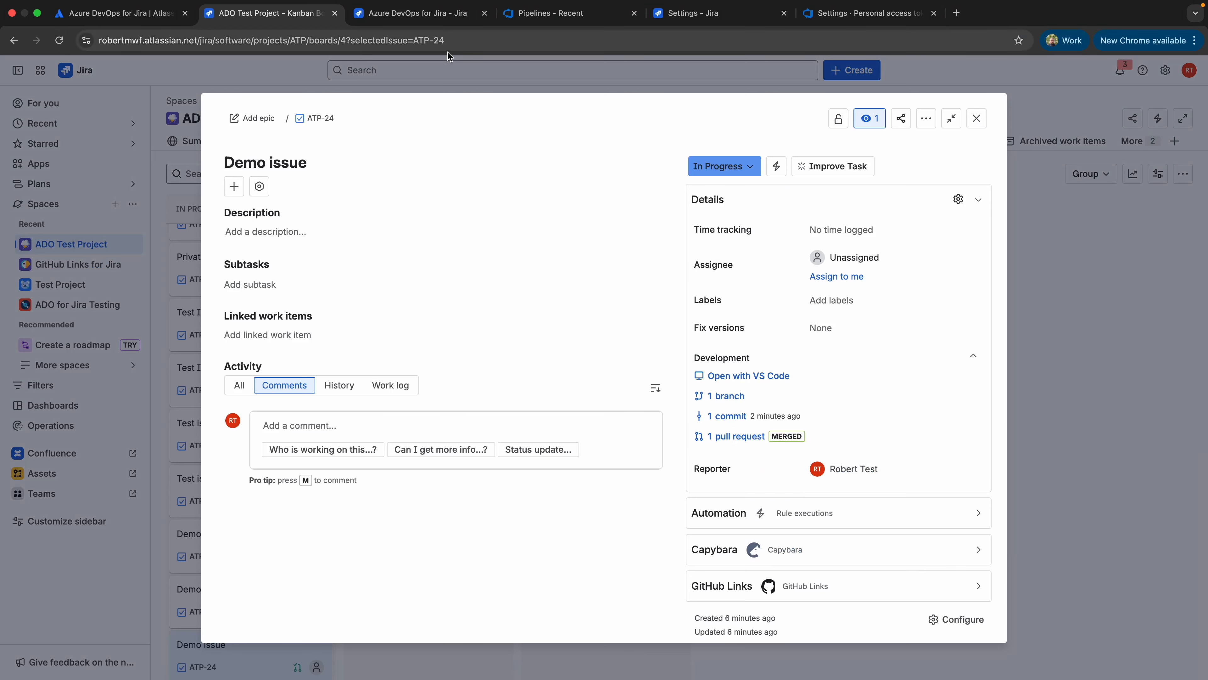
Check the Demo Pipeline's releases in Azure DevOps, and return to Jira to reload the Demo issue
{"action": "left_click", "coordinate": [547, 13]}
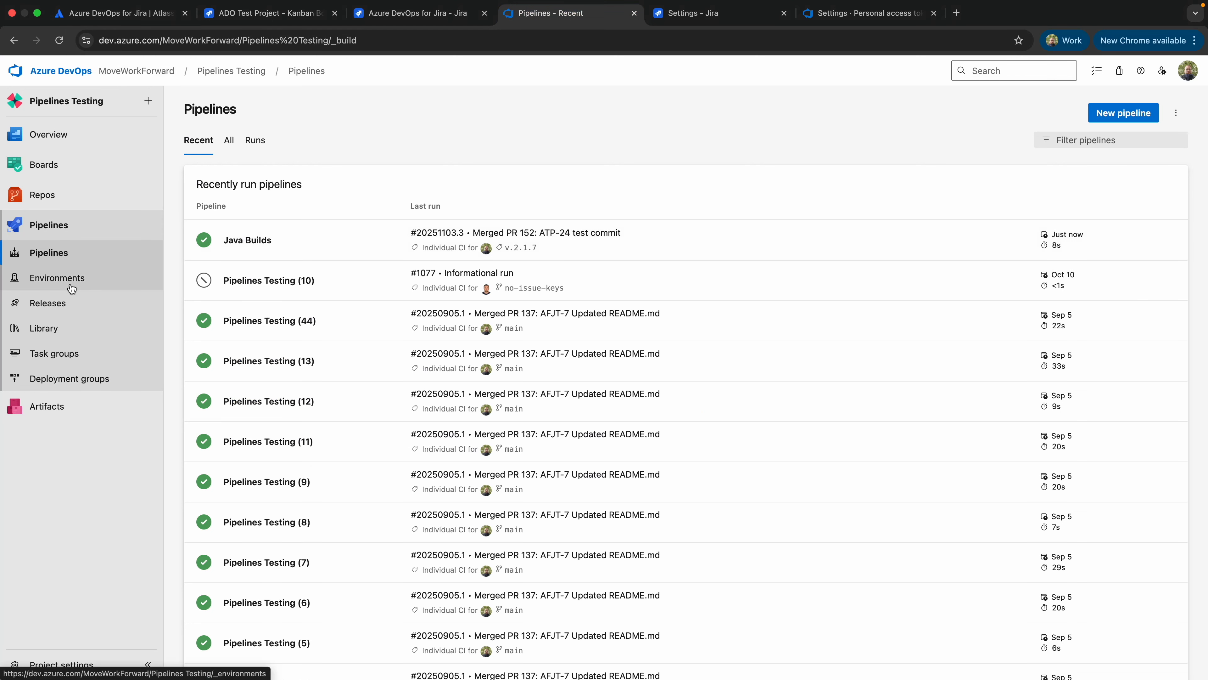
{"action": "left_click", "coordinate": [72, 303]}
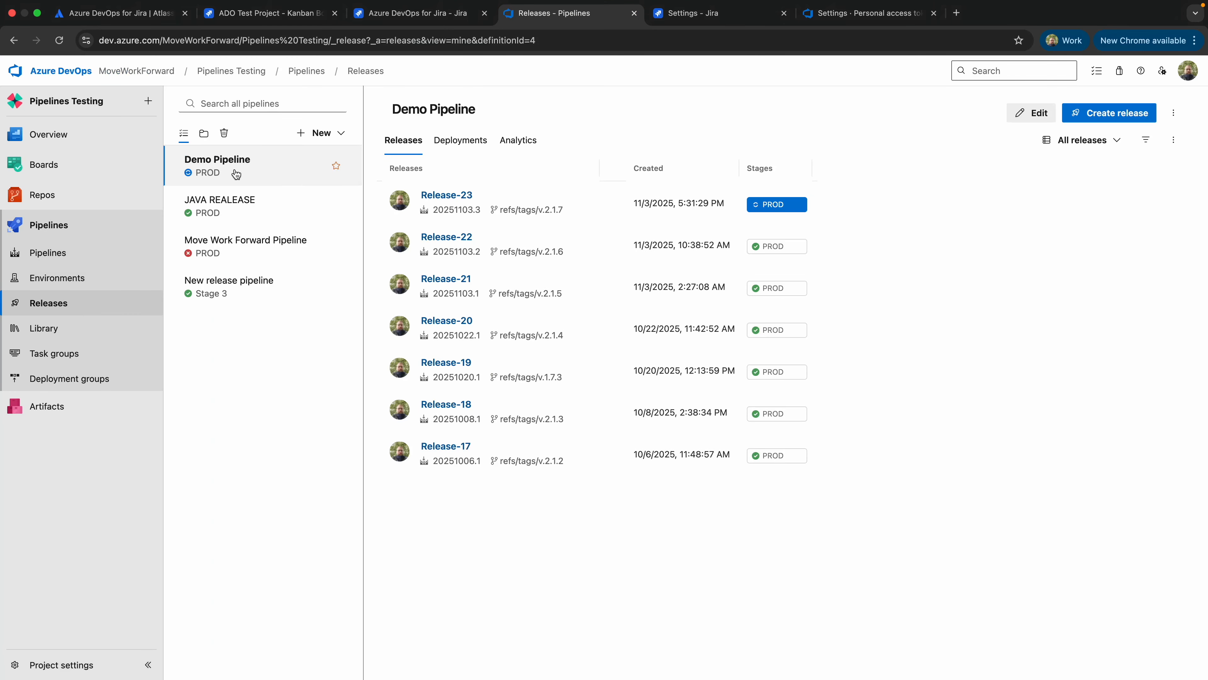
{"action": "left_click", "coordinate": [295, 16]}
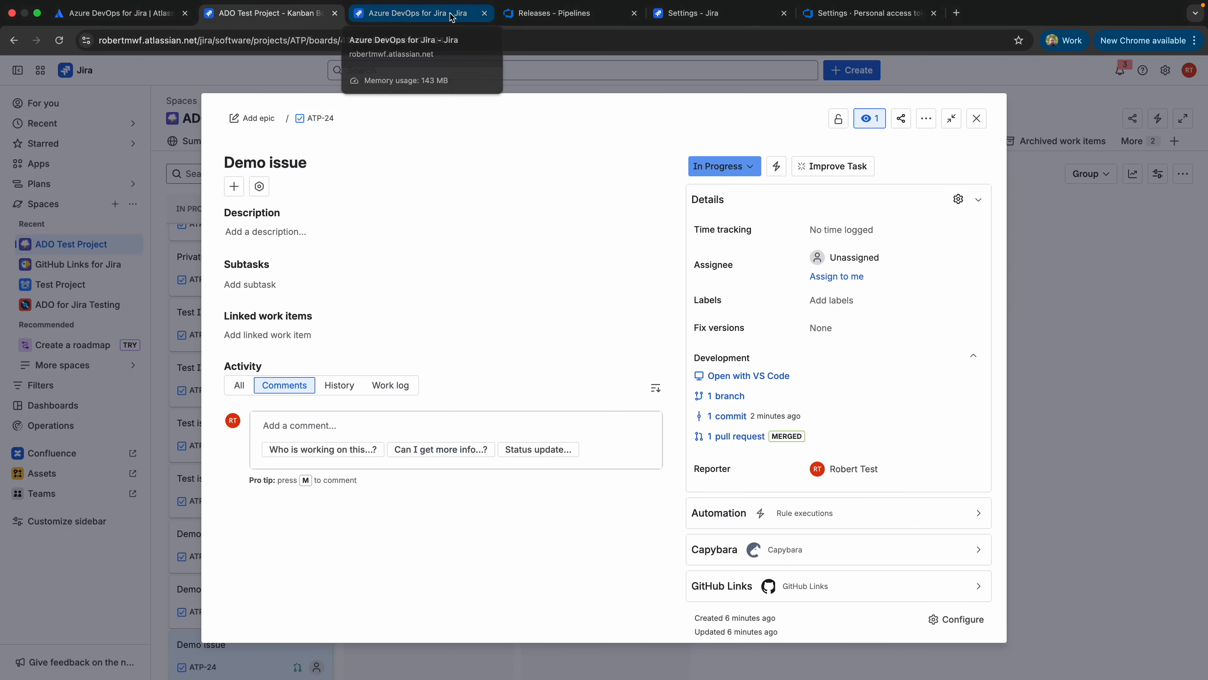
{"action": "left_click", "coordinate": [59, 39]}
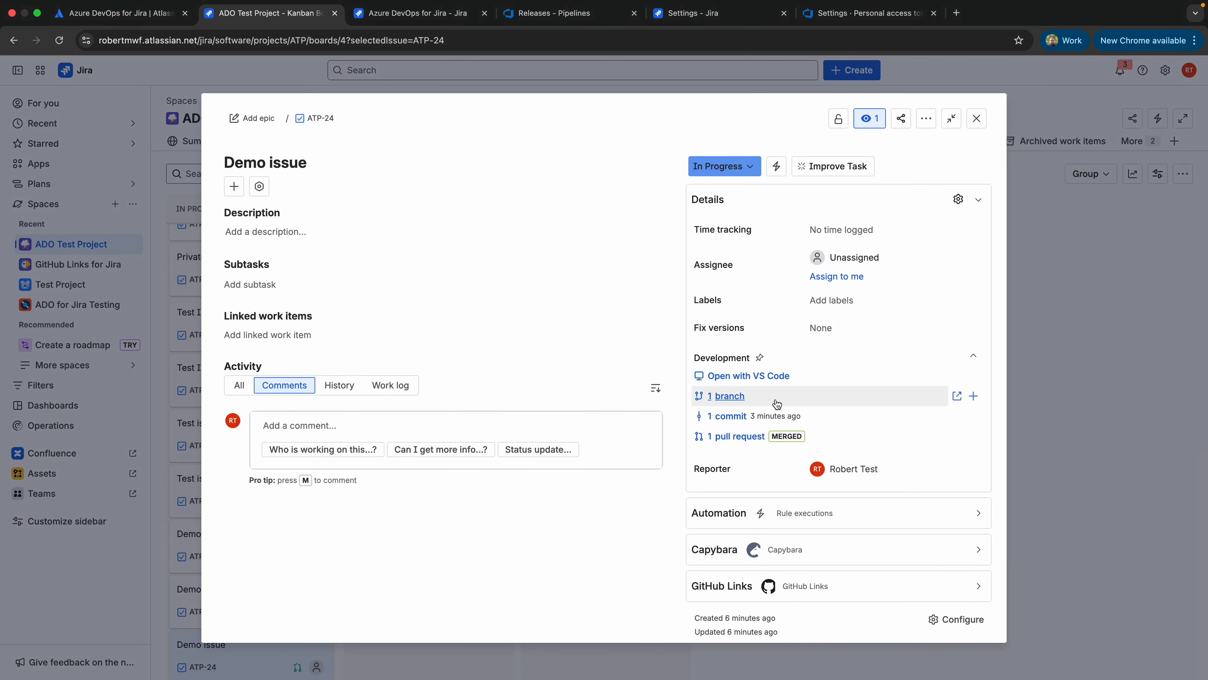
Open the Demo issue's detailed development information, examine its builds and deployments, and close the details
{"action": "mouse_move", "coordinate": [726, 395]}
{"action": "left_click", "coordinate": [809, 492]}
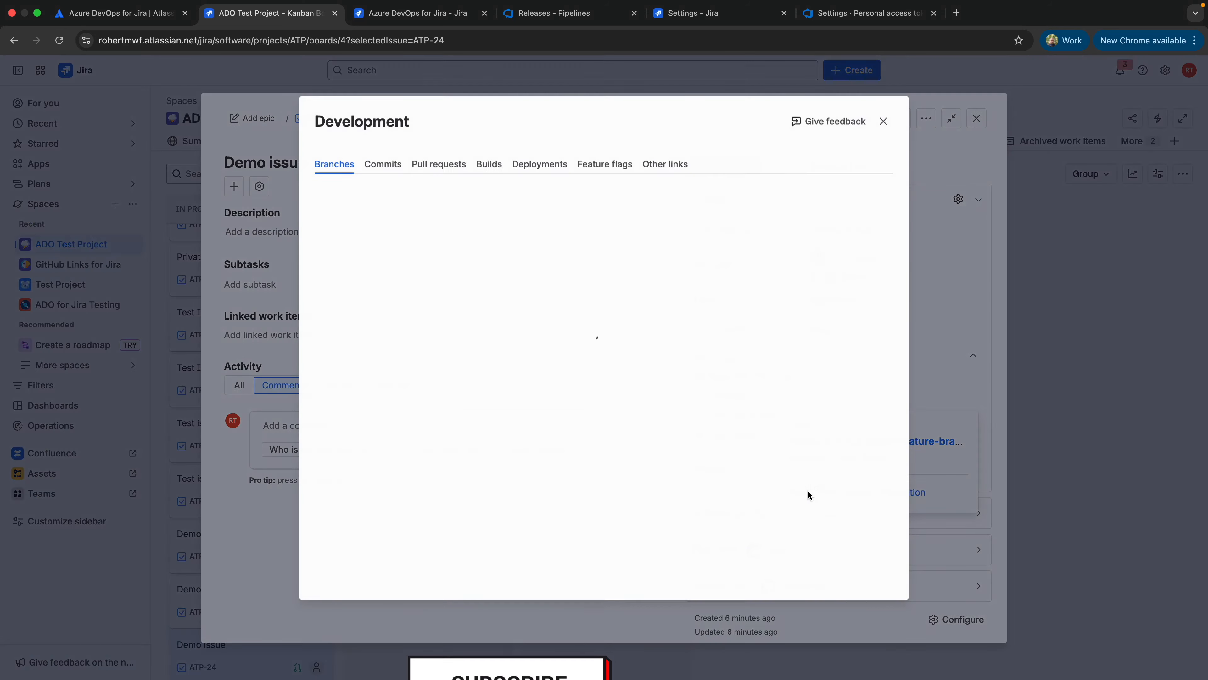
{"action": "left_click", "coordinate": [489, 162]}
{"action": "left_click", "coordinate": [524, 164]}
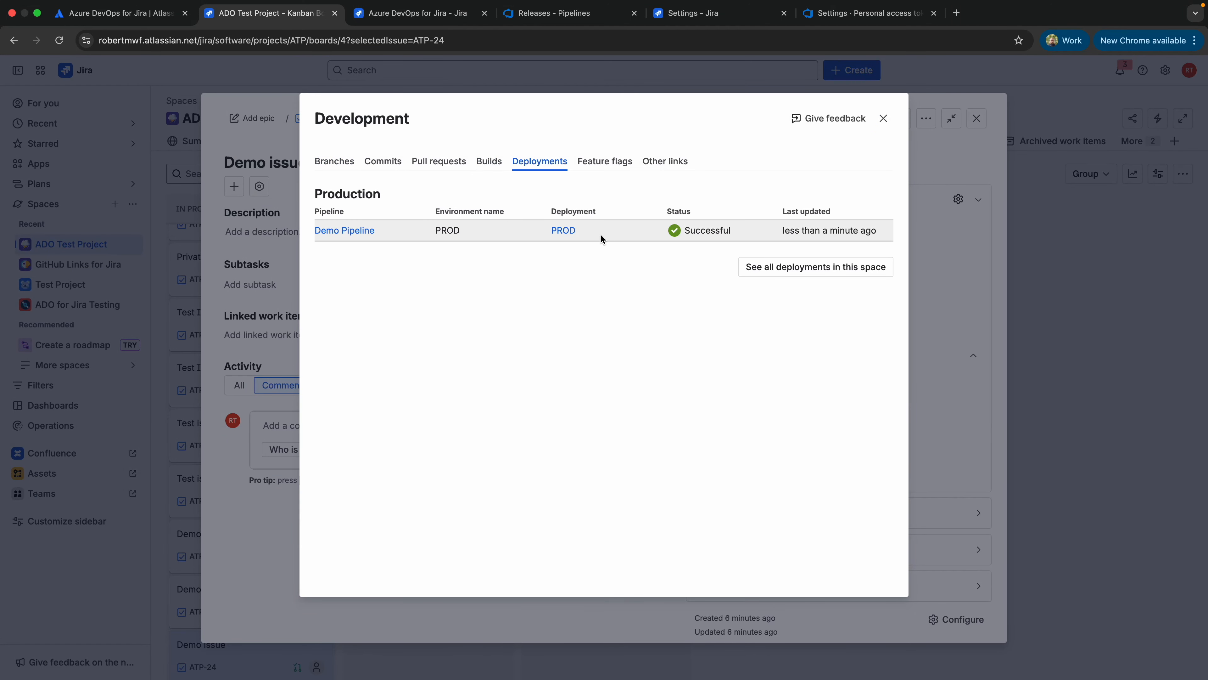
{"action": "left_click", "coordinate": [492, 168]}
{"action": "left_click", "coordinate": [537, 163]}
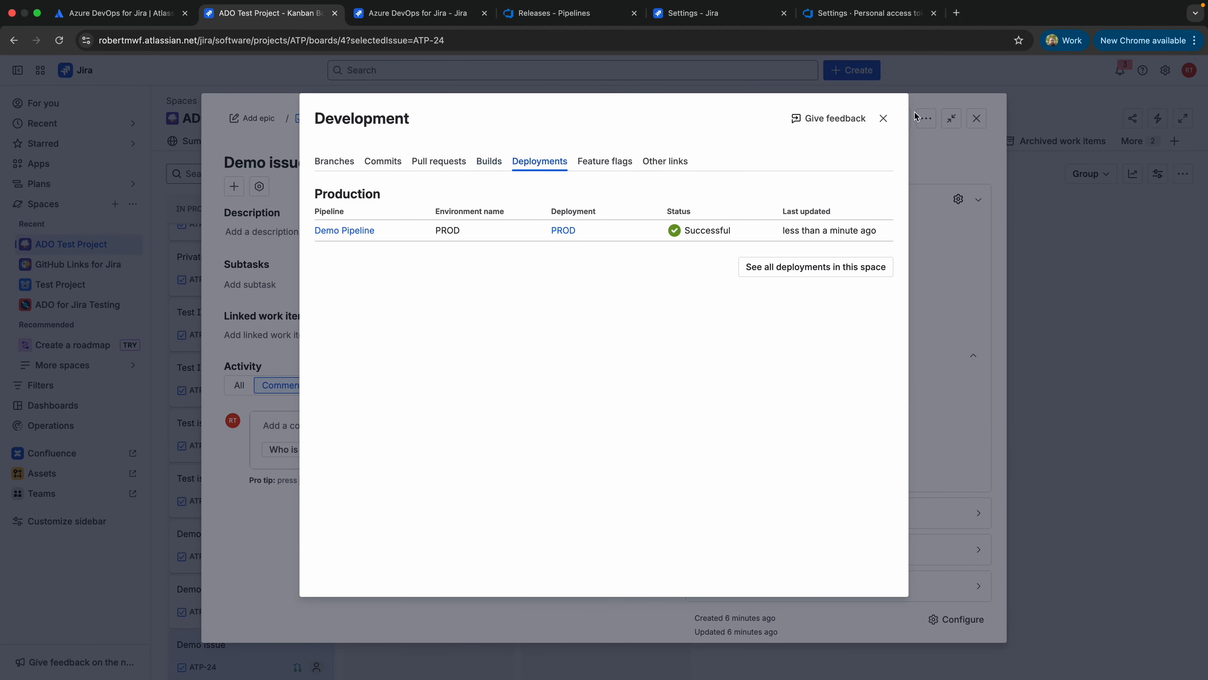
{"action": "left_click", "coordinate": [883, 118]}
Reload the Demo issue and review its build, branch, commit, pull request and deployment details before closing them
{"action": "left_click", "coordinate": [59, 40]}
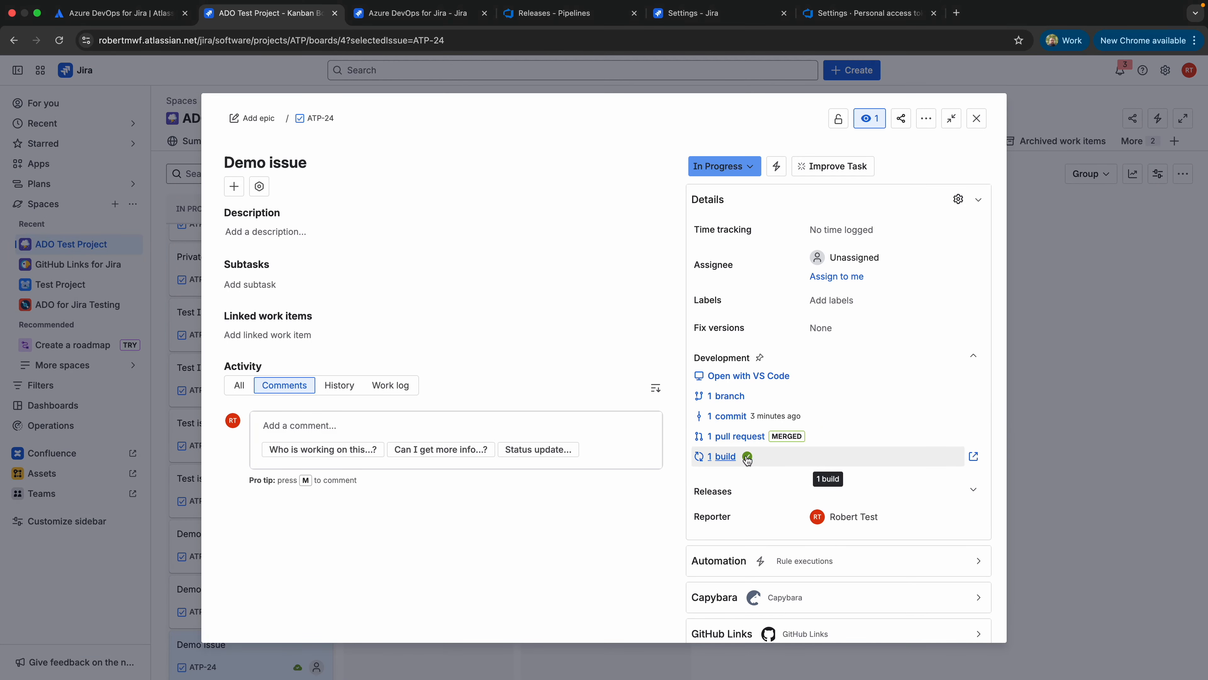
{"action": "left_click", "coordinate": [724, 457]}
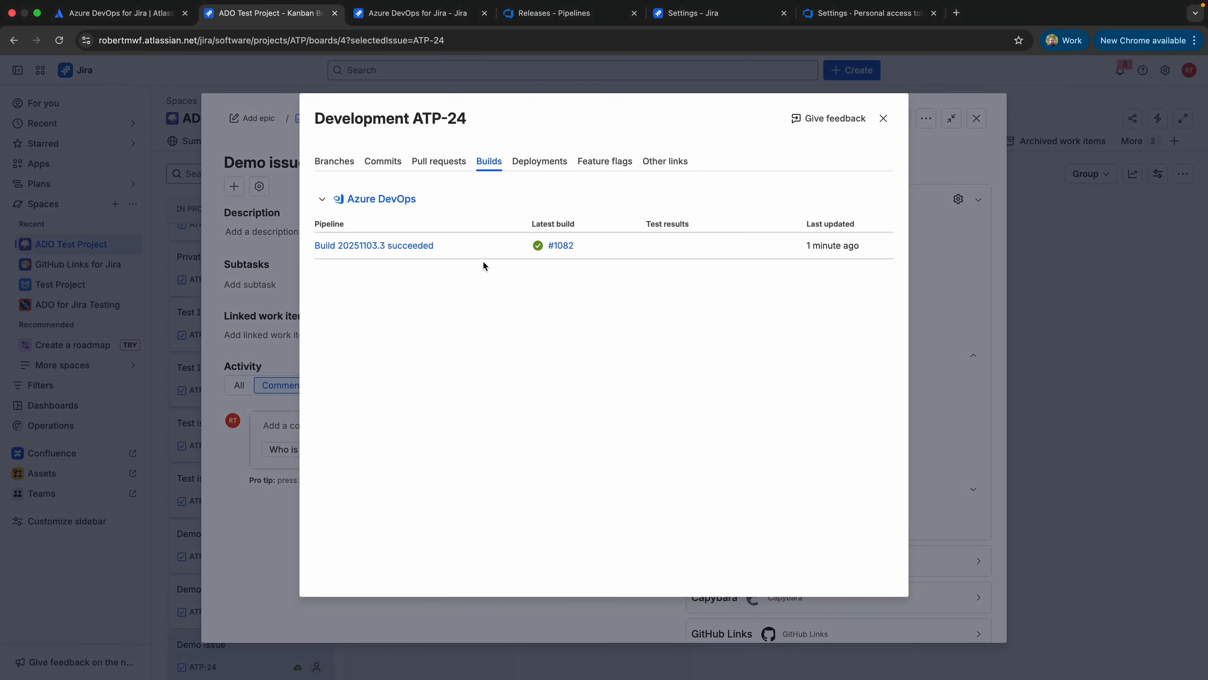
{"action": "left_click", "coordinate": [332, 160]}
{"action": "left_click", "coordinate": [380, 166]}
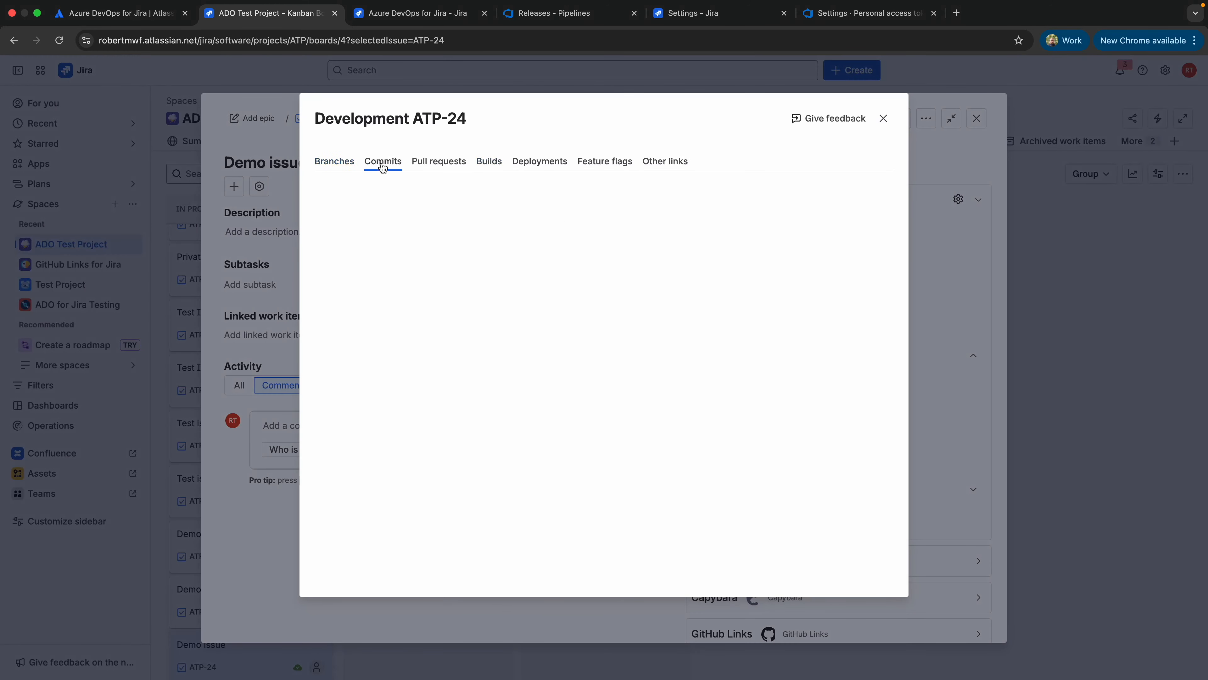
{"action": "left_click", "coordinate": [442, 166]}
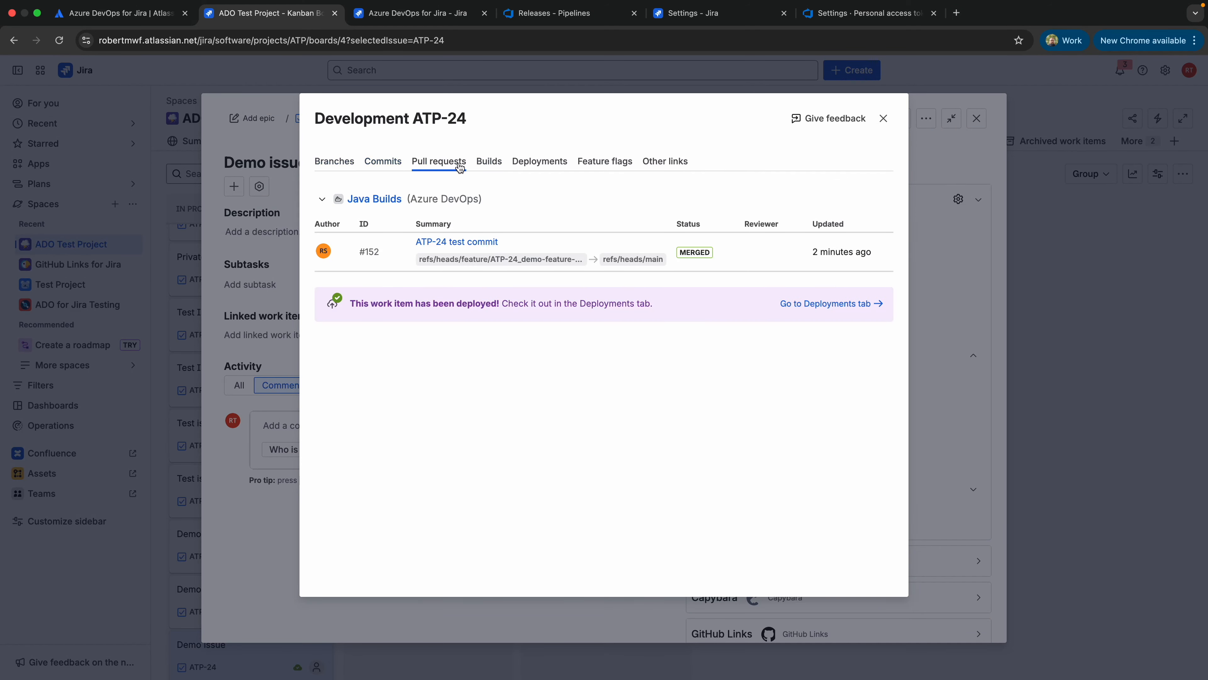
{"action": "left_click", "coordinate": [493, 163]}
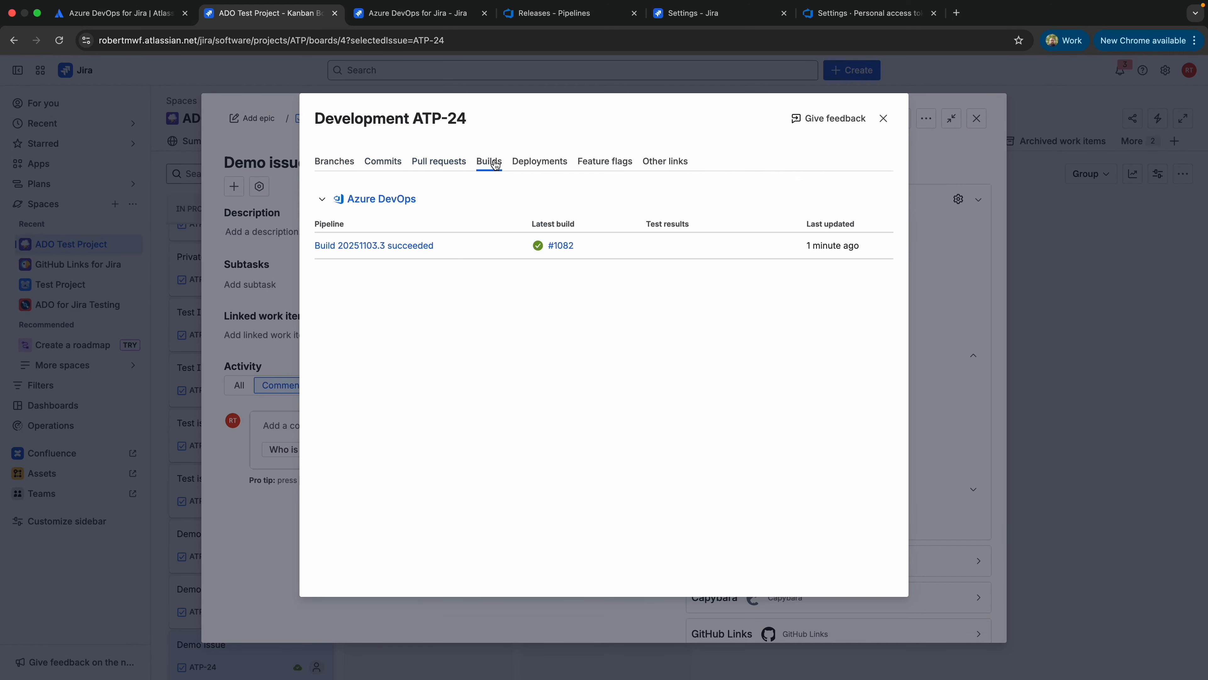
{"action": "left_click", "coordinate": [546, 169]}
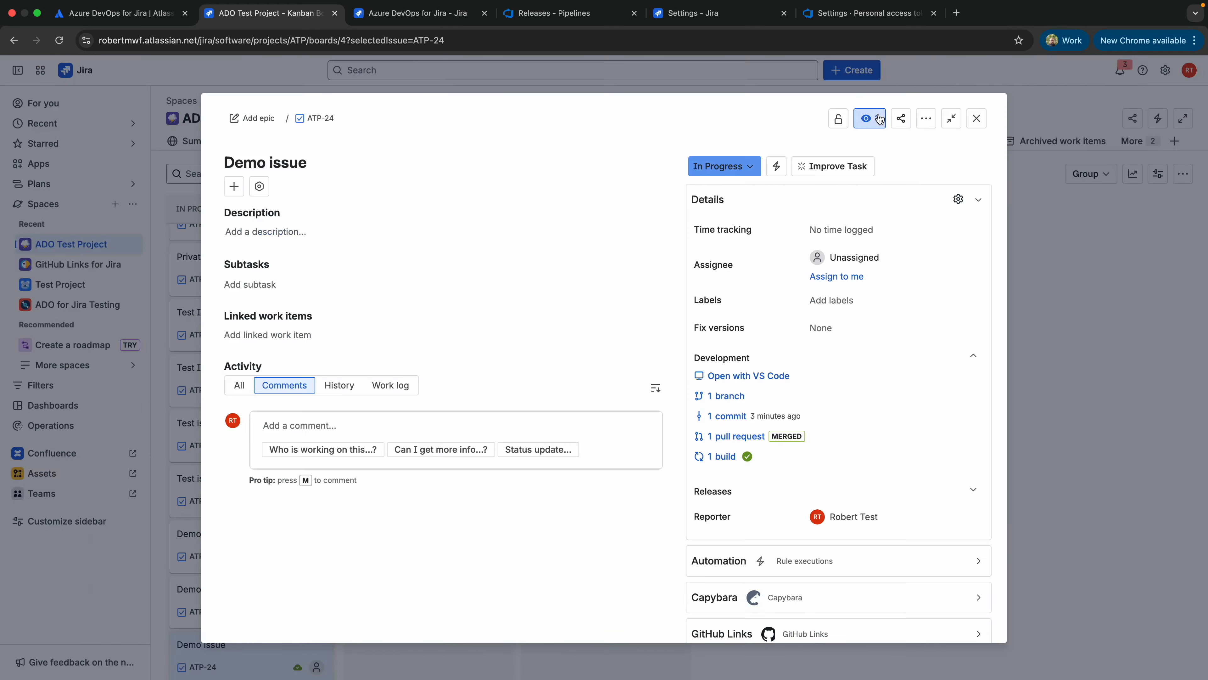
{"action": "left_click", "coordinate": [881, 118]}
Reload the Demo issue and expand its Releases section to check the Production deployment
{"action": "left_click", "coordinate": [56, 41]}
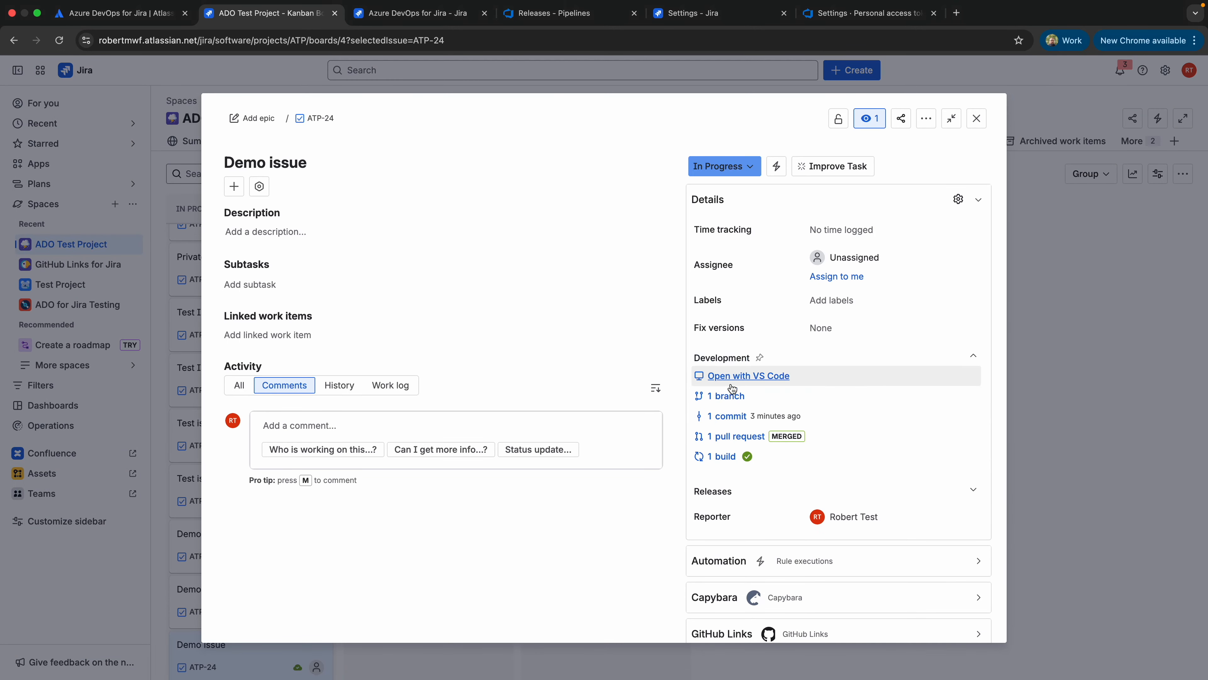
{"action": "left_click", "coordinate": [973, 489]}
{"action": "scroll", "coordinate": [968, 491], "scroll_direction": "down", "scroll_amount": 2}
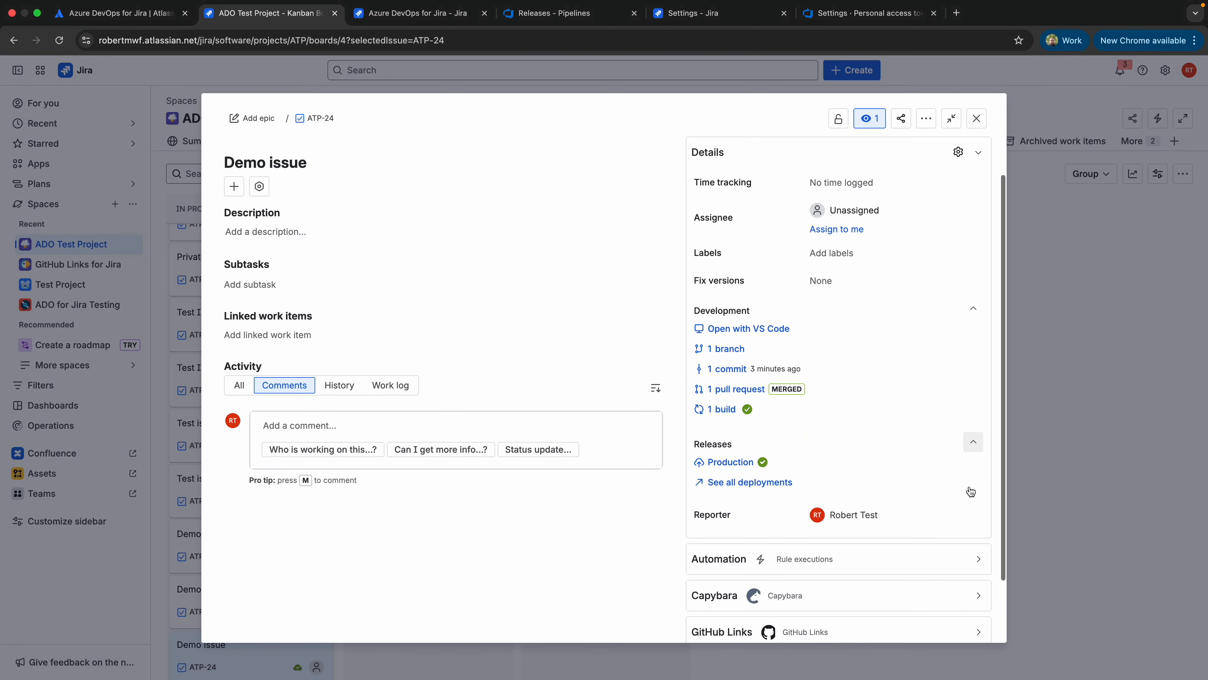
{"action": "mouse_move", "coordinate": [811, 464]}
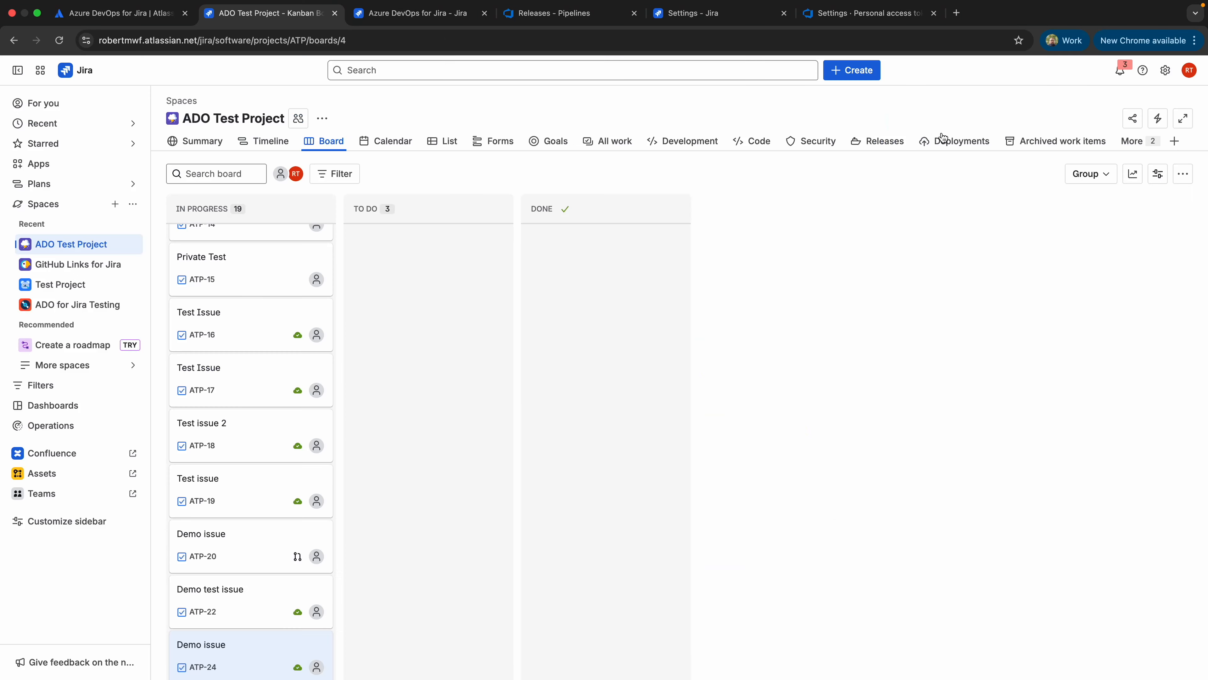
Close the Demo issue, check the deployment status on its ATP-24 board card, and reopen the issue
{"action": "left_click", "coordinate": [976, 118]}
{"action": "mouse_move", "coordinate": [299, 622]}
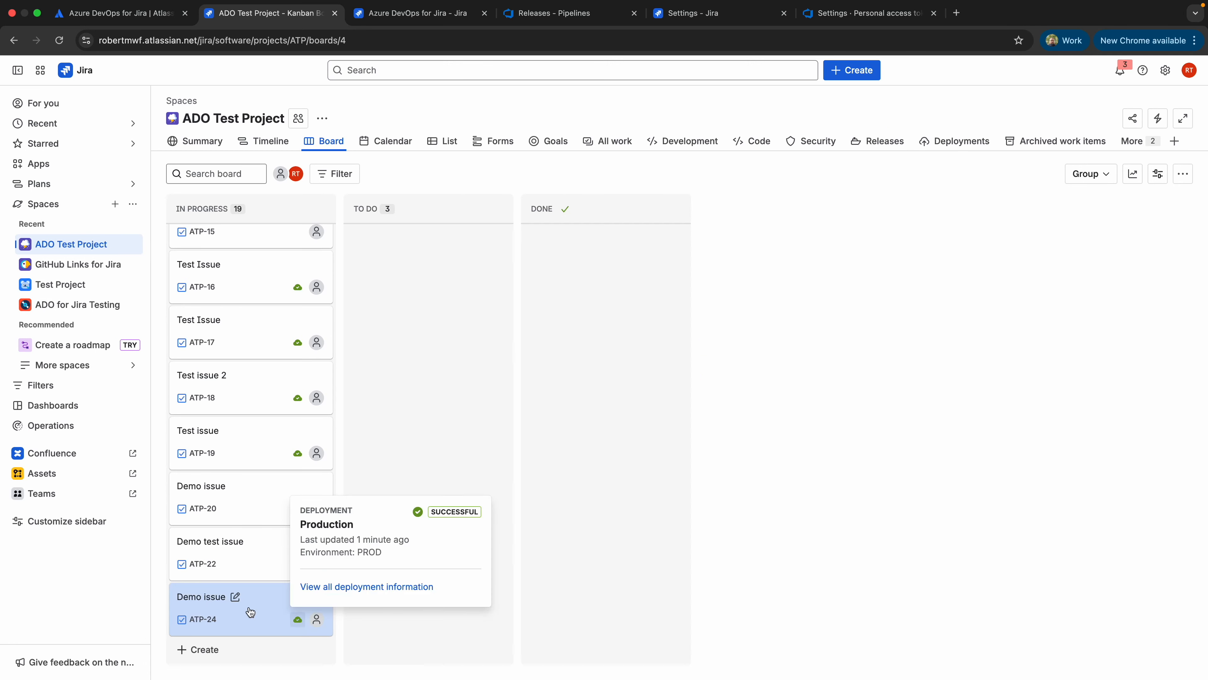
{"action": "left_click", "coordinate": [208, 603]}
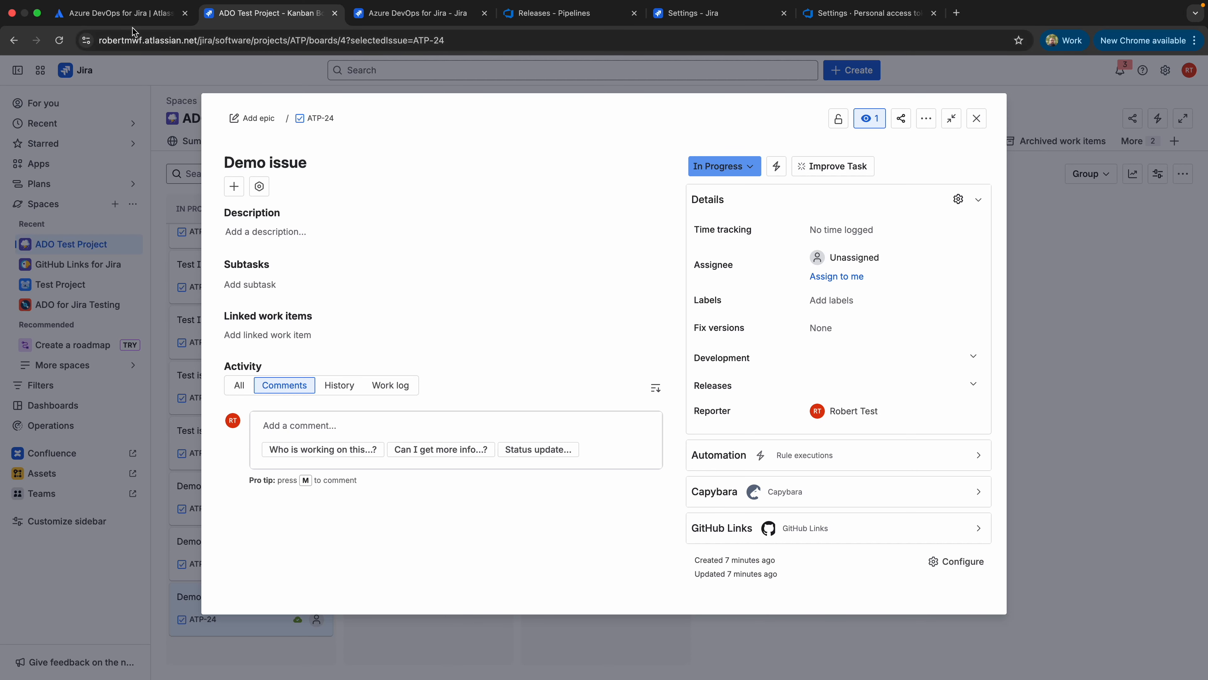
Return to the Azure DevOps for Jira listing on the Atlassian Marketplace
{"action": "left_click", "coordinate": [132, 15]}
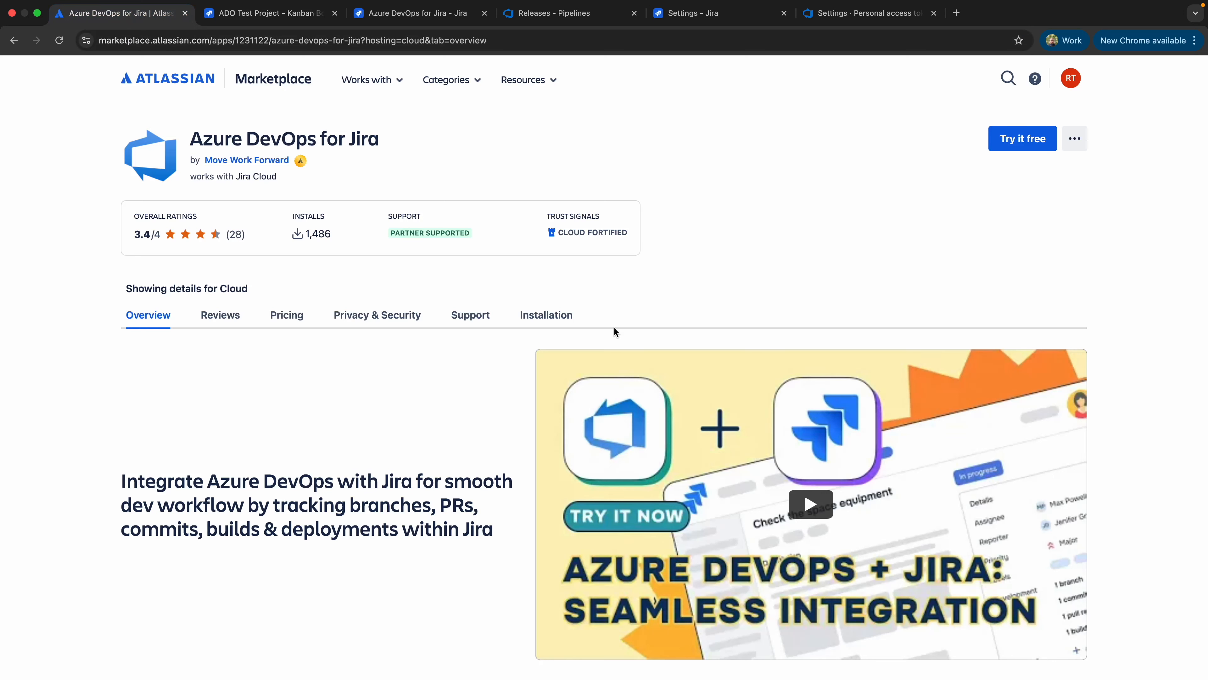